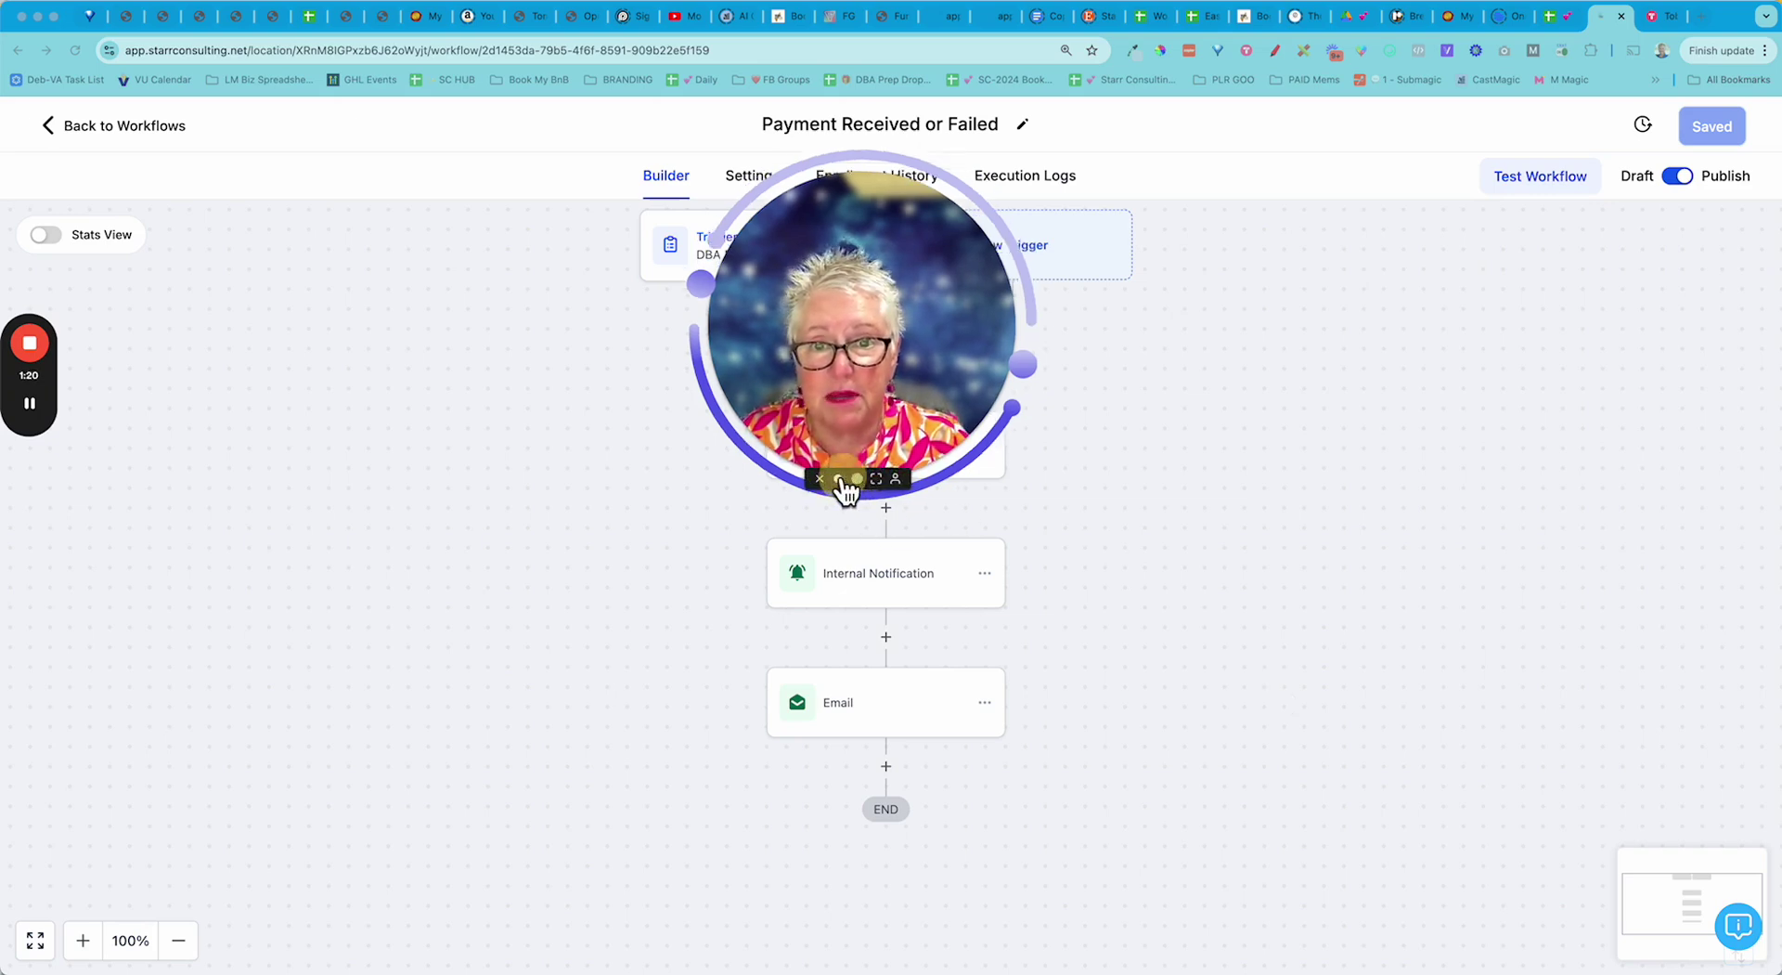
- Open the workflow's Settings and scroll down to the Sender Details section
{"action": "left_click", "coordinate": [840, 479]}
{"action": "left_click_drag", "start_coordinate": [813, 414], "coordinate": [130, 657]}
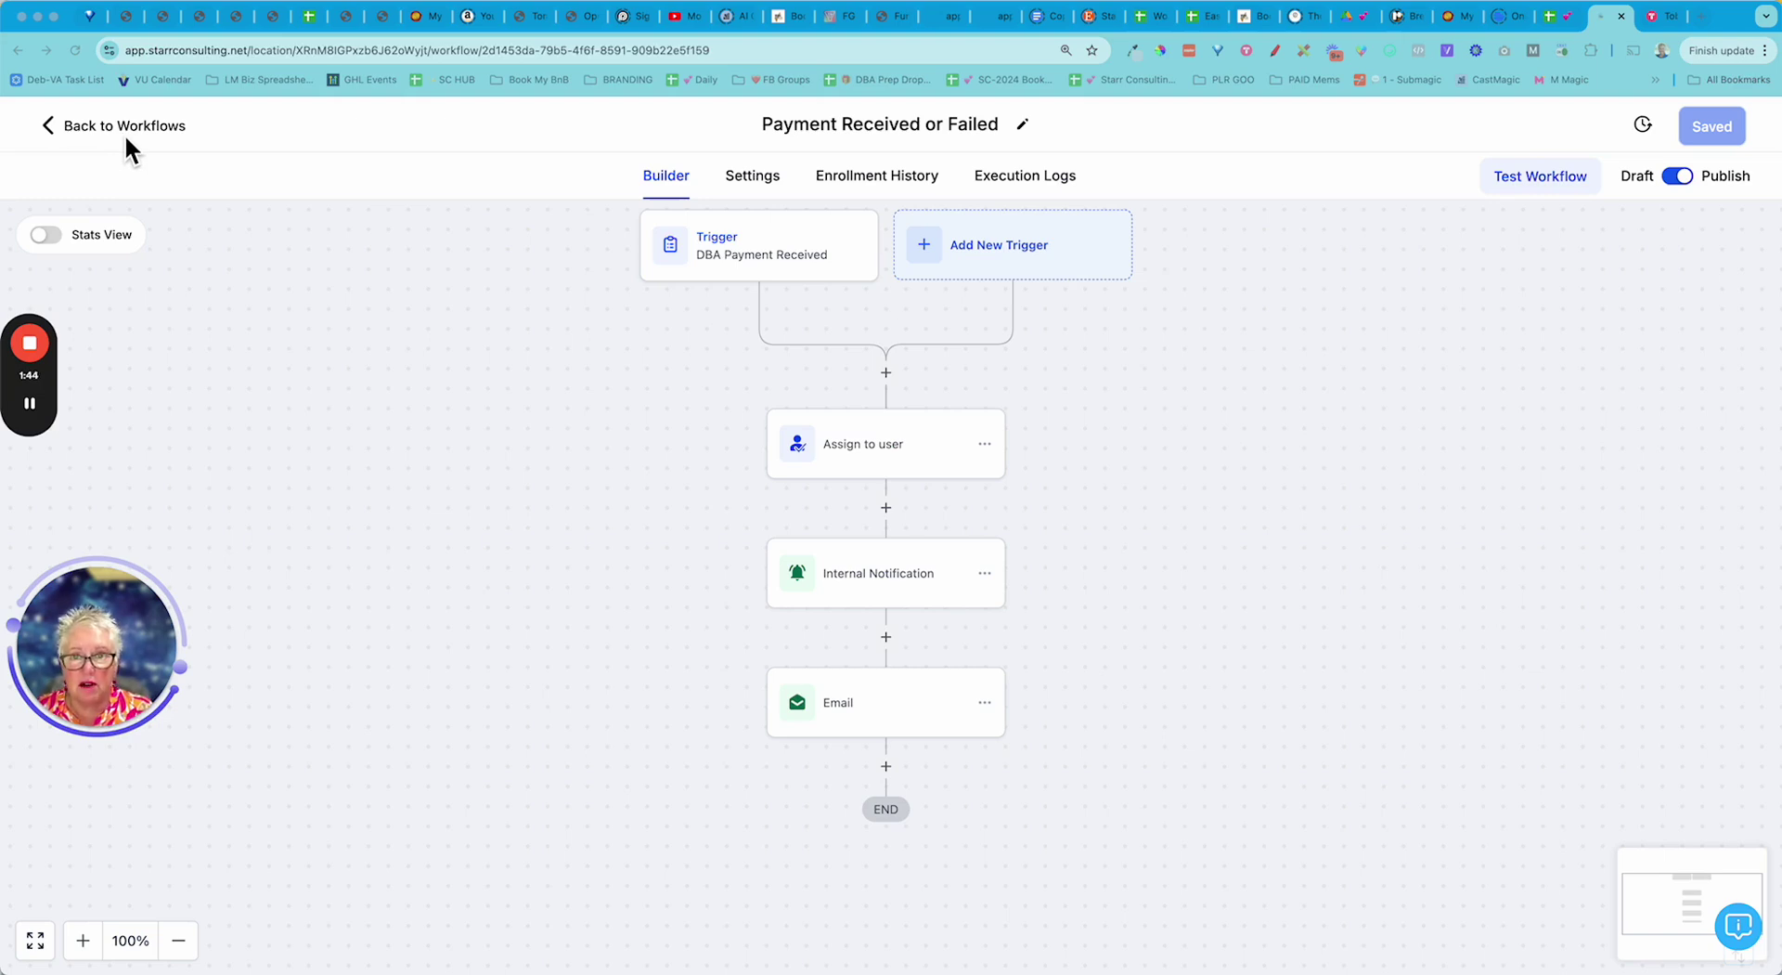
{"action": "left_click", "coordinate": [757, 189]}
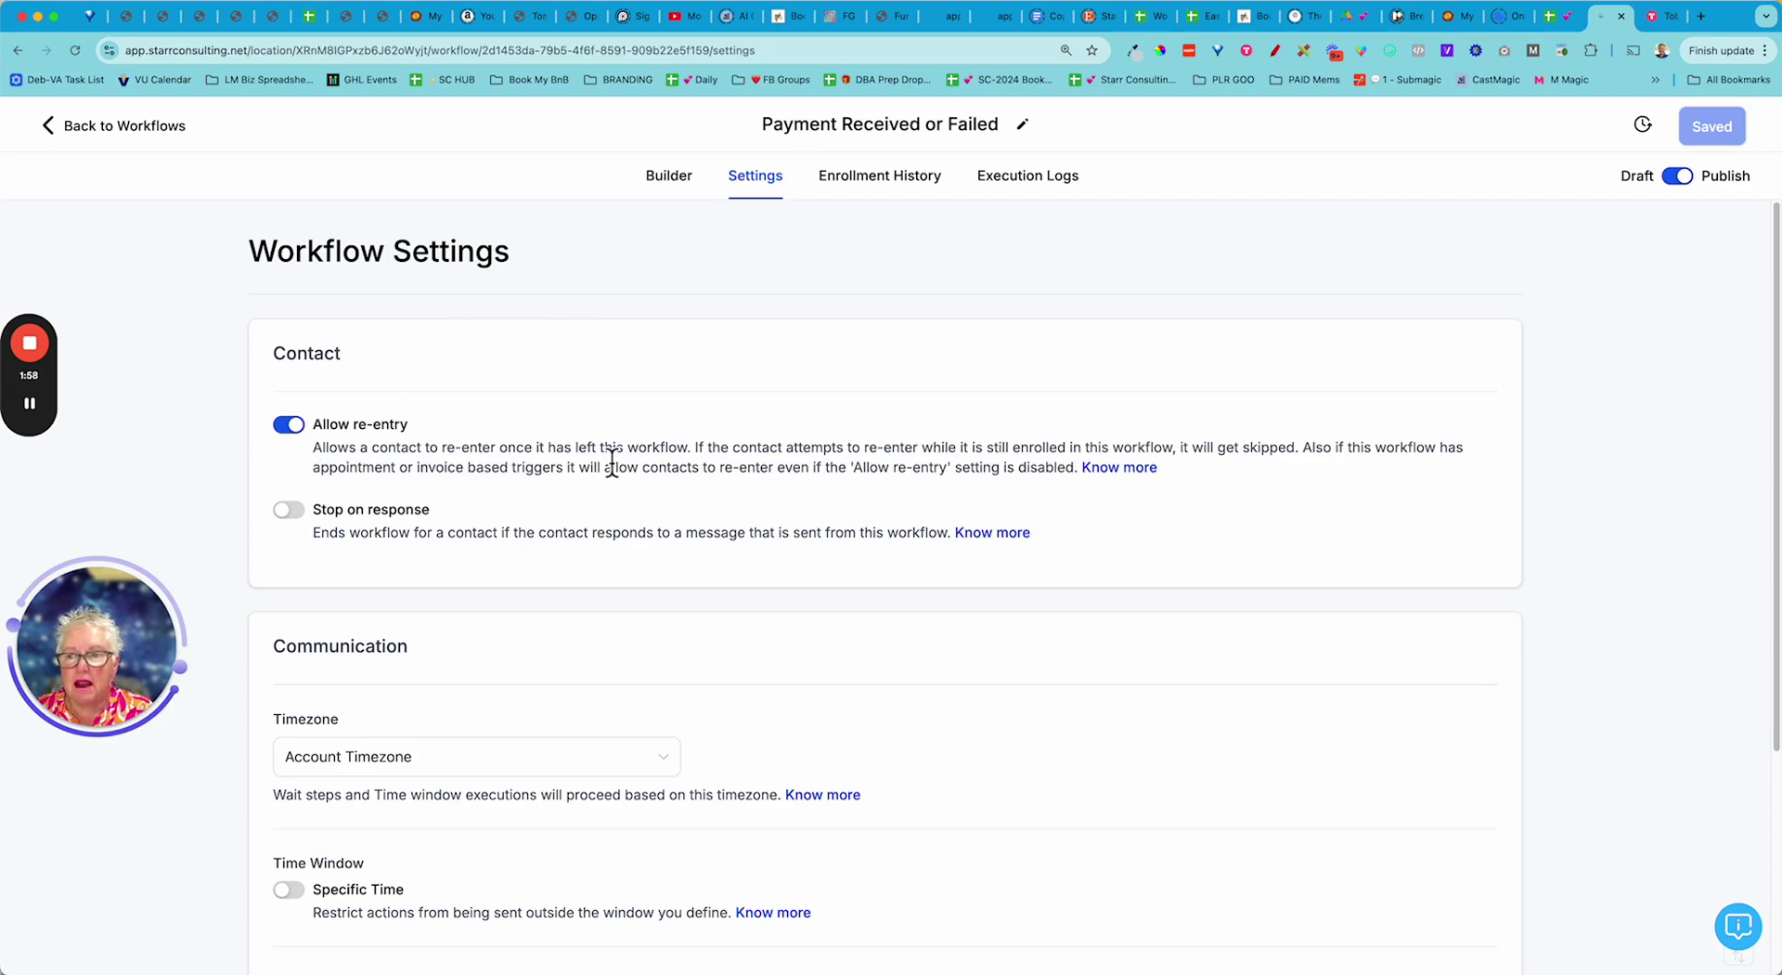
{"action": "scroll", "coordinate": [1086, 493], "scroll_direction": "down", "scroll_amount": 5}
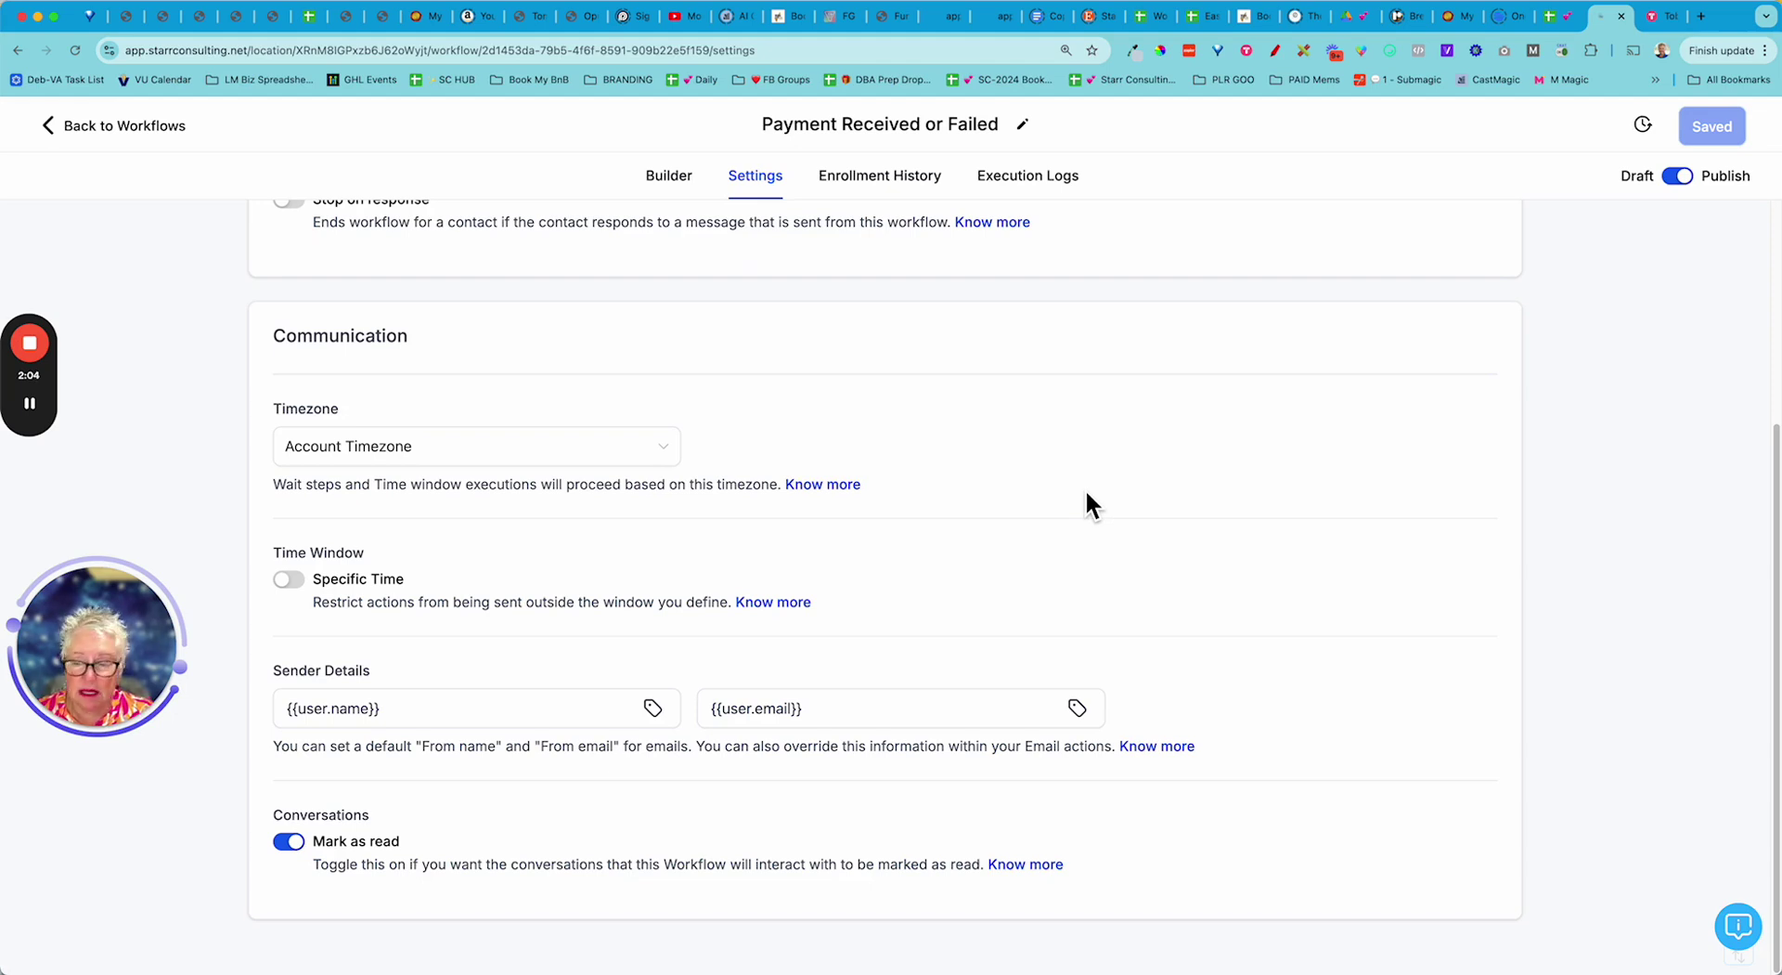
- Check the From name {{user.name}} and From email {{user.email}} merge-field lists without inserting anything
{"action": "left_click", "coordinate": [345, 719]}
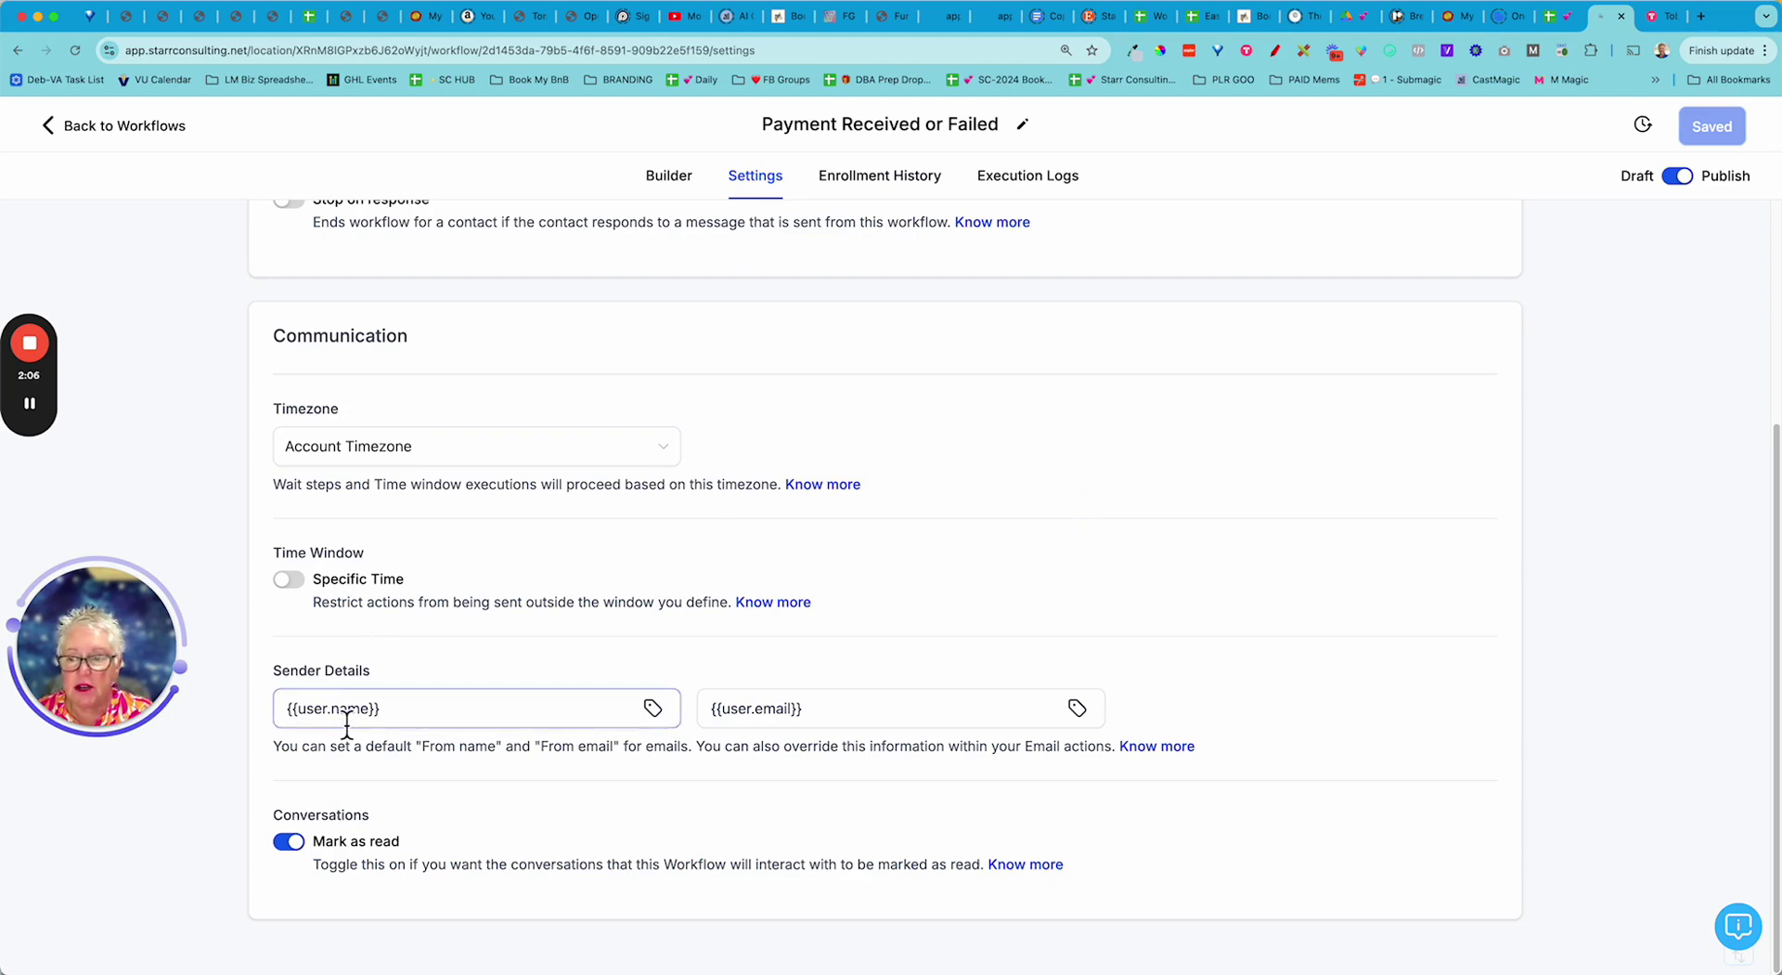
{"action": "left_click", "coordinate": [654, 708]}
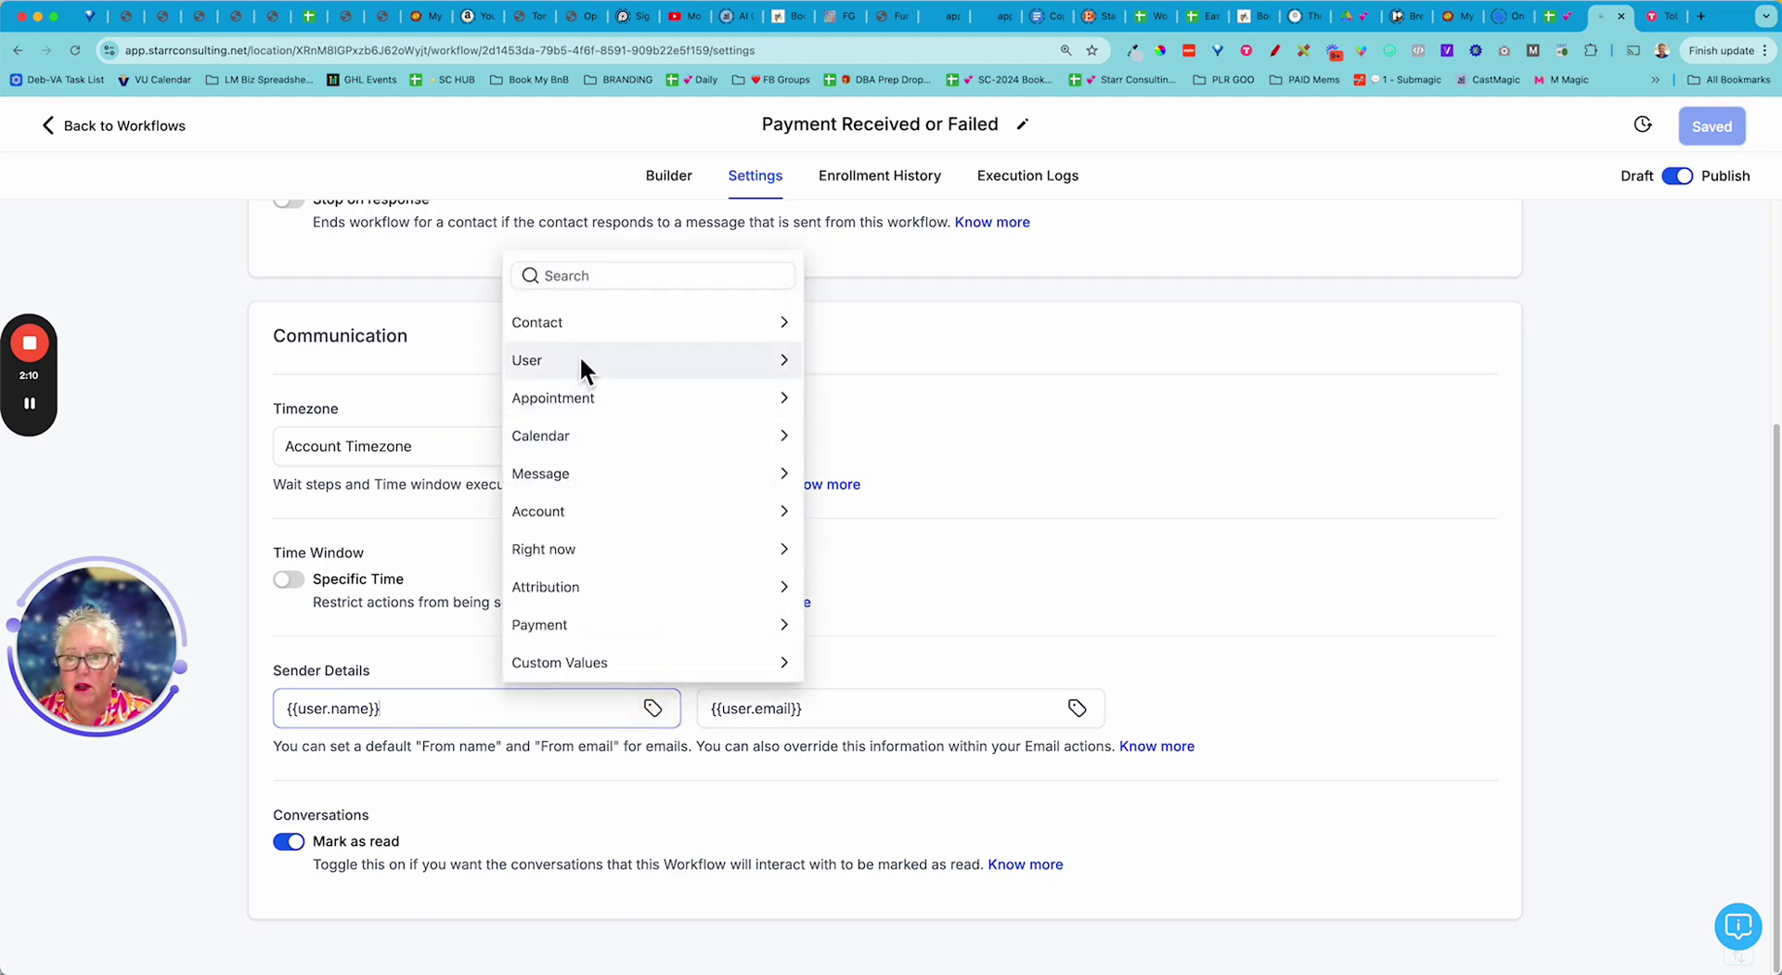
{"action": "left_click", "coordinate": [566, 715]}
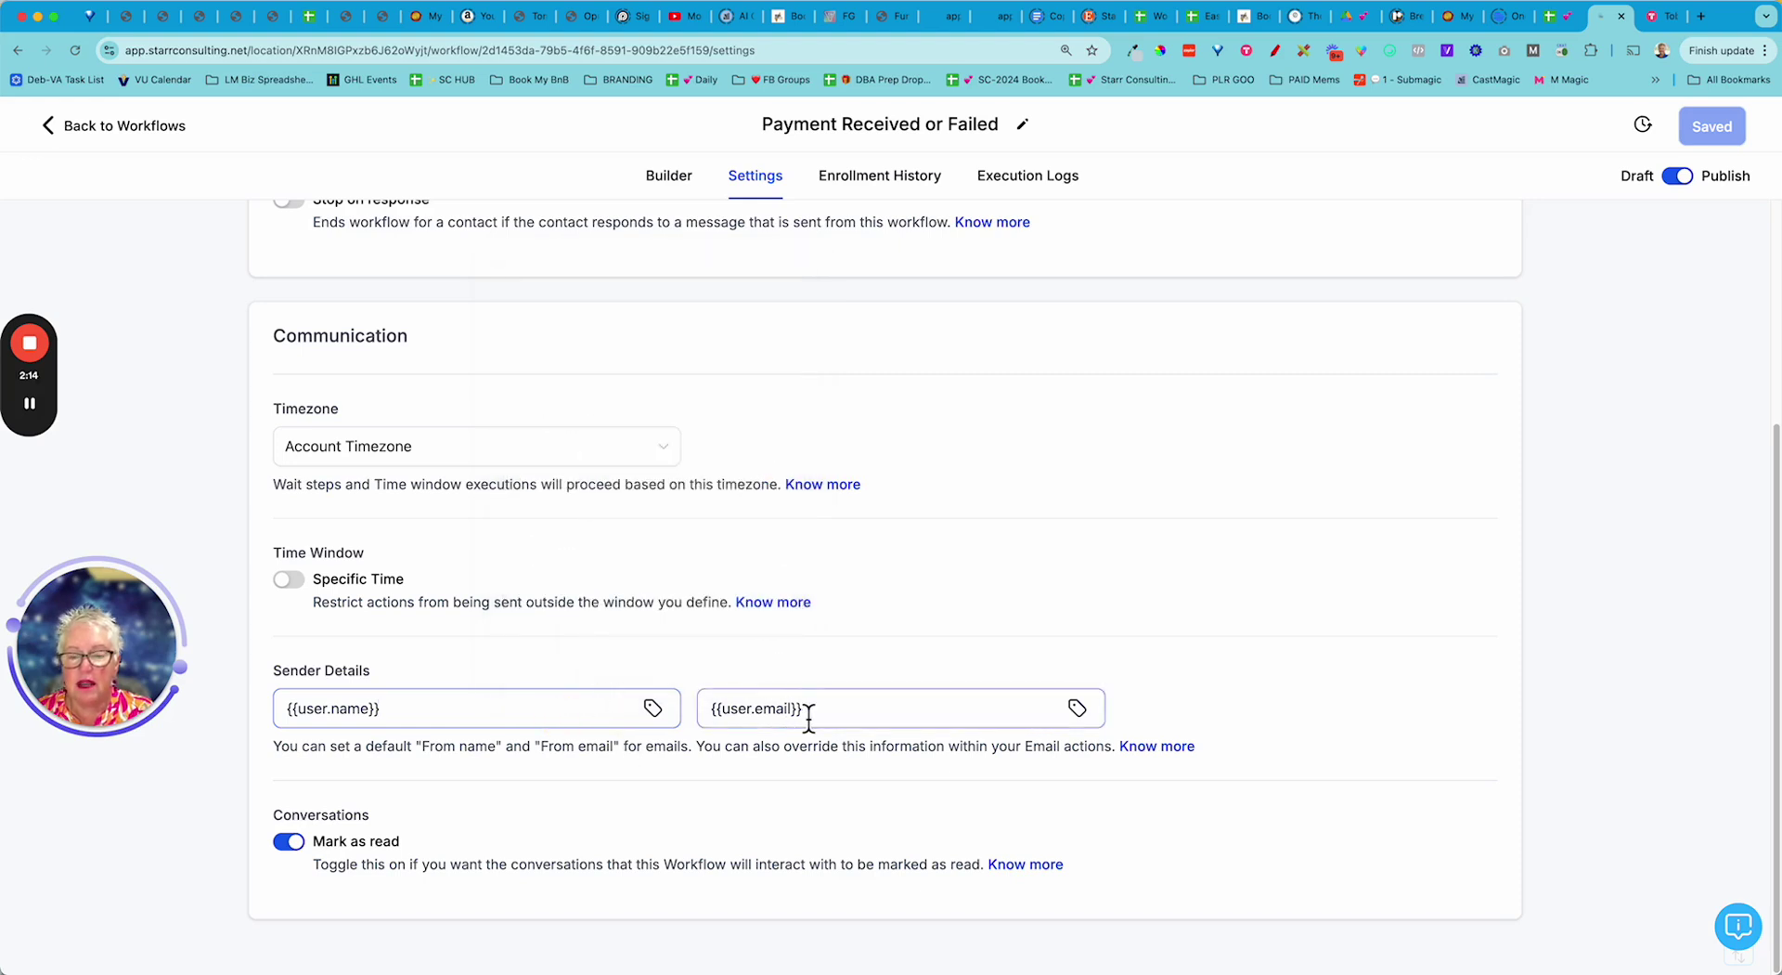
{"action": "left_click", "coordinate": [1077, 710]}
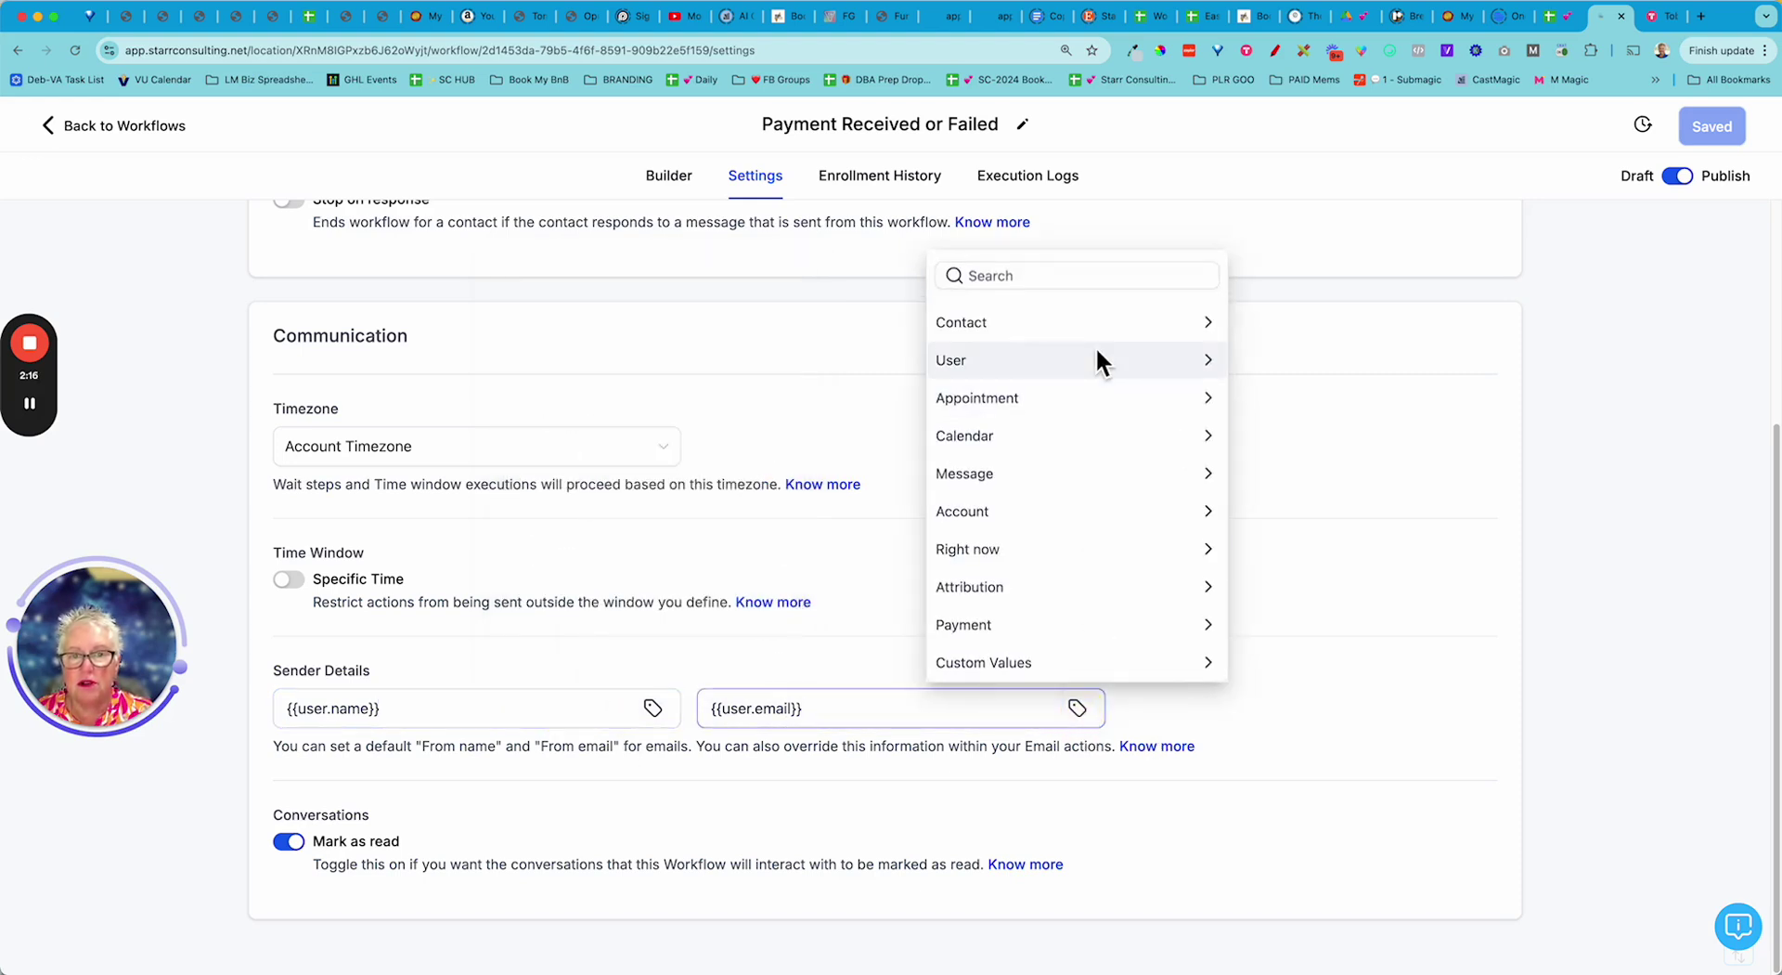
{"action": "left_click", "coordinate": [953, 717]}
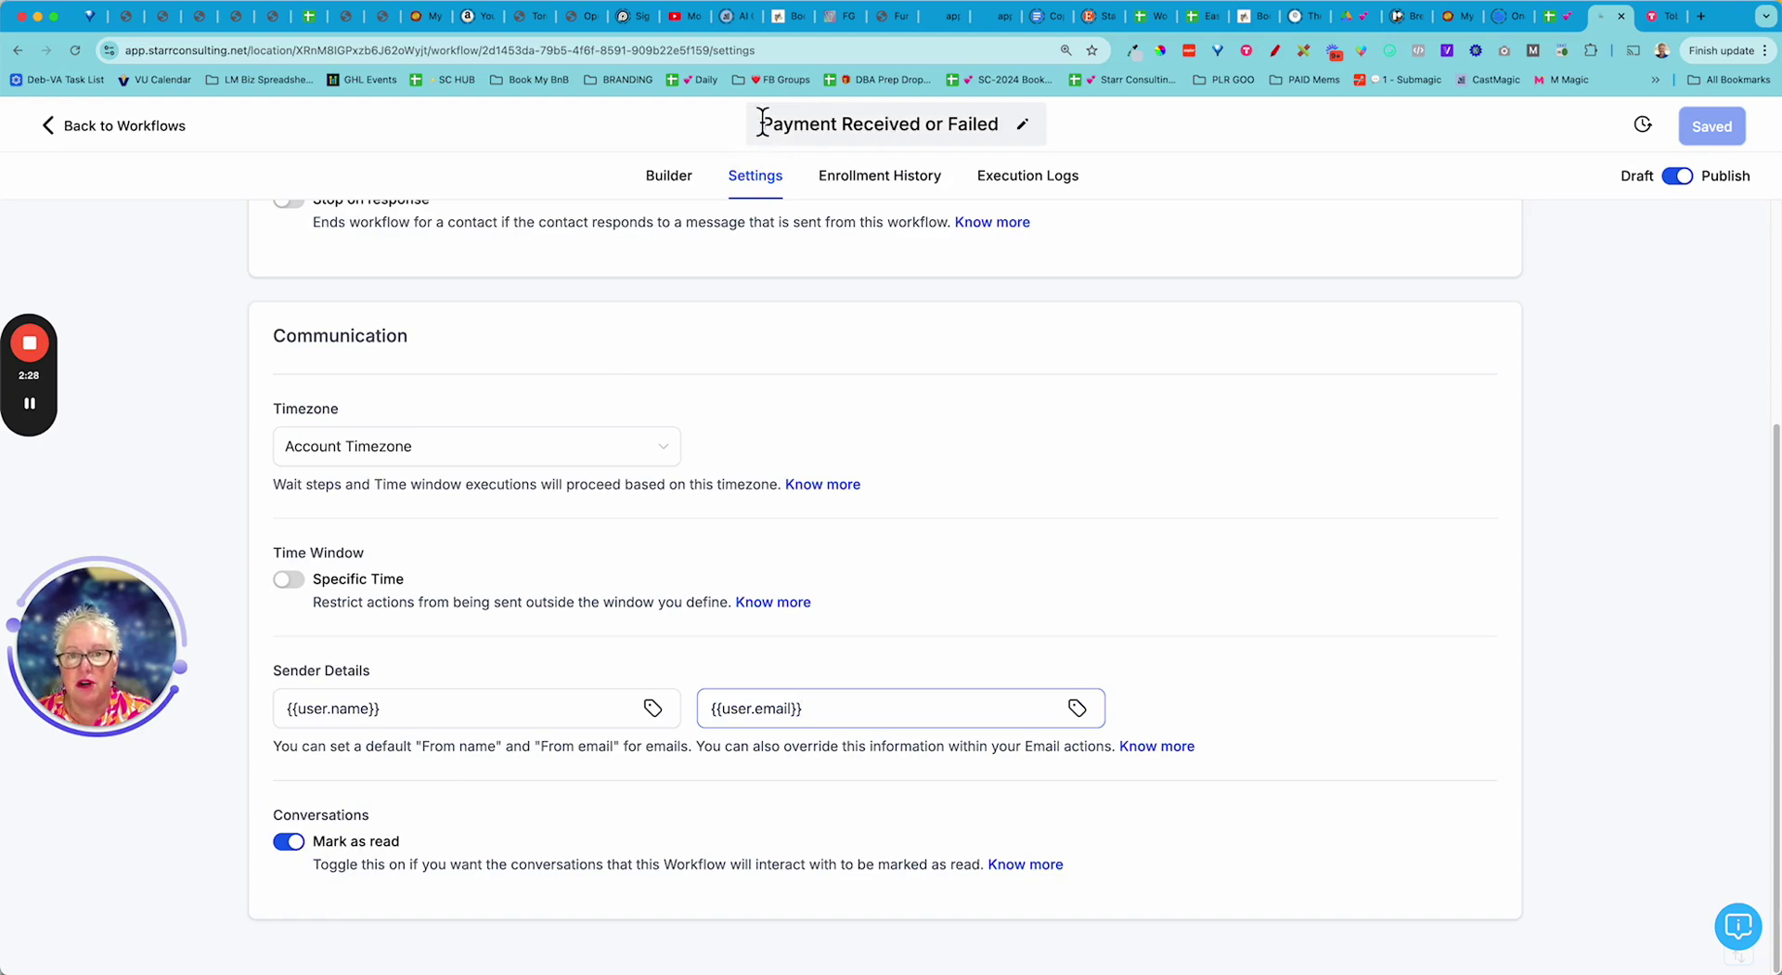
- Return to the Builder, zoom the page in three times and centre the trigger and steps
{"action": "left_click", "coordinate": [674, 182]}
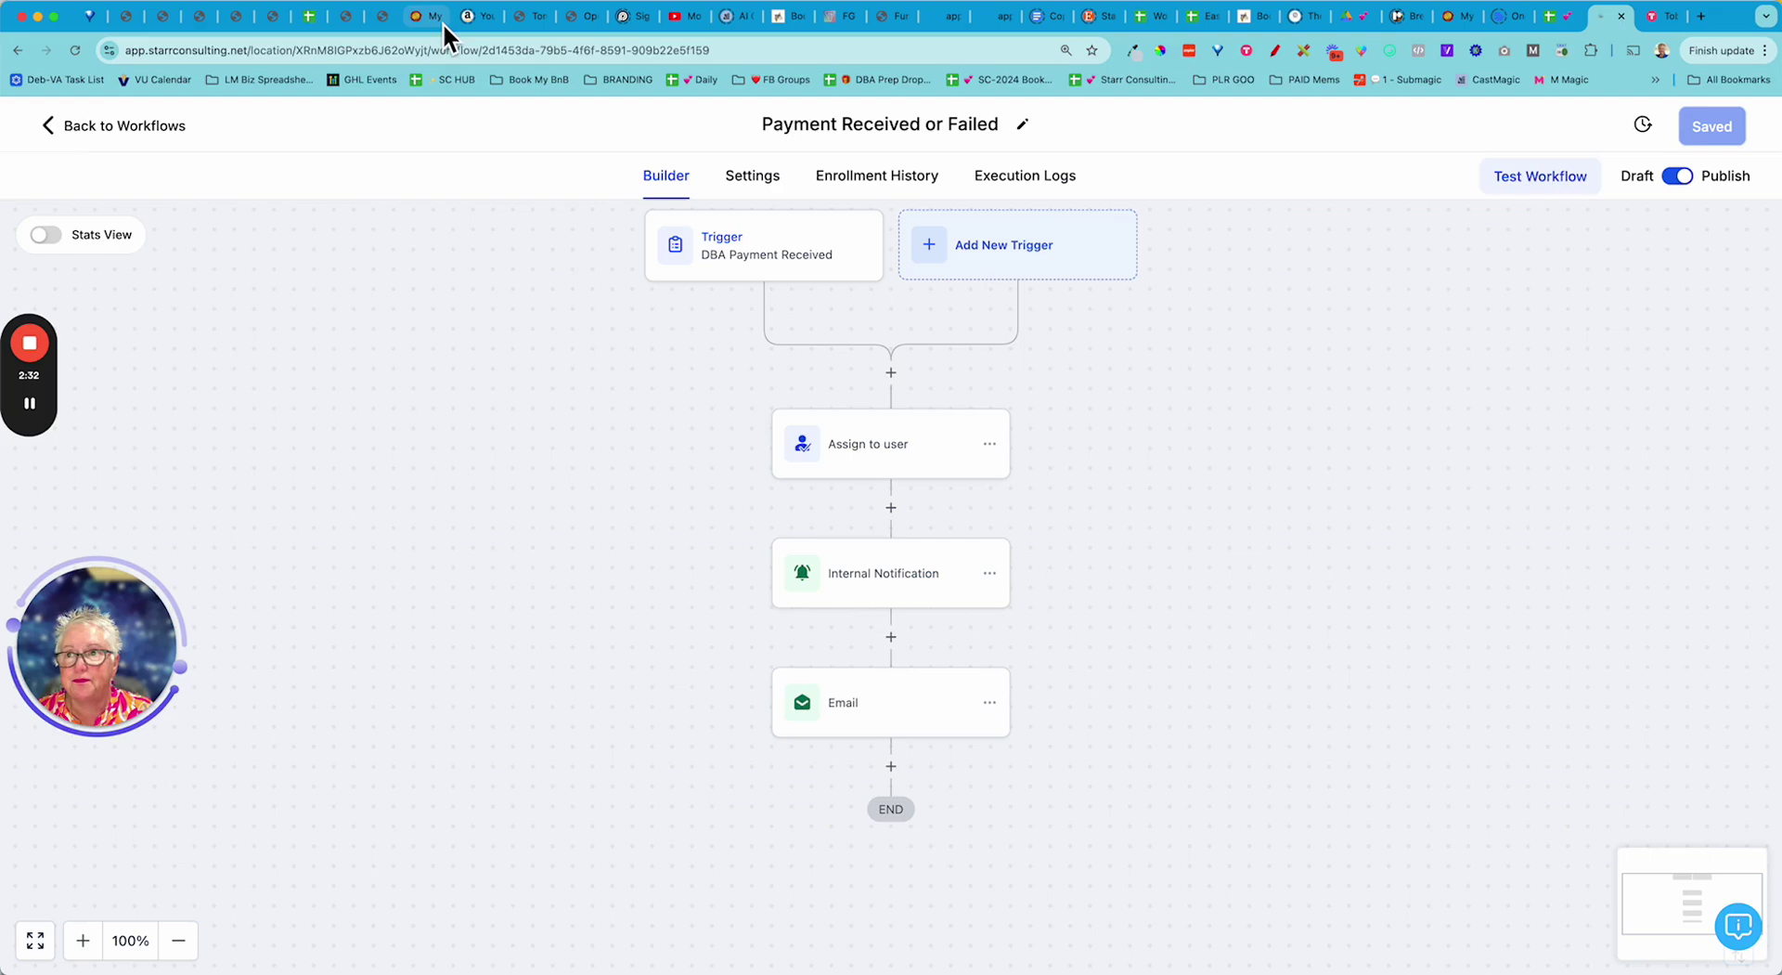
{"action": "left_click", "coordinate": [190, 4]}
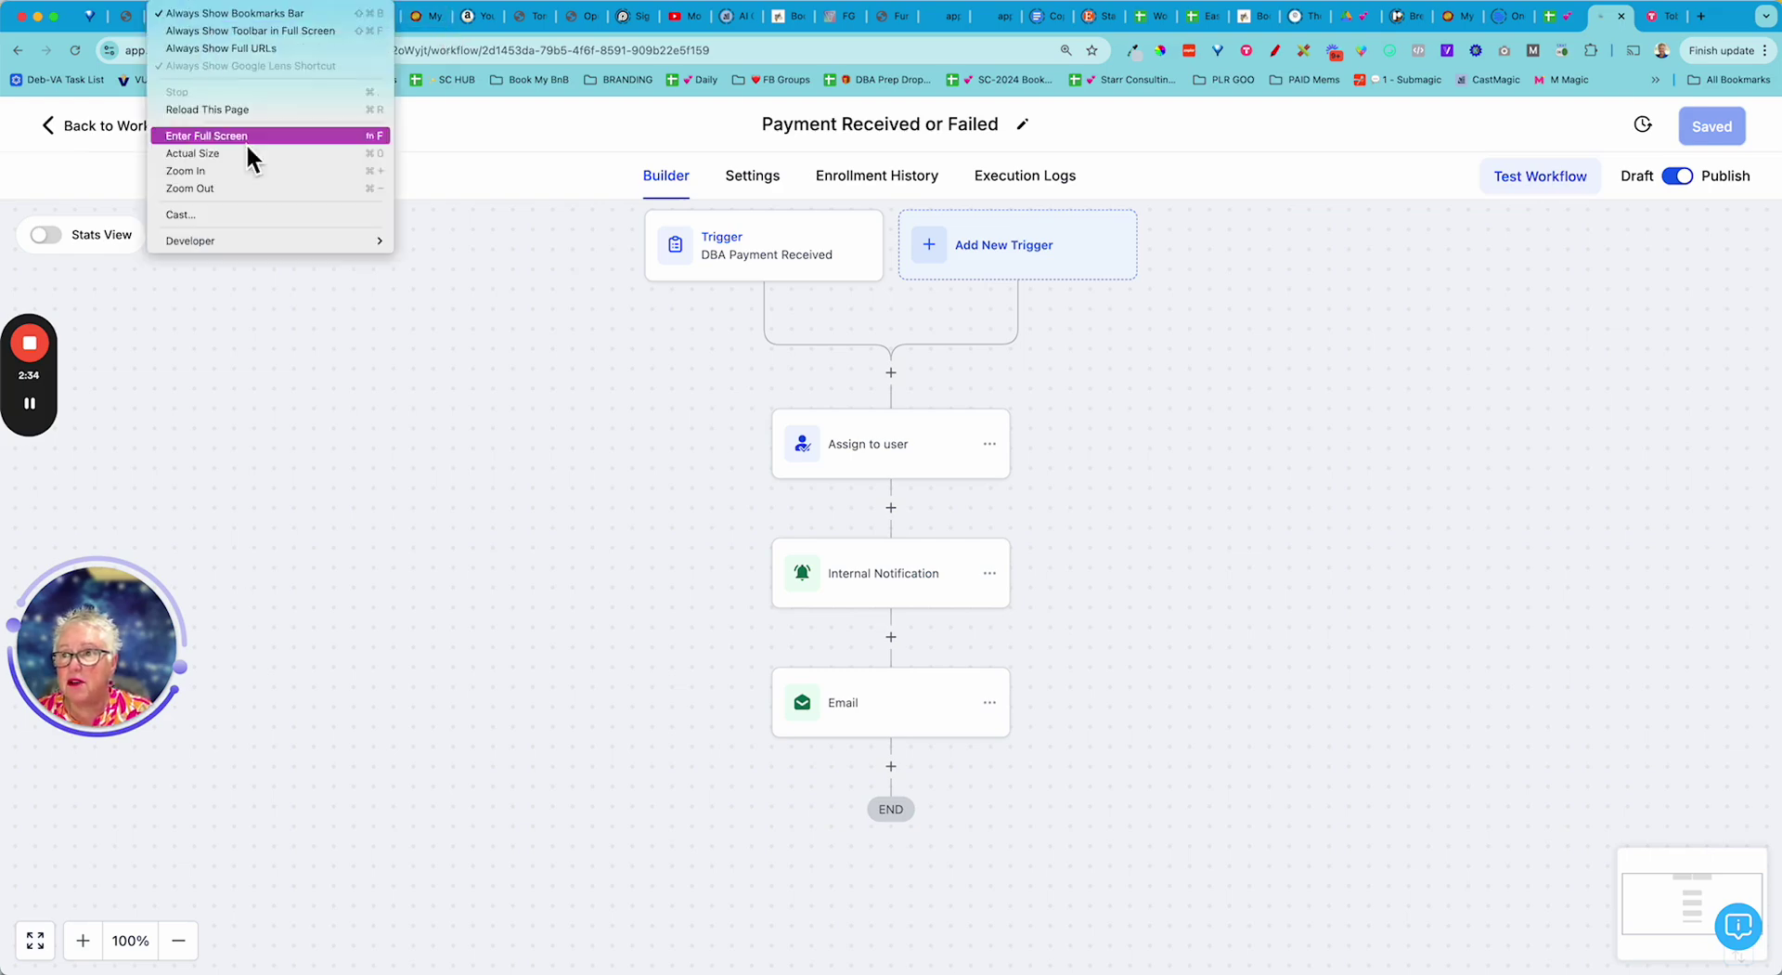
{"action": "left_click", "coordinate": [249, 173]}
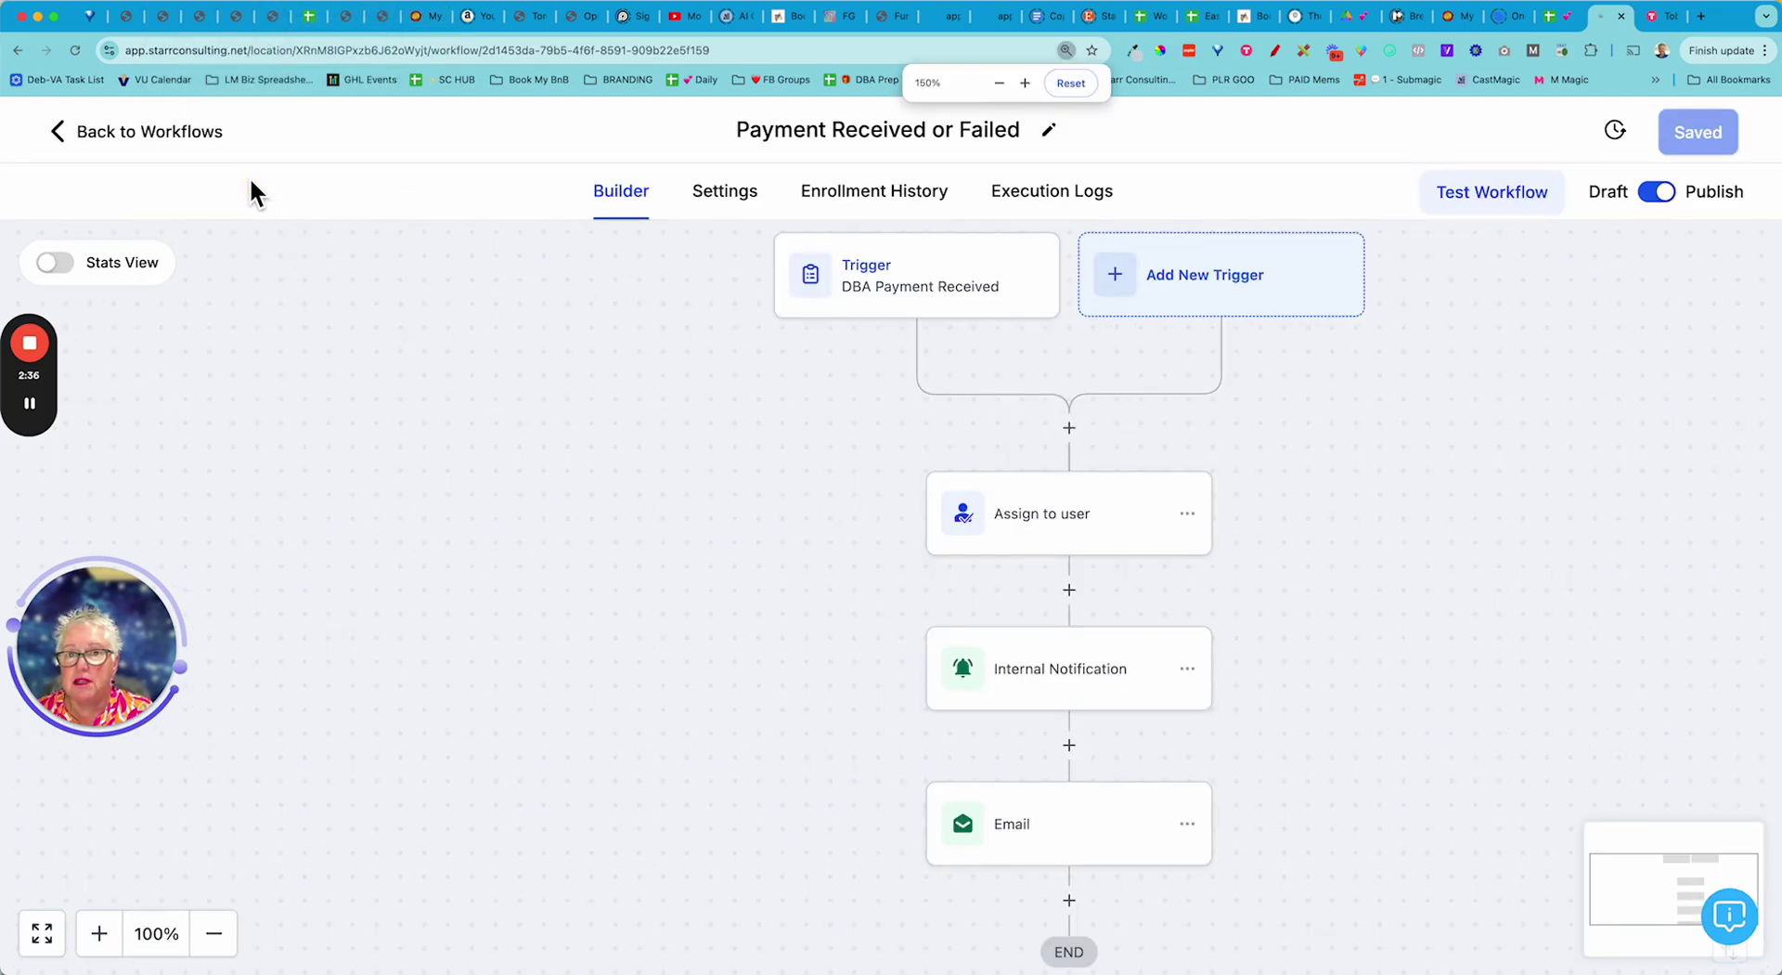
{"action": "left_click", "coordinate": [1030, 85]}
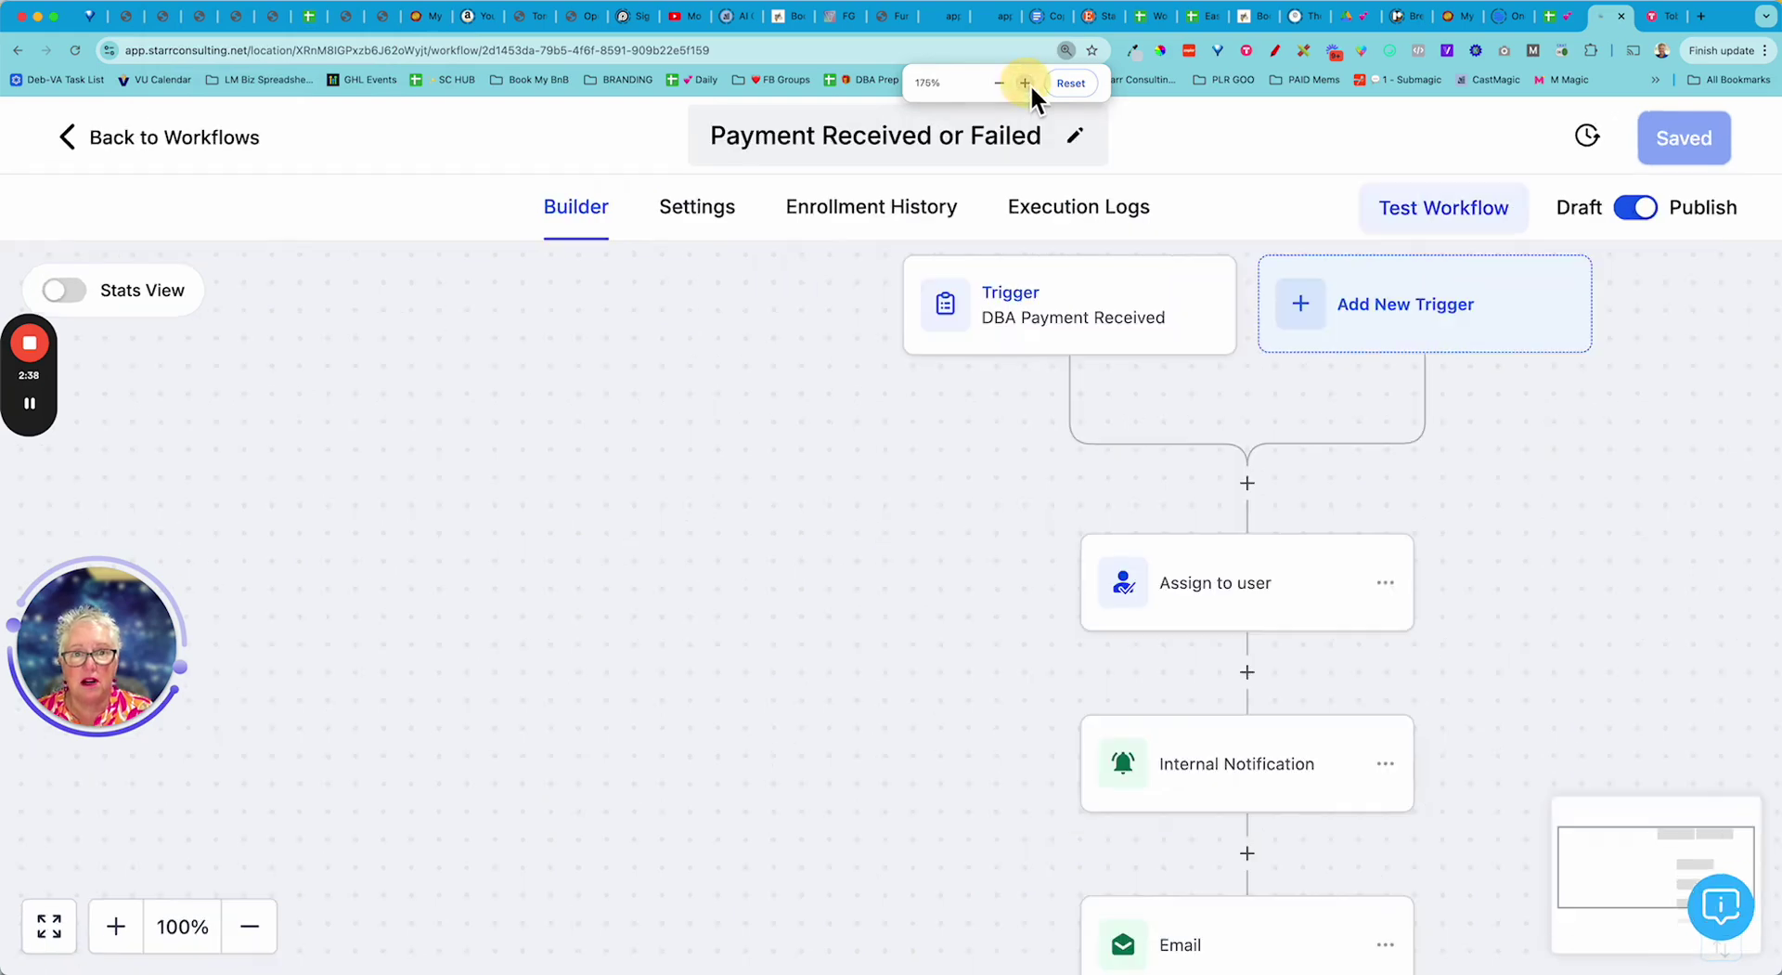
{"action": "left_click", "coordinate": [1030, 85]}
{"action": "left_click_drag", "start_coordinate": [1143, 644], "coordinate": [656, 690]}
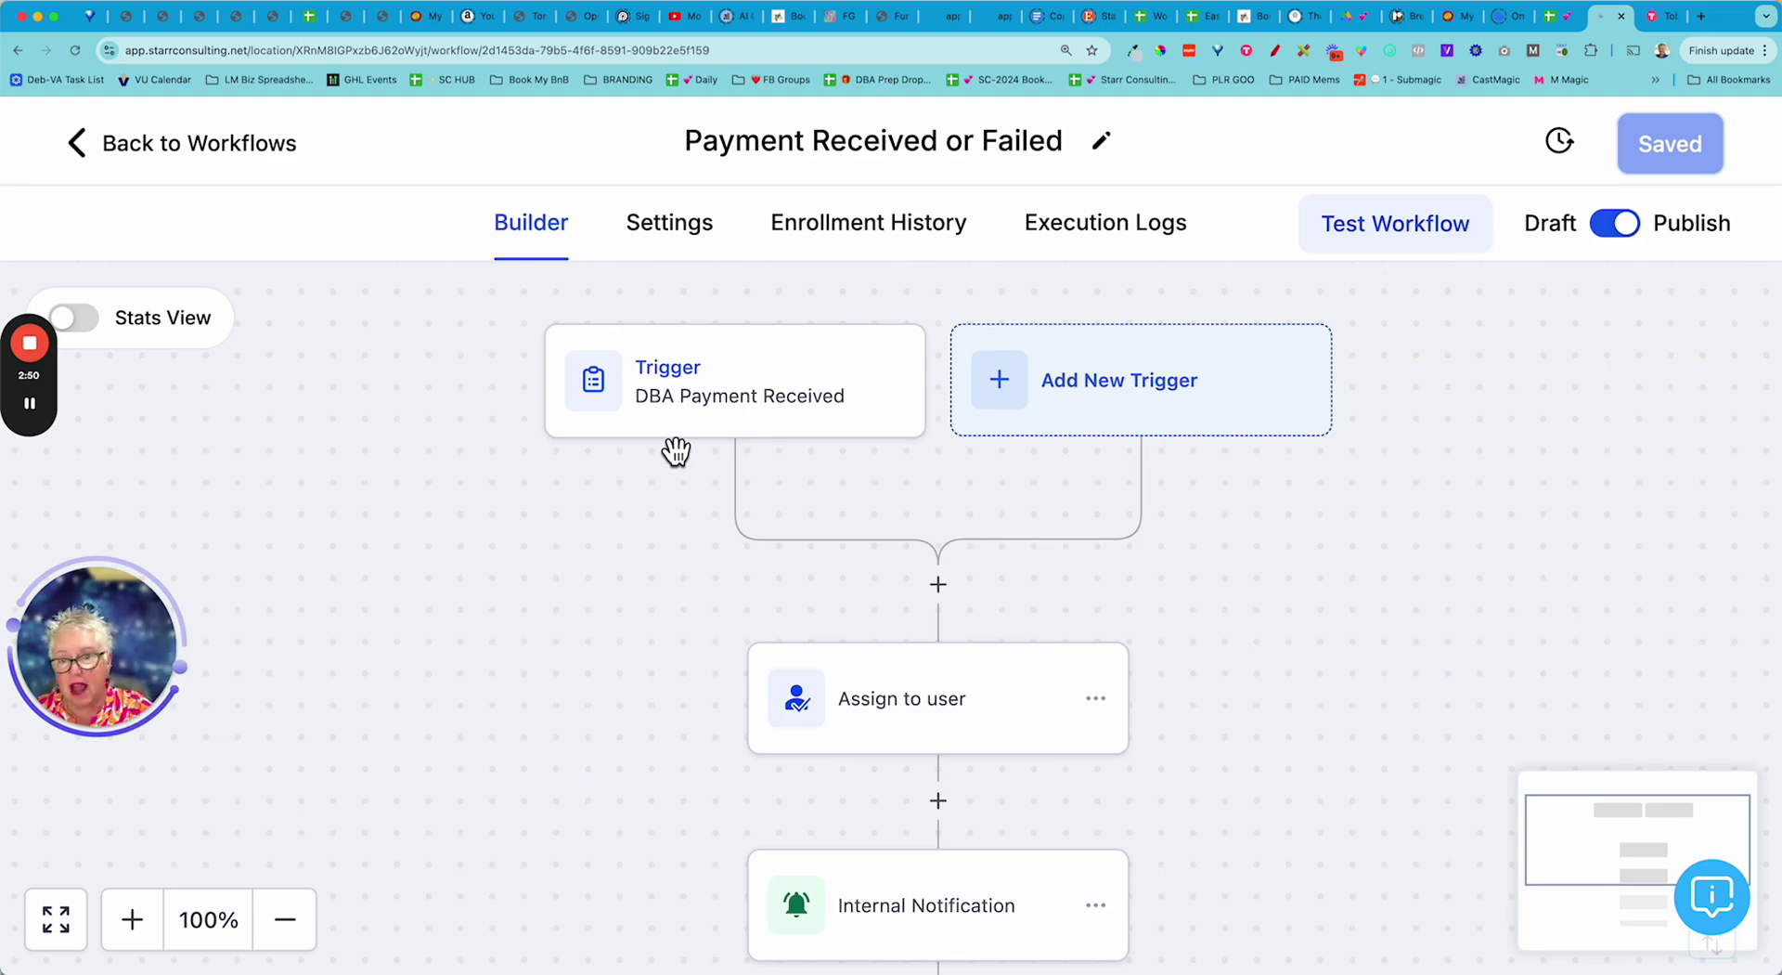
- Open the DBA Payment Received trigger to view its Source Funnel, subscription and Payment Status Failed filters
{"action": "left_click", "coordinate": [739, 393]}
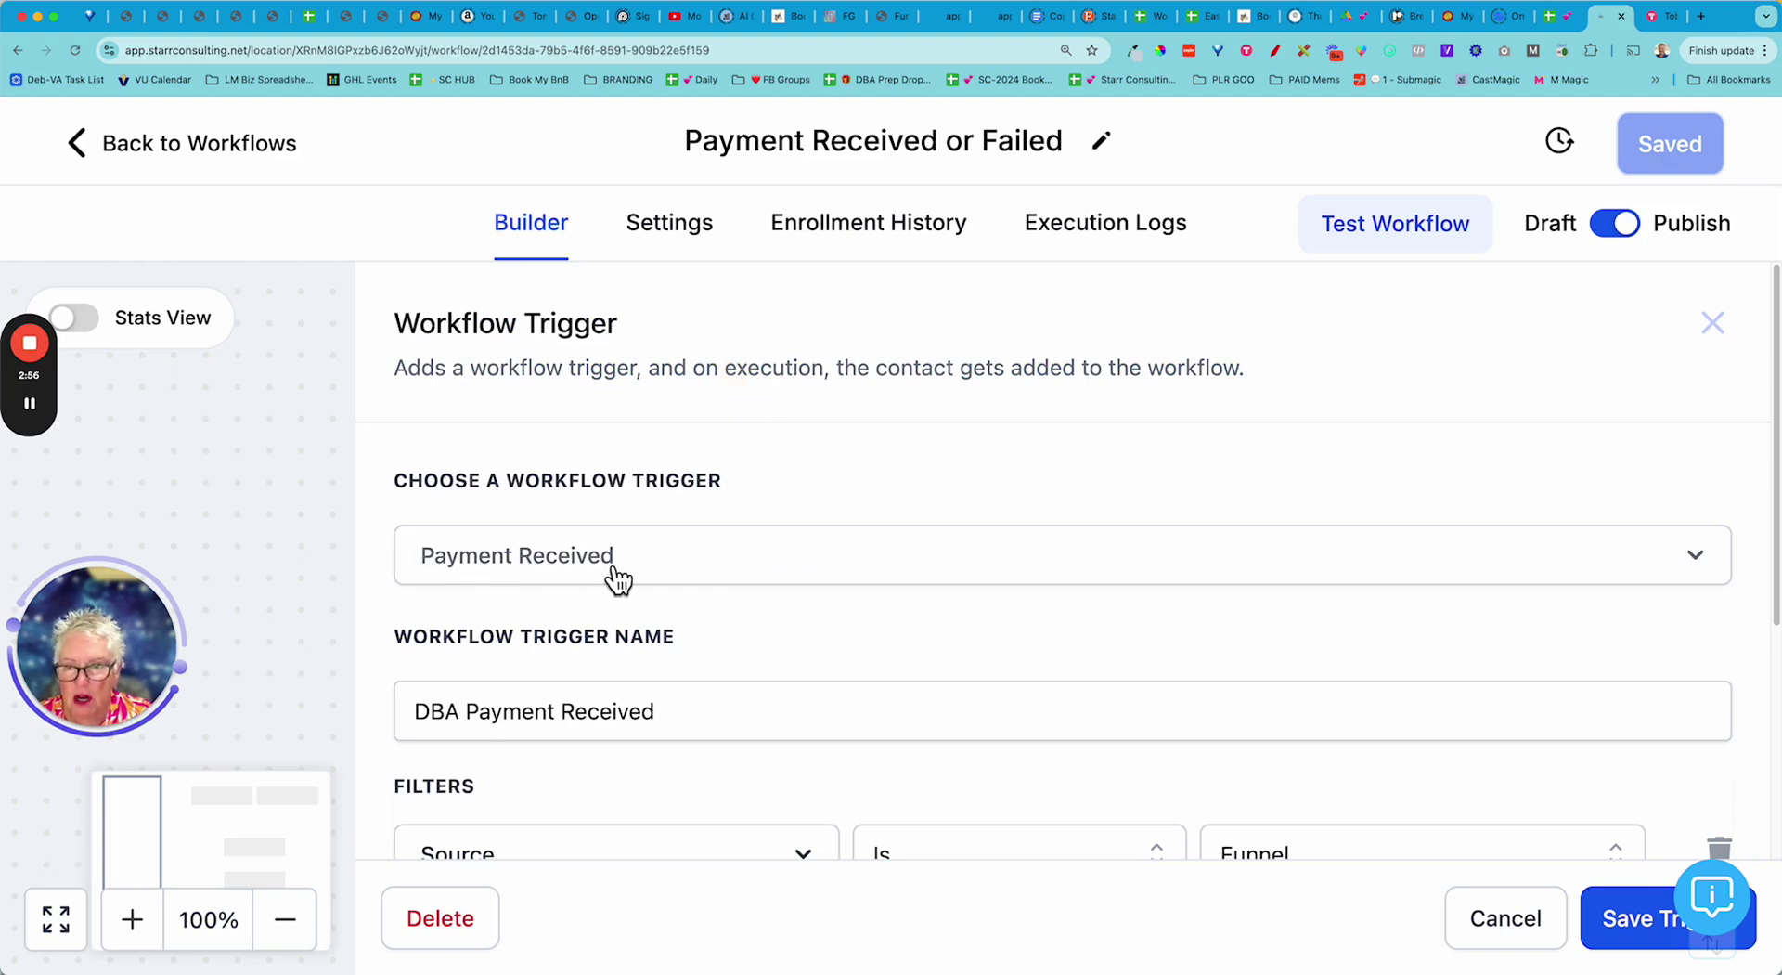
{"action": "left_click", "coordinate": [1150, 571]}
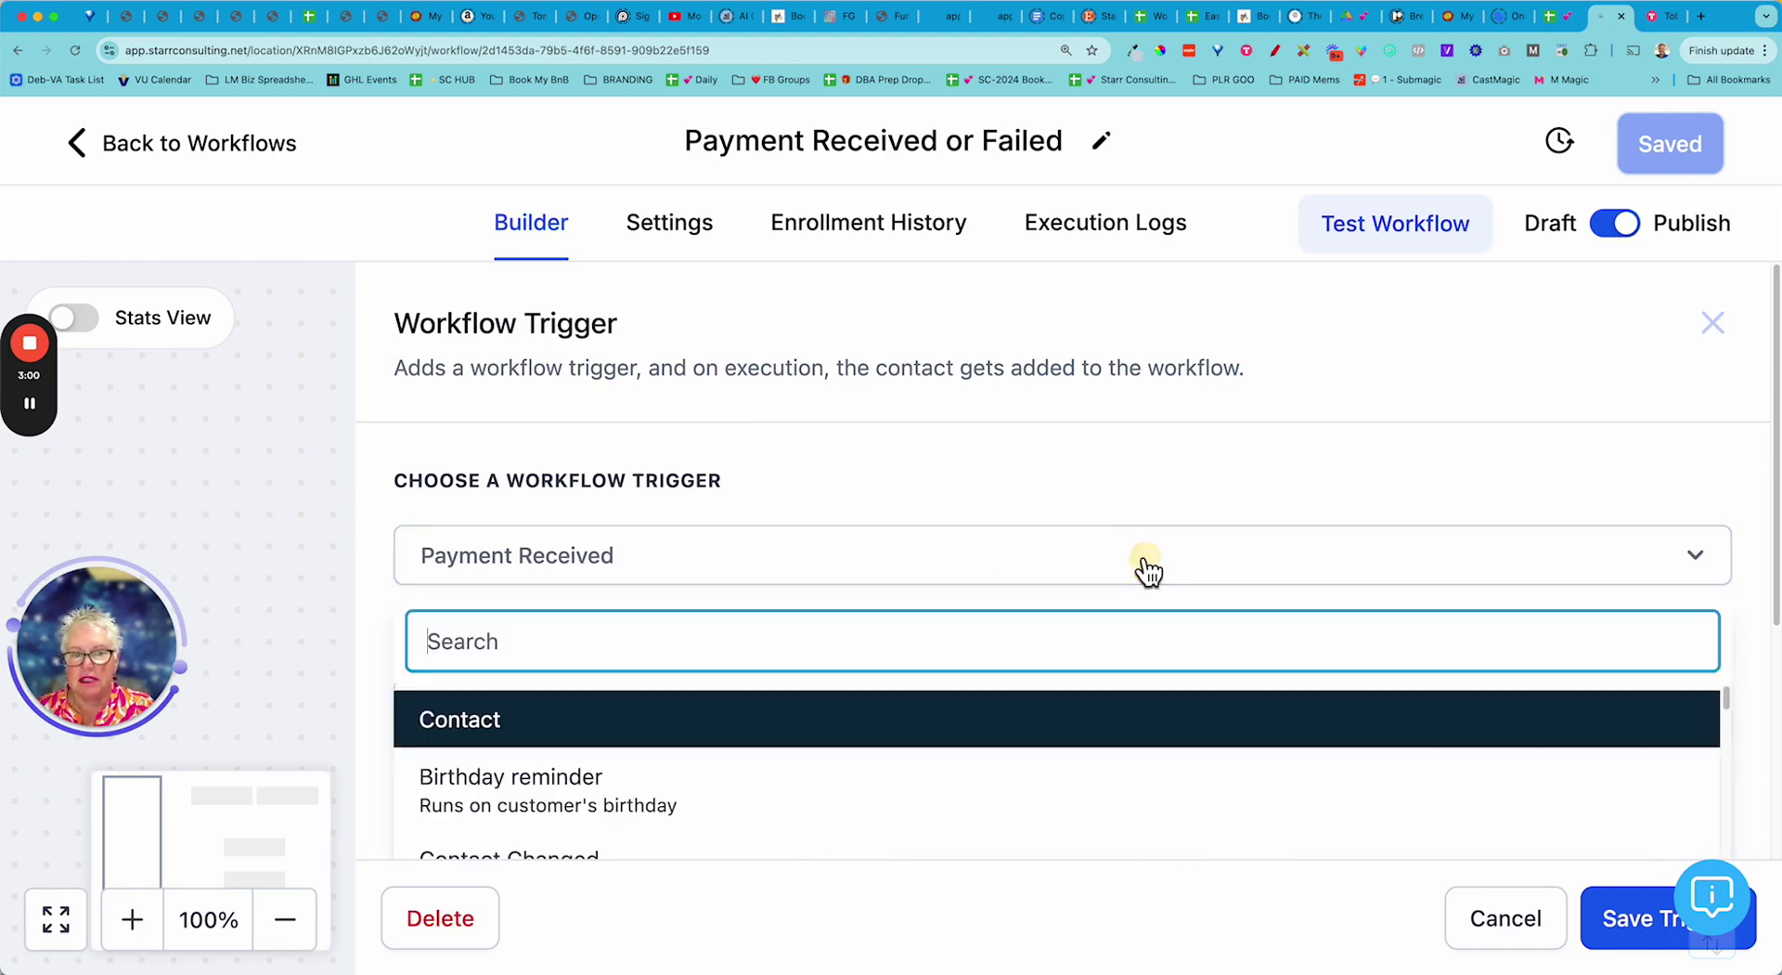
{"action": "left_click", "coordinate": [1147, 570]}
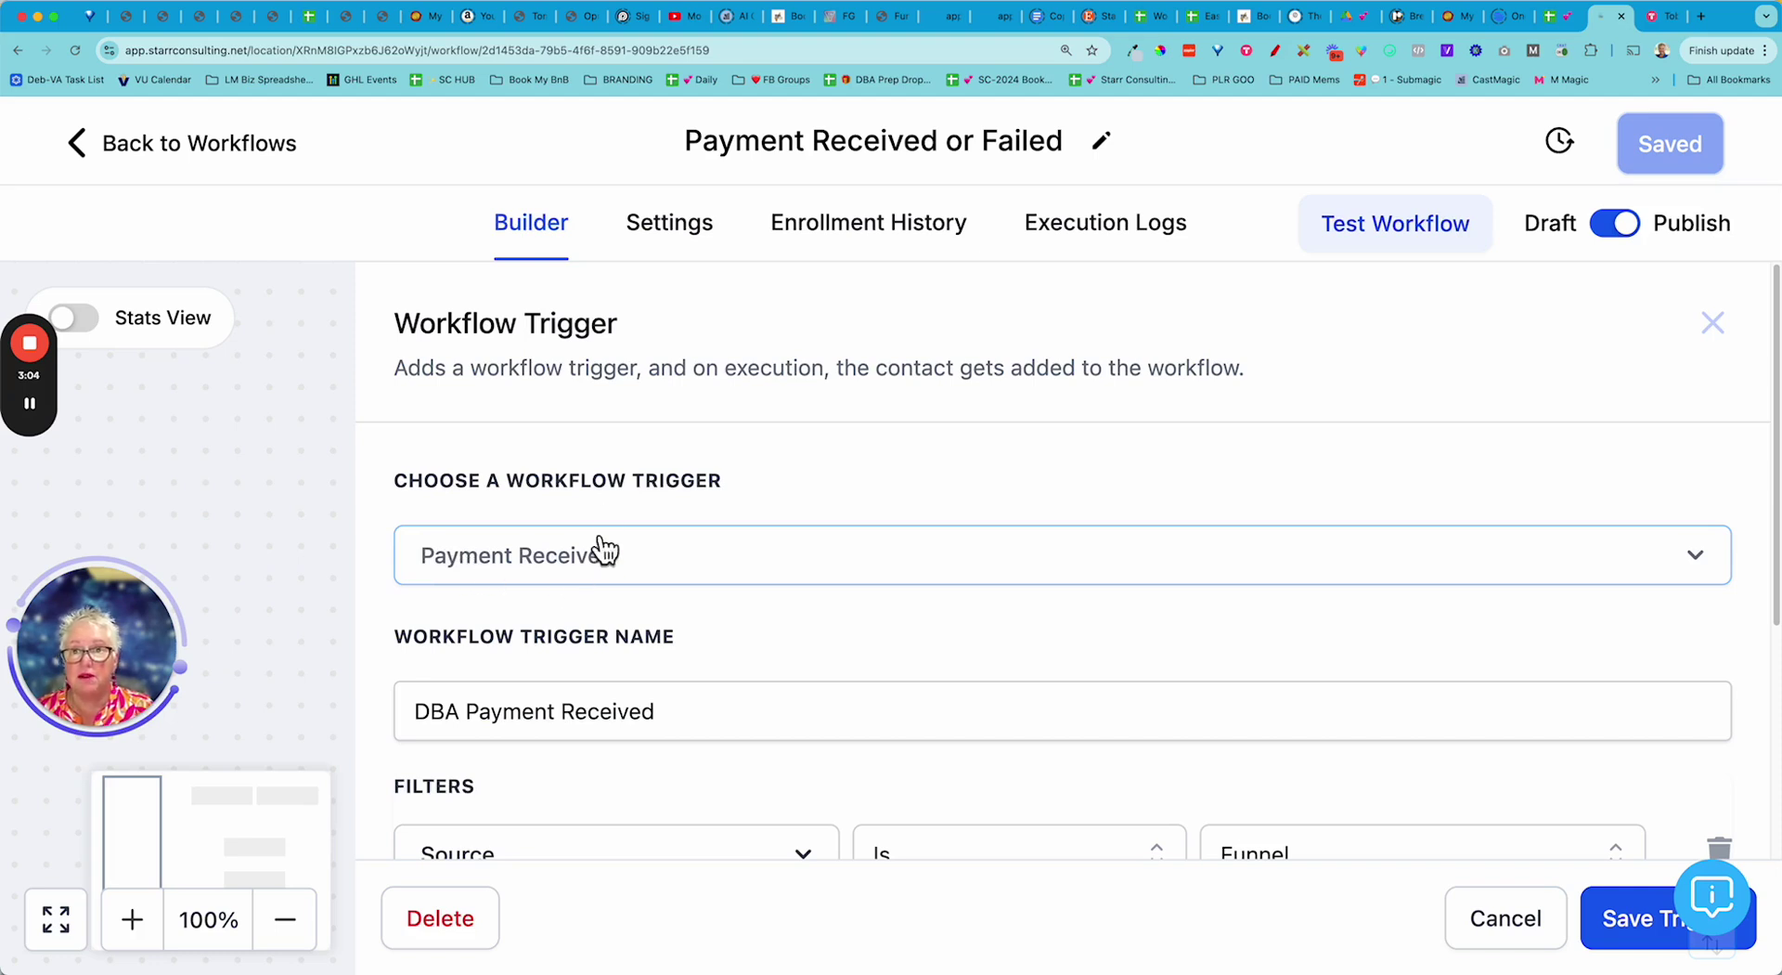
- Zoom the browser page out two levels
{"action": "left_click", "coordinate": [204, 8]}
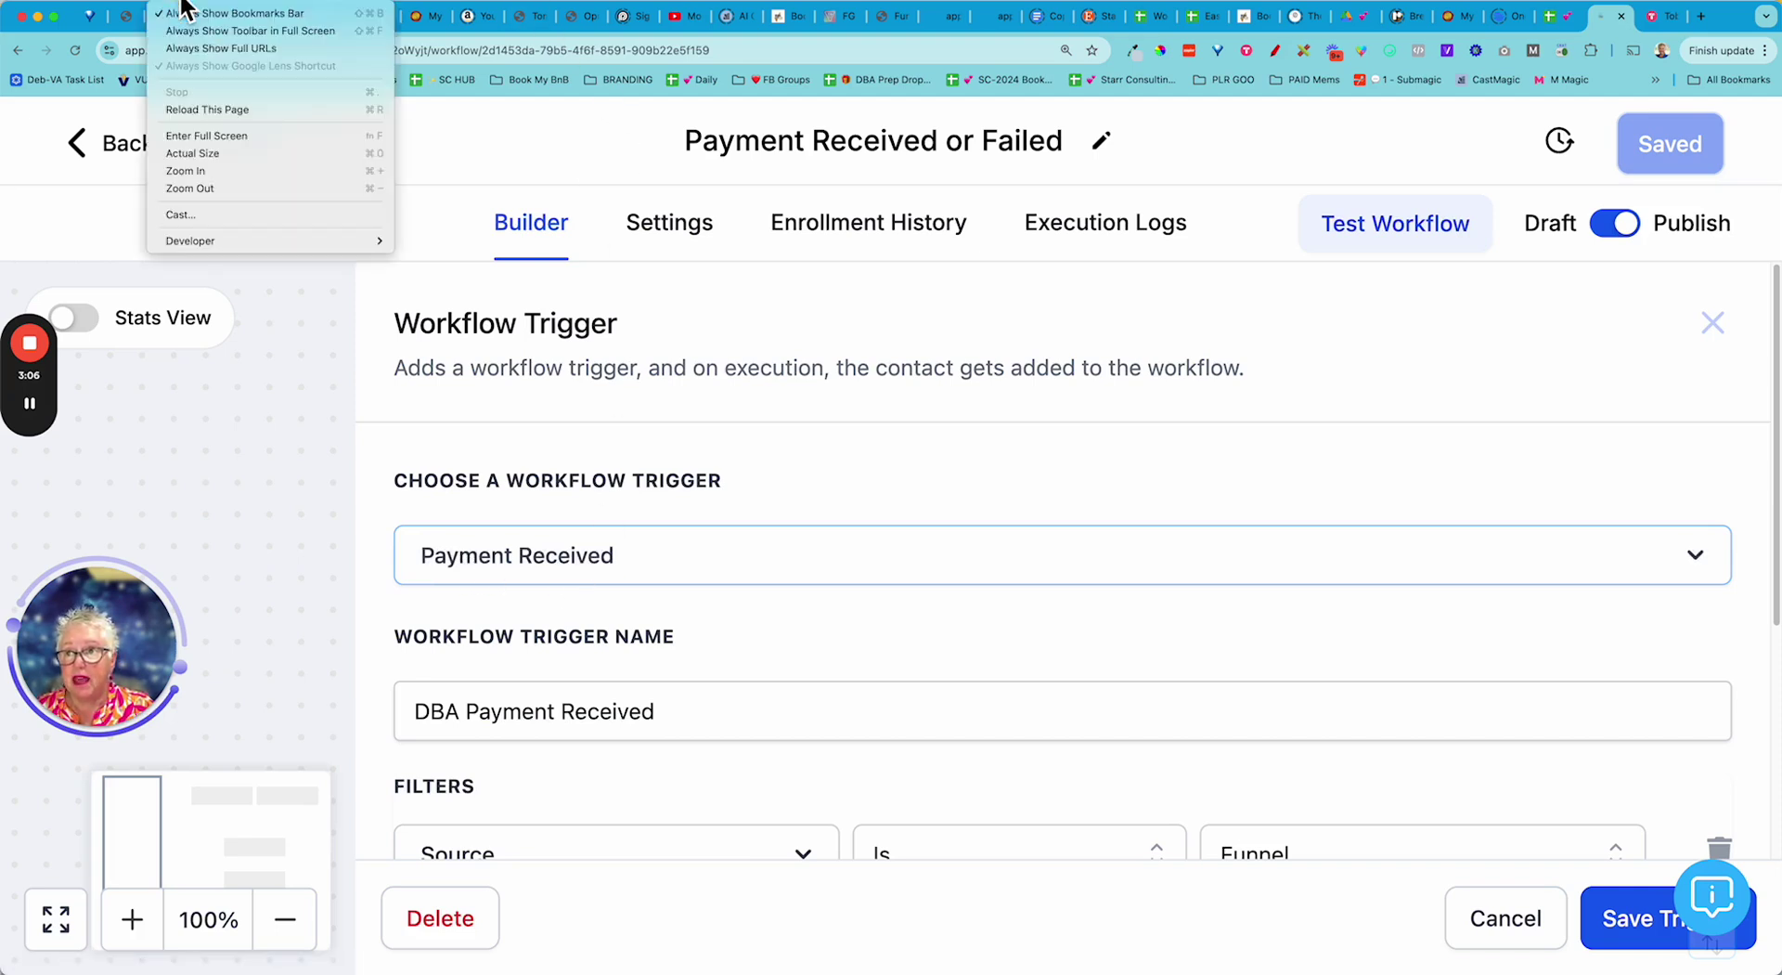
{"action": "left_click", "coordinate": [227, 189]}
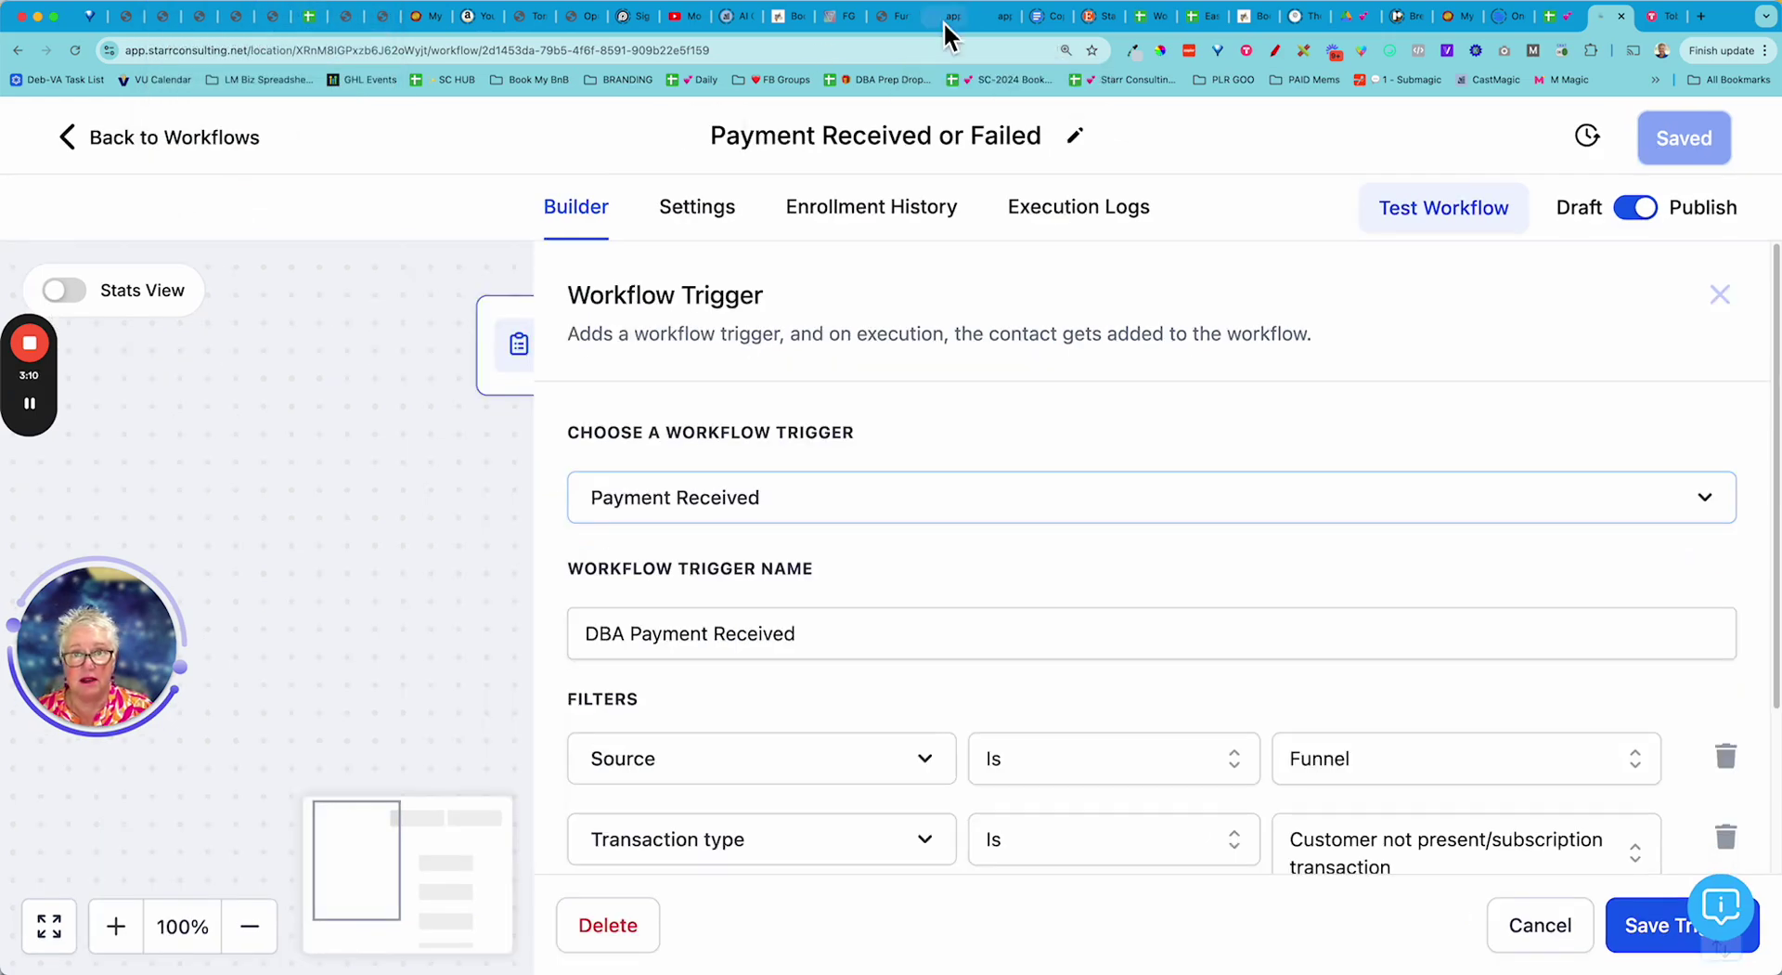
{"action": "left_click", "coordinate": [190, 10]}
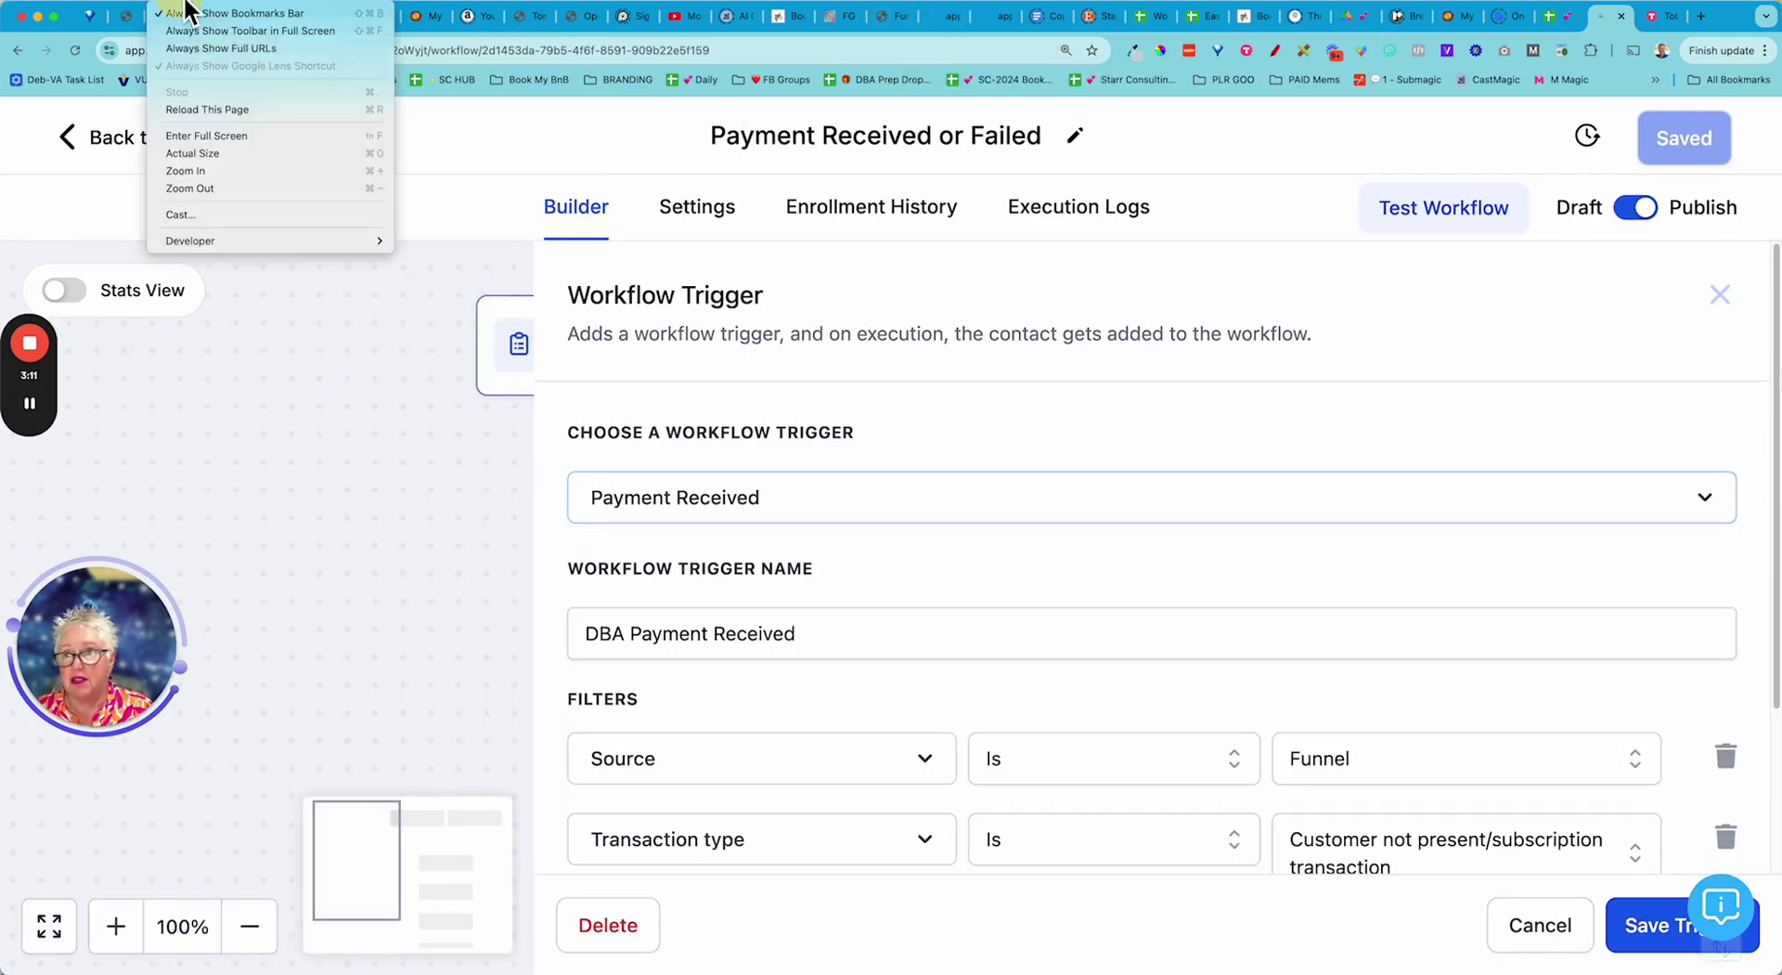
{"action": "left_click", "coordinate": [194, 192]}
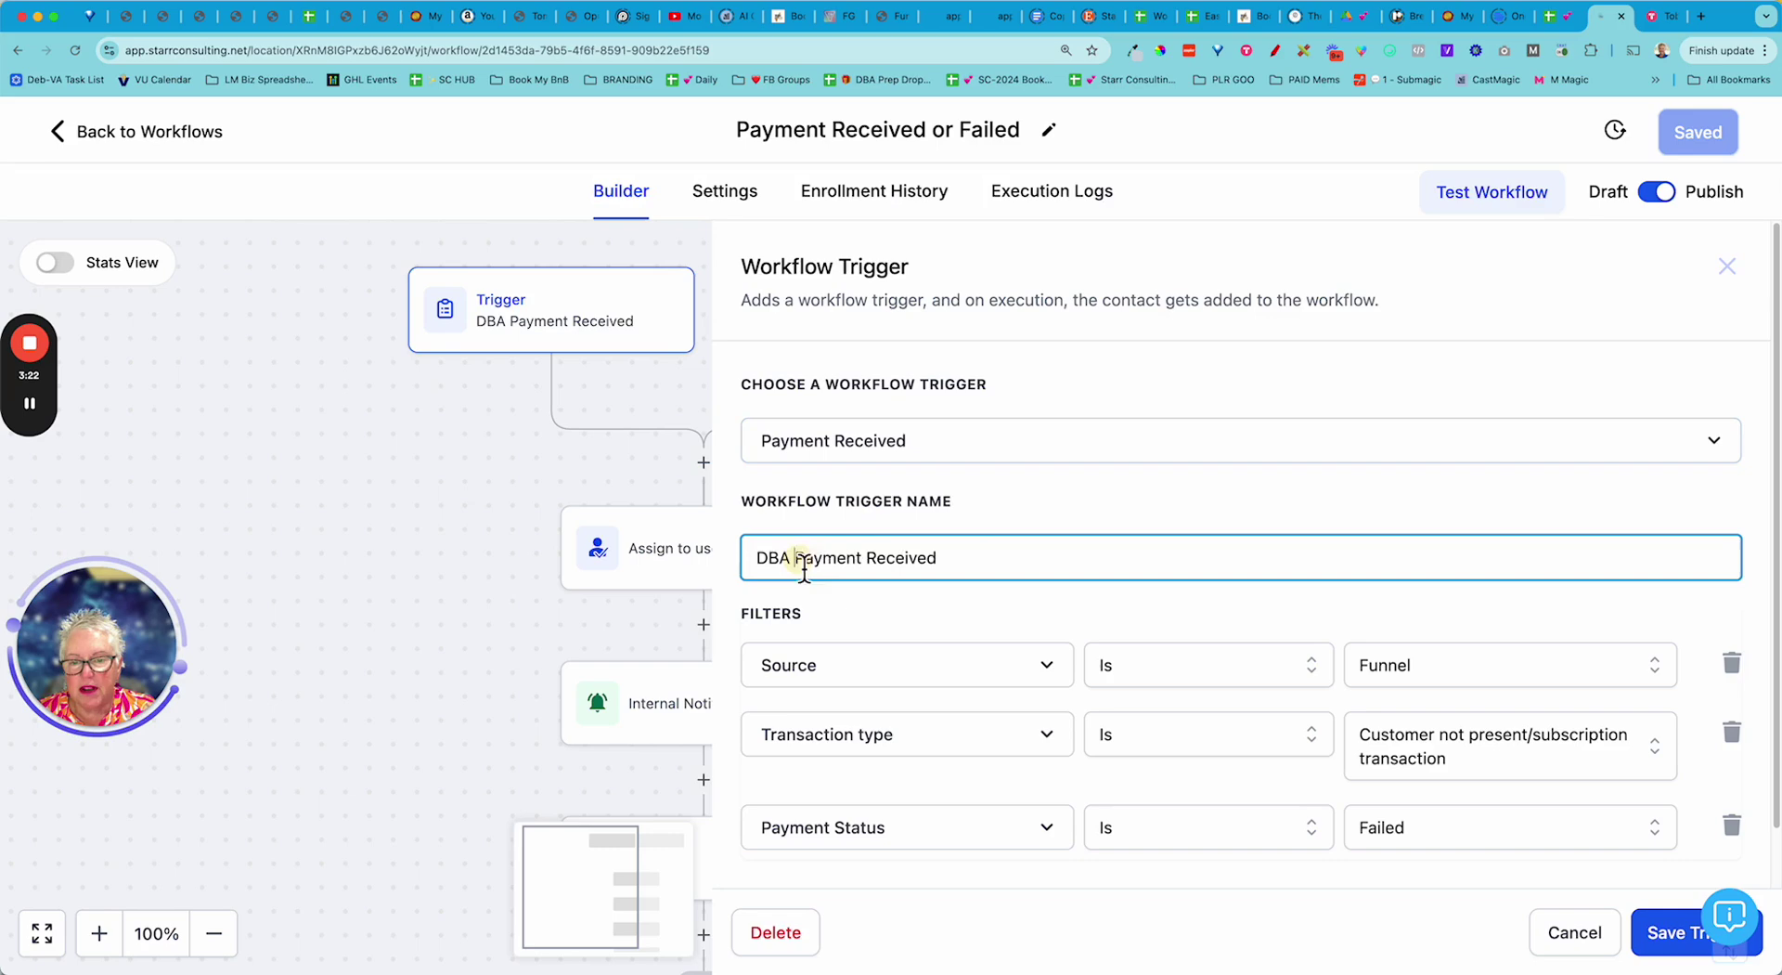
{"action": "left_click_drag", "start_coordinate": [796, 561], "coordinate": [975, 561]}
{"action": "left_click", "coordinate": [769, 561]}
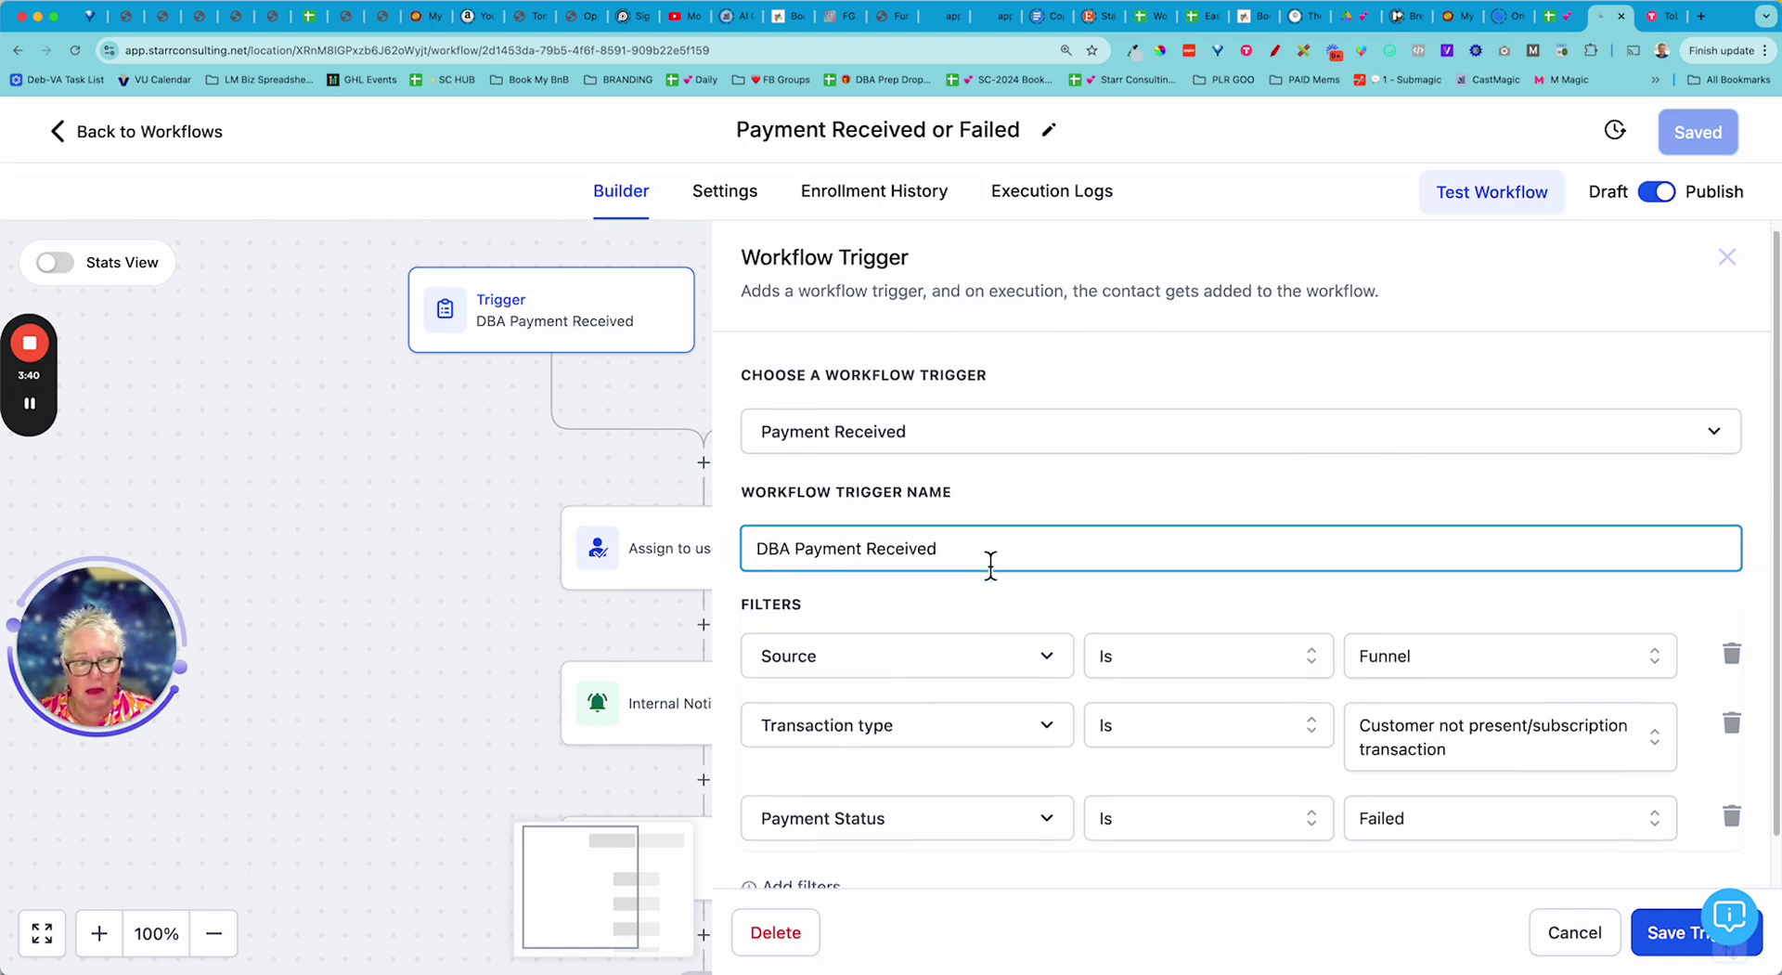
{"action": "scroll", "coordinate": [991, 565], "scroll_direction": "down", "scroll_amount": 1}
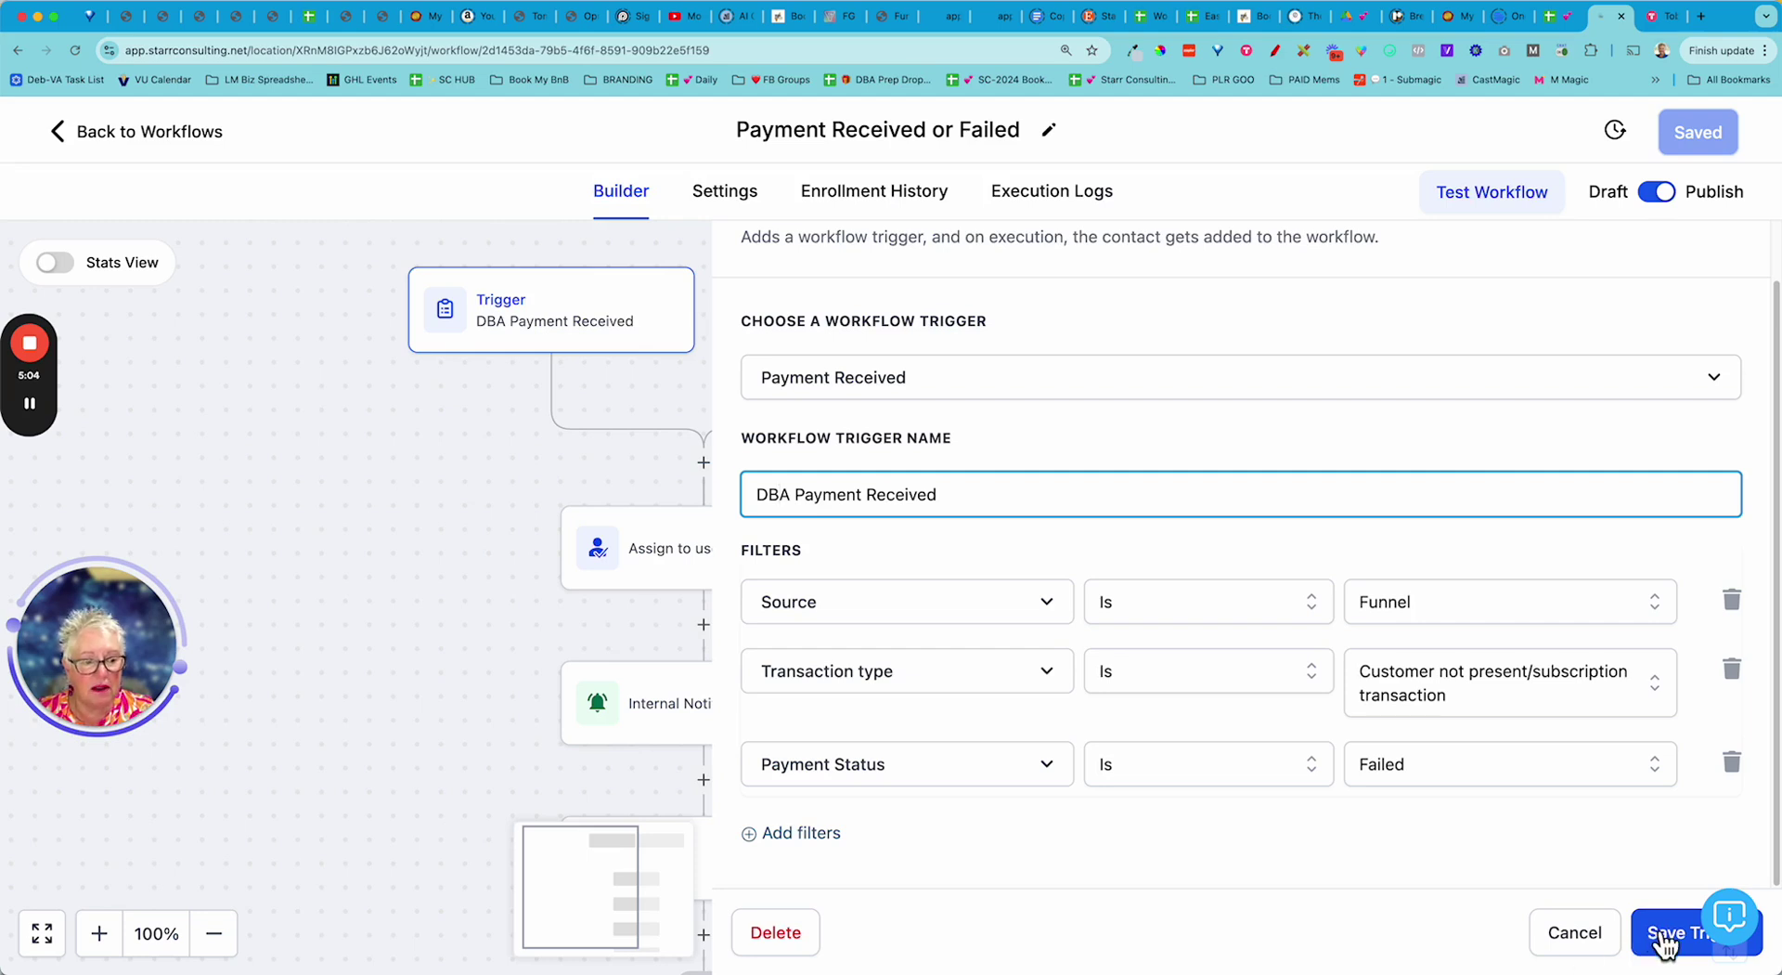
- Save the DBA Payment Received trigger, then save the Assign to user step unchanged
{"action": "left_click", "coordinate": [1664, 939]}
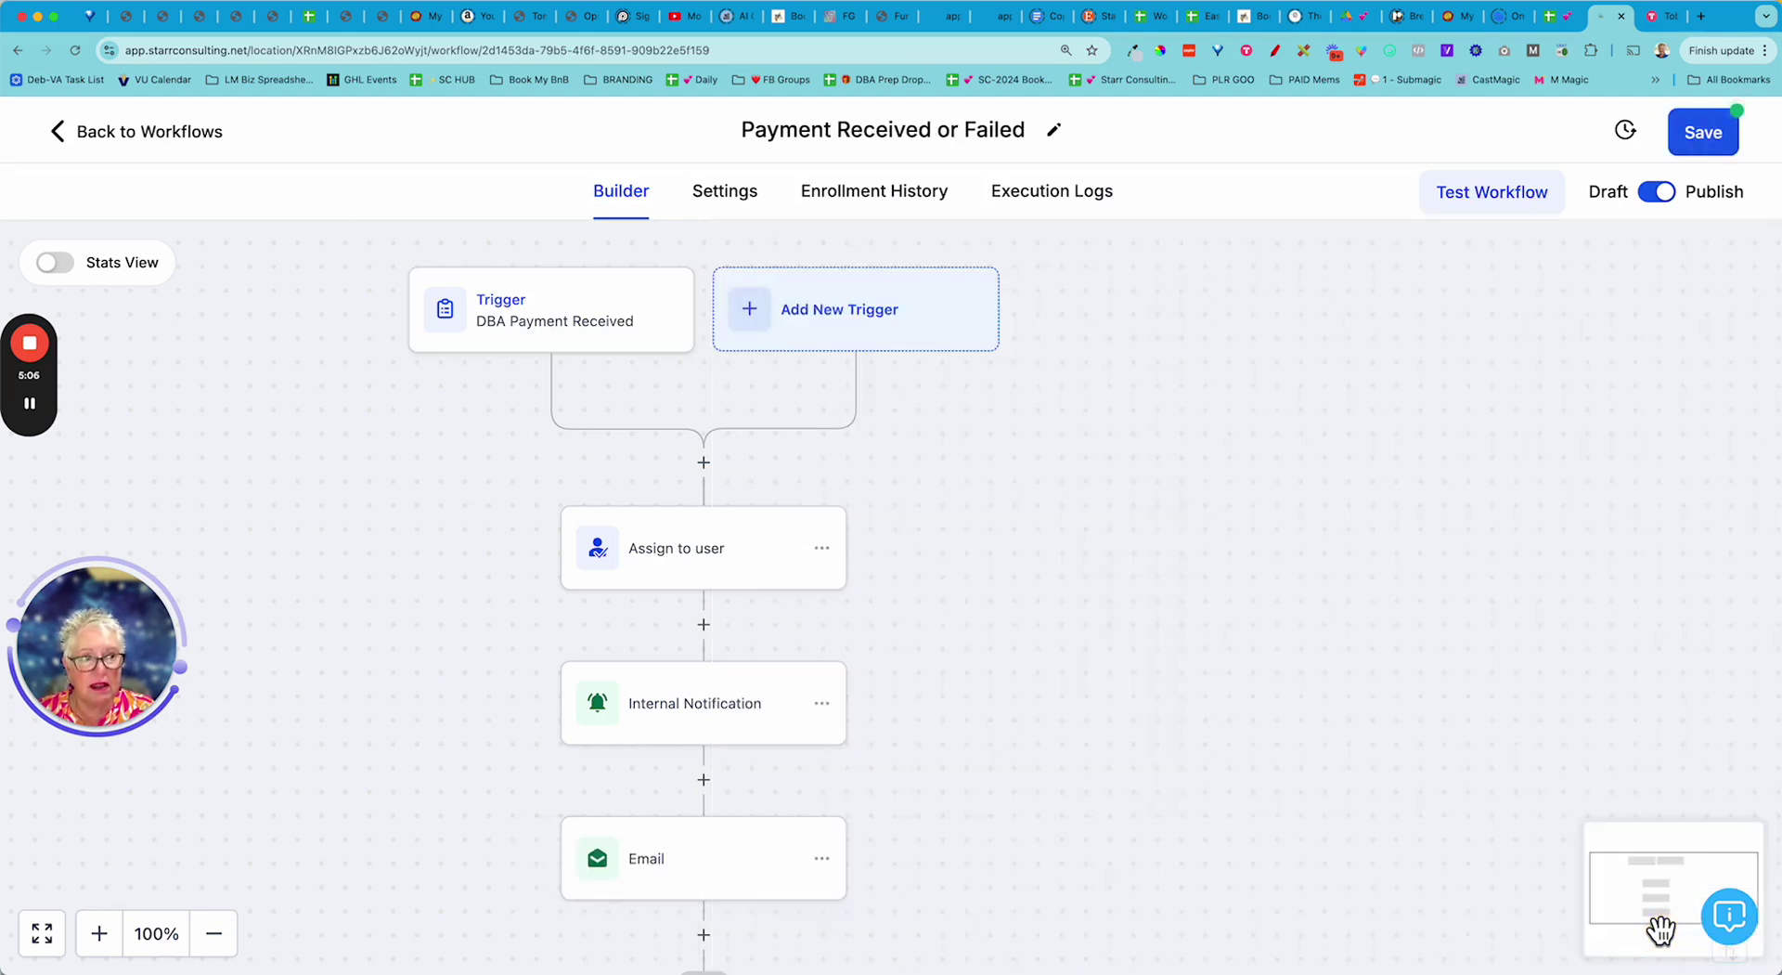
{"action": "left_click_drag", "start_coordinate": [386, 624], "coordinate": [578, 527]}
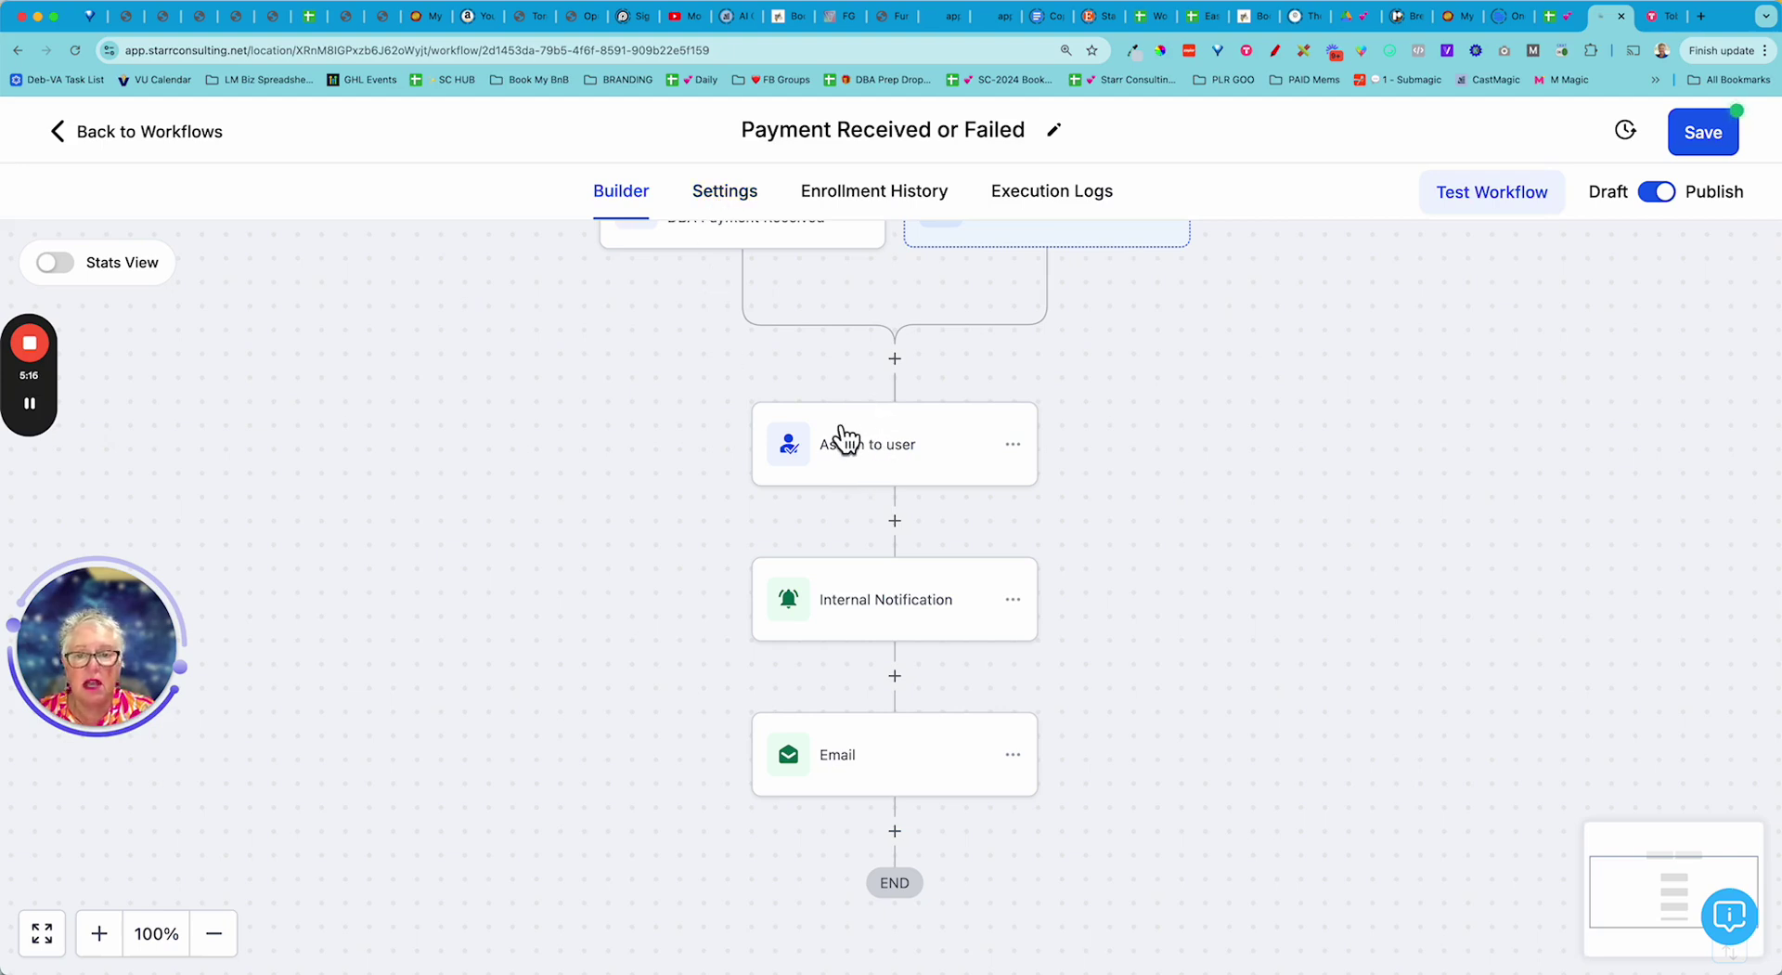
{"action": "left_click", "coordinate": [873, 448]}
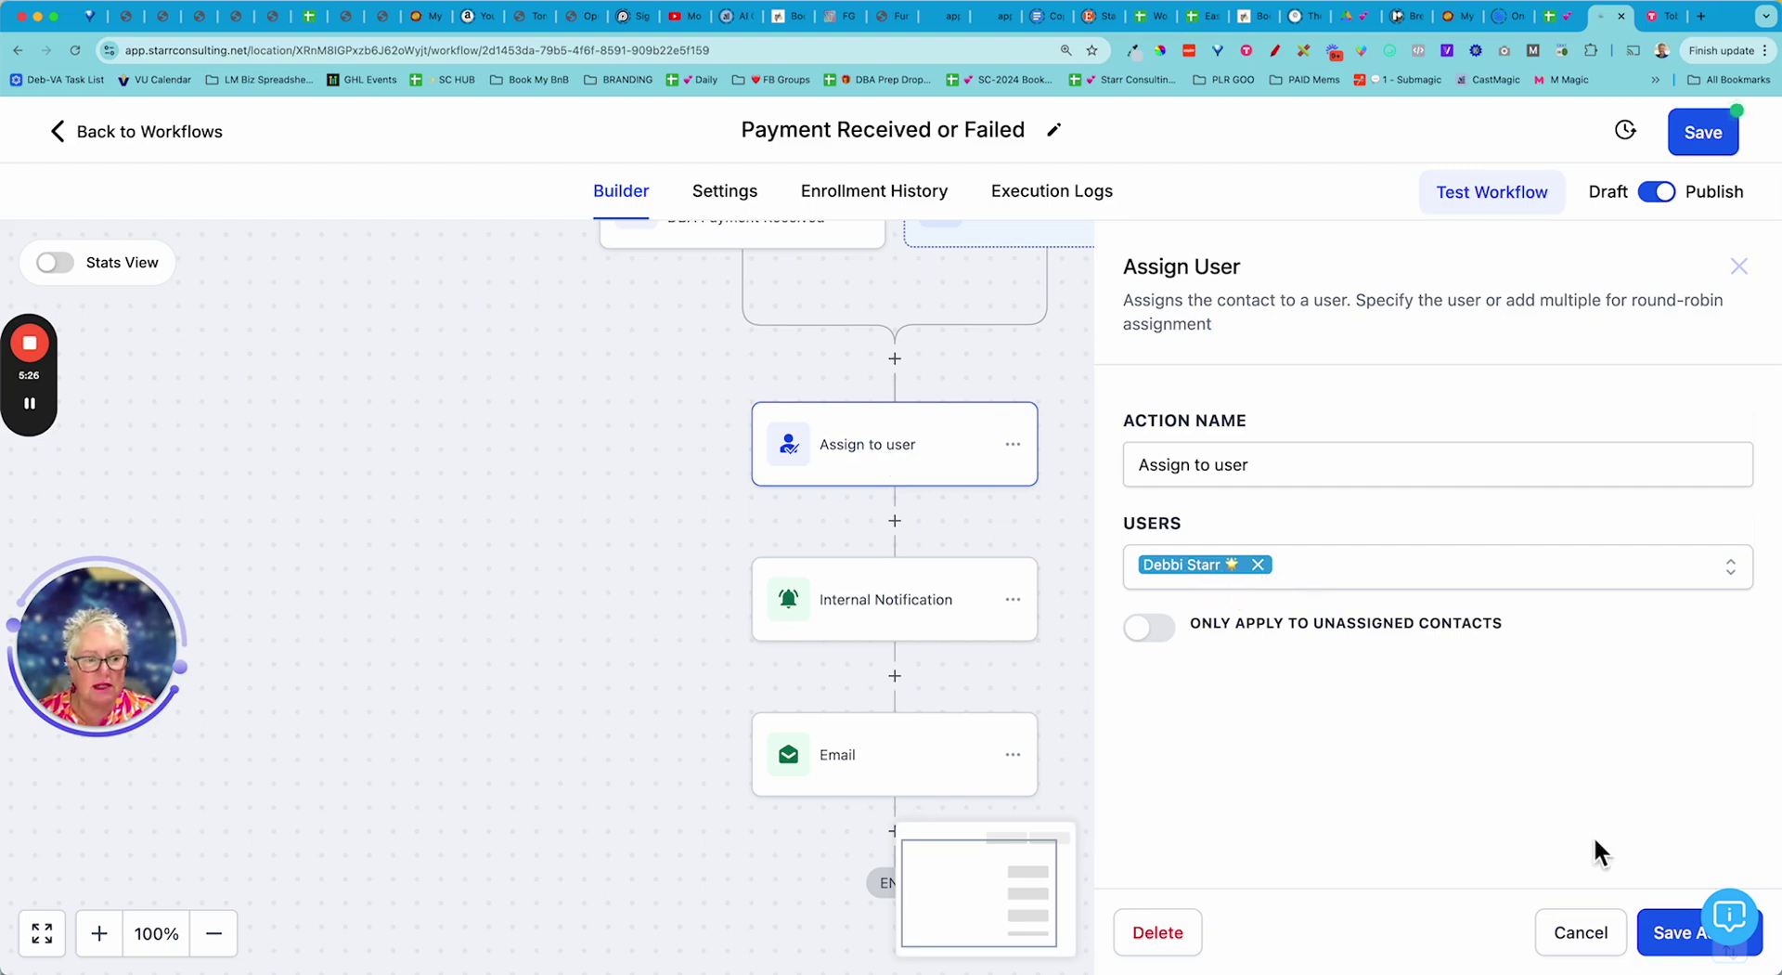
{"action": "left_click", "coordinate": [1670, 939]}
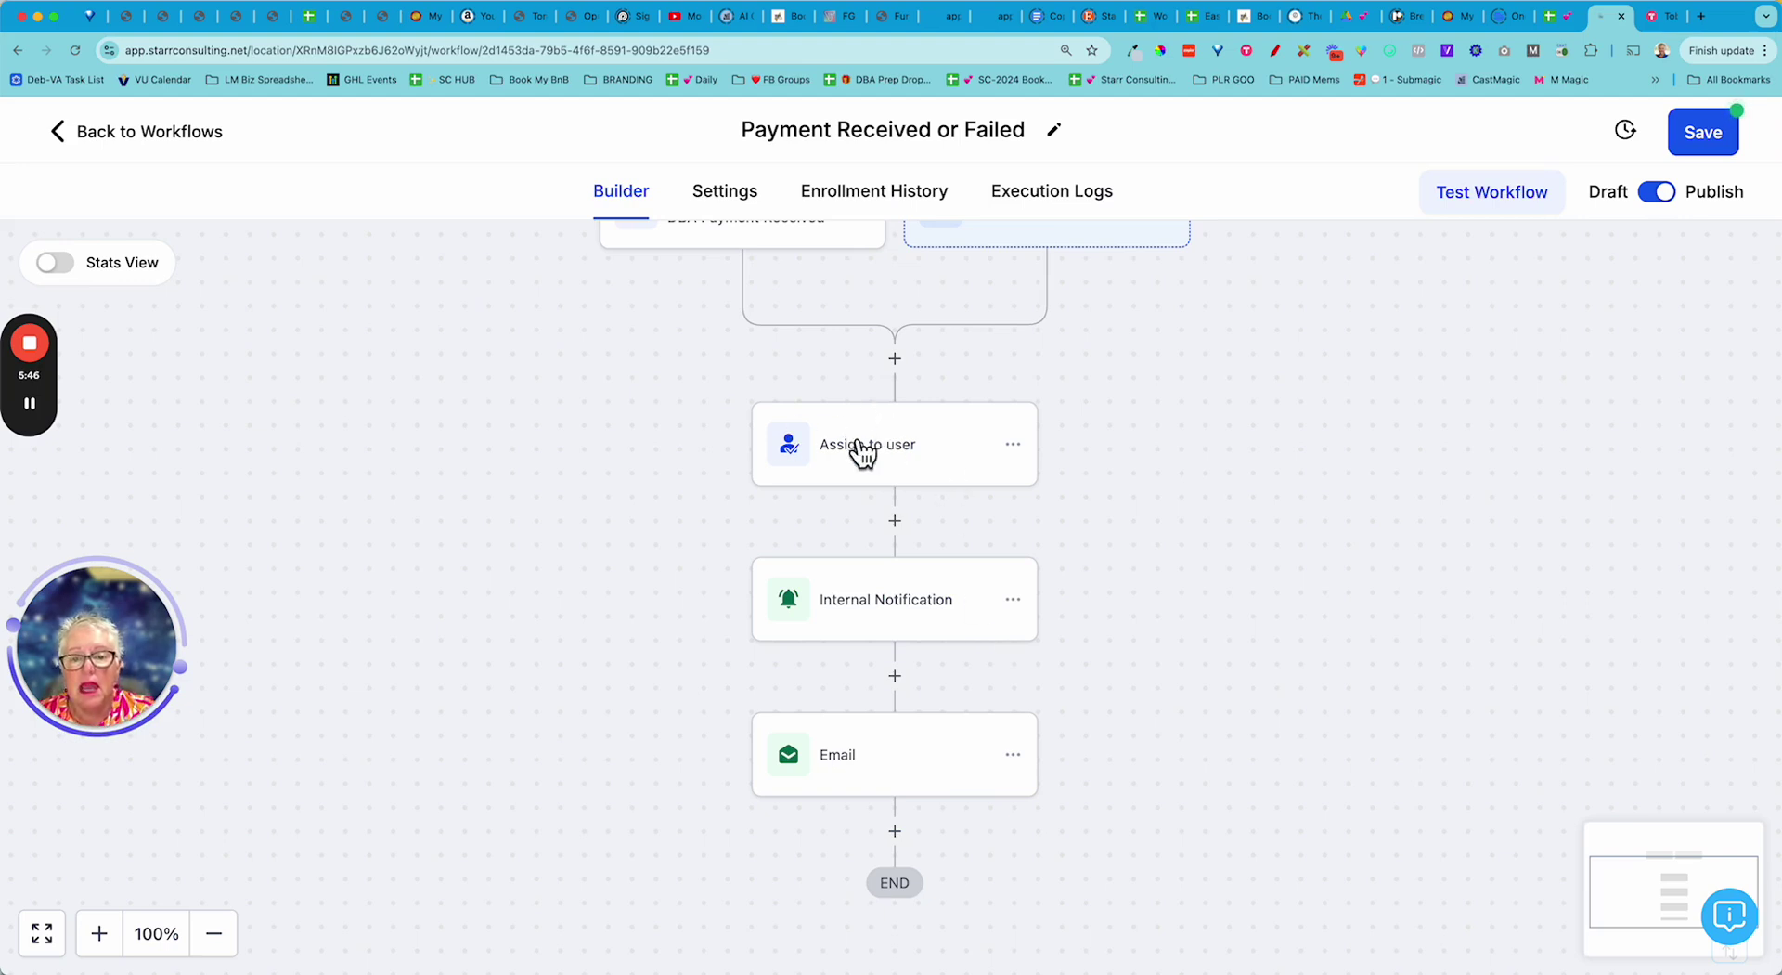
{"action": "scroll", "coordinate": [1147, 655], "scroll_direction": "up", "scroll_amount": 1}
{"action": "scroll", "coordinate": [1147, 654], "scroll_direction": "down", "scroll_amount": 4}
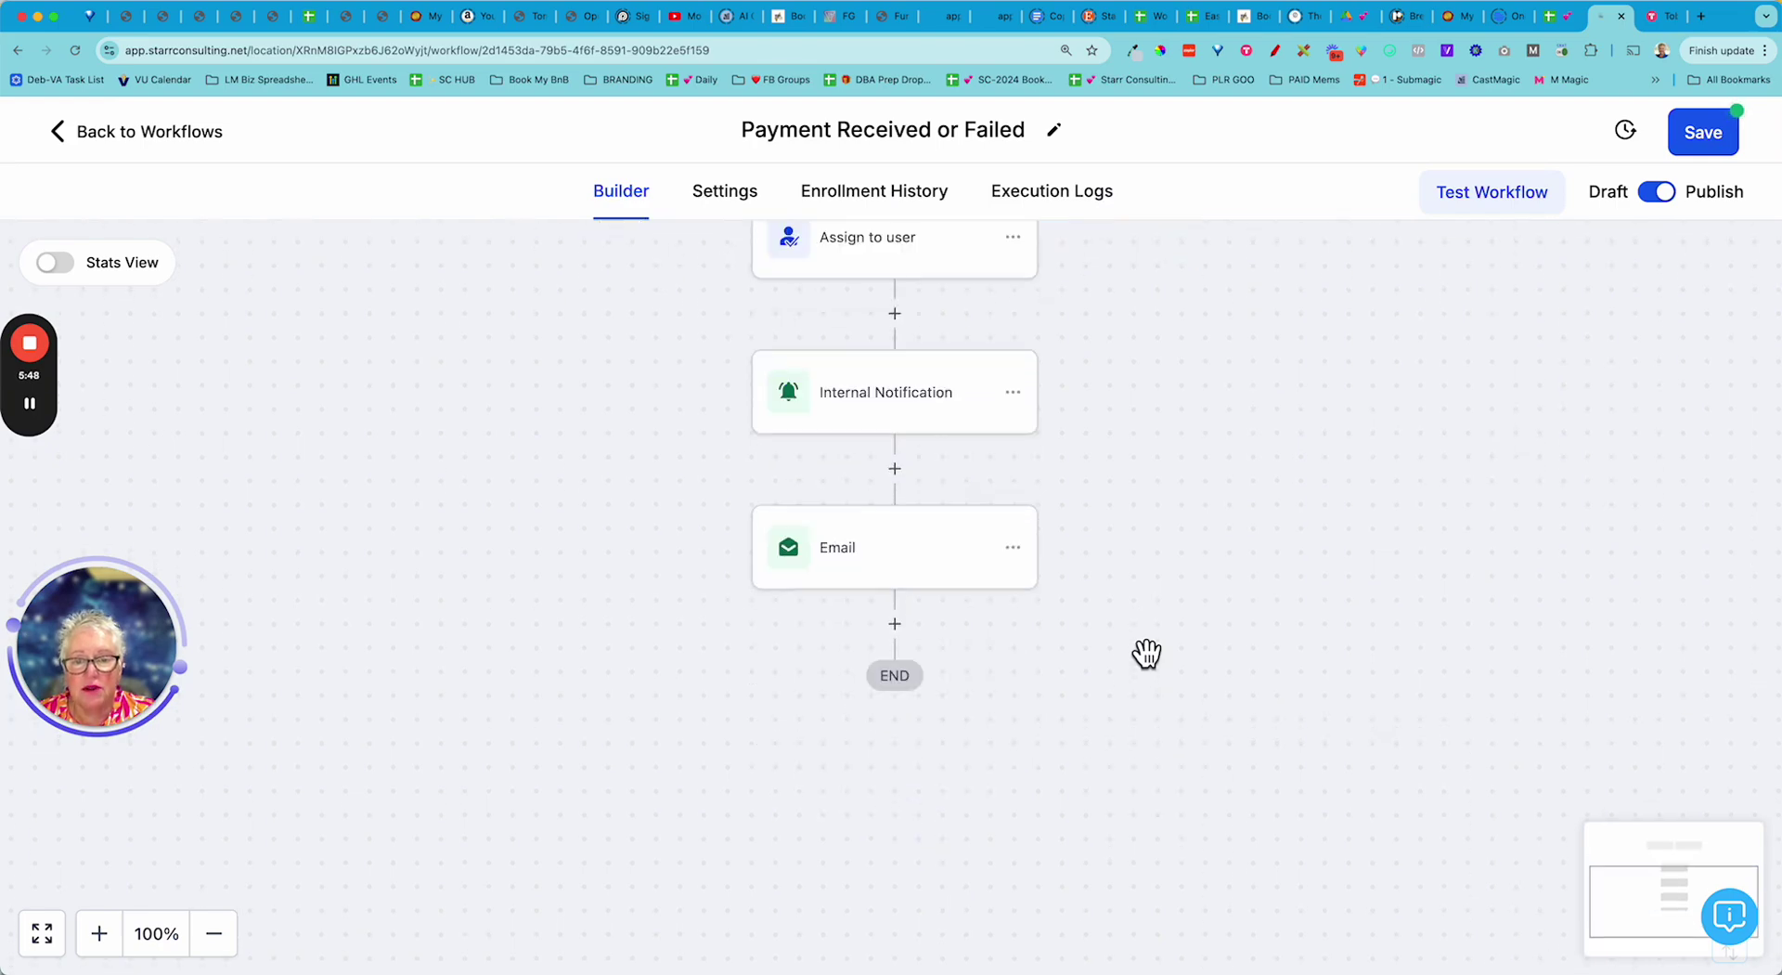
- Set the Internal Notification subject to 'FAILED Payment', keeping '{{contact.name}} payment failed.', and save it
{"action": "left_click", "coordinate": [873, 392]}
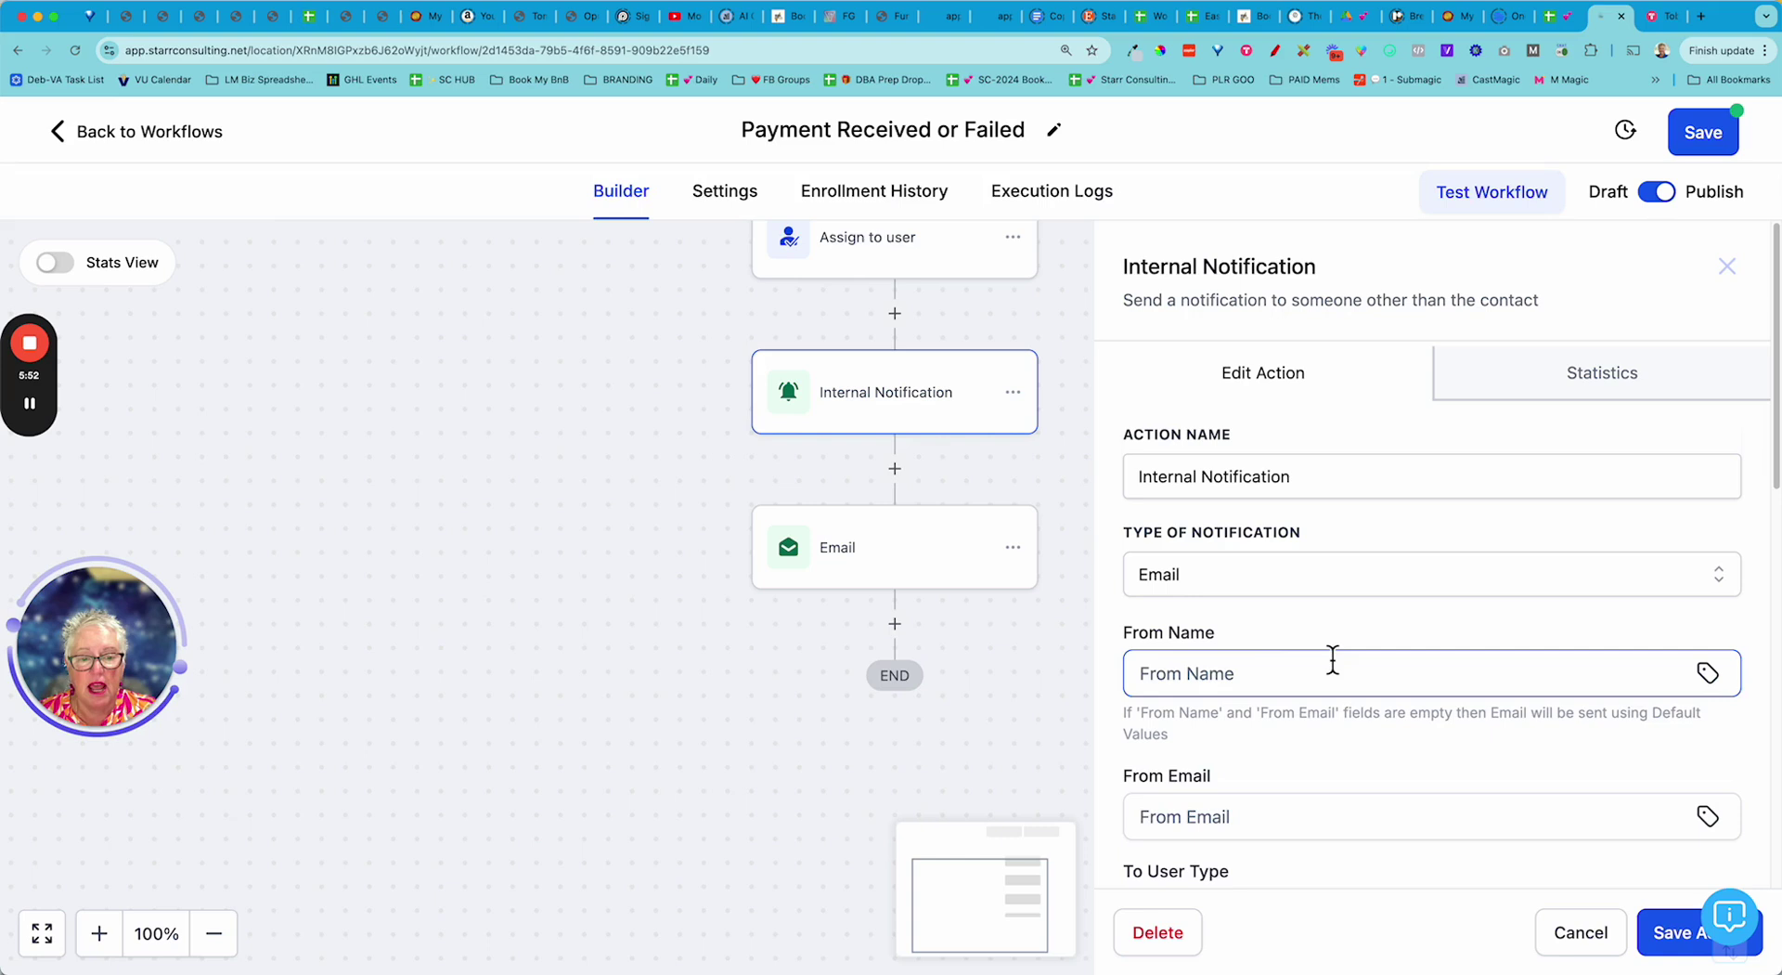
{"action": "scroll", "coordinate": [1227, 588], "scroll_direction": "down", "scroll_amount": 1}
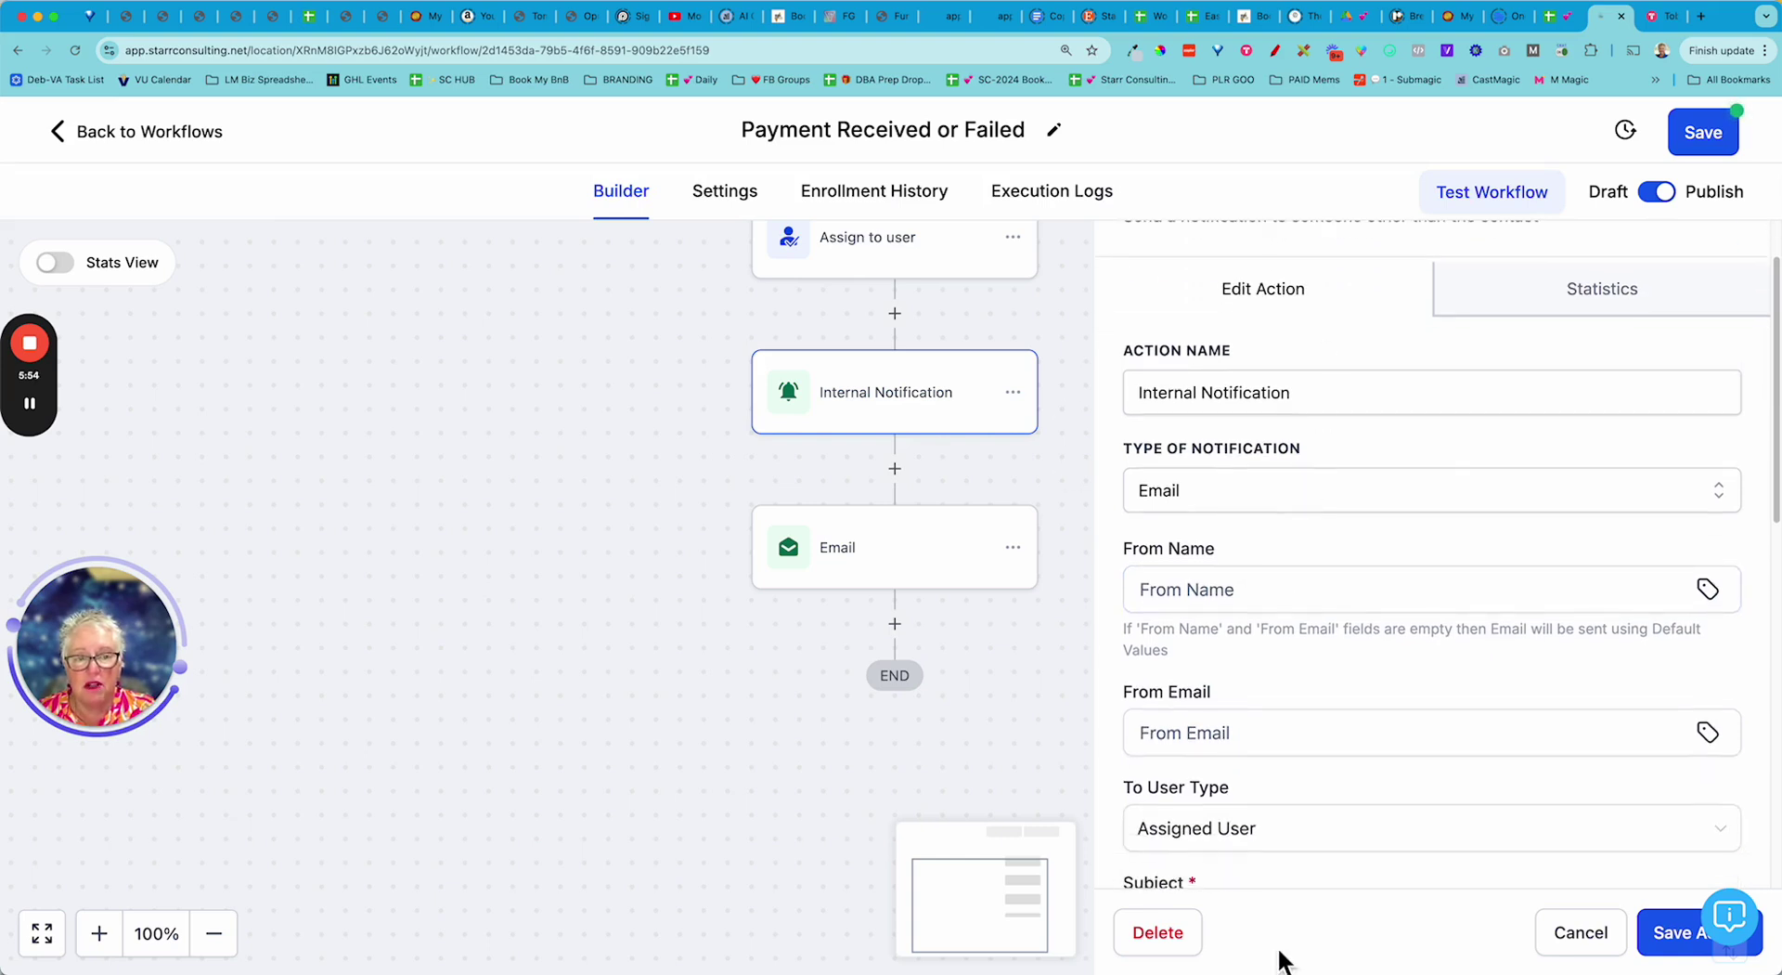
{"action": "scroll", "coordinate": [1273, 588], "scroll_direction": "down", "scroll_amount": 1}
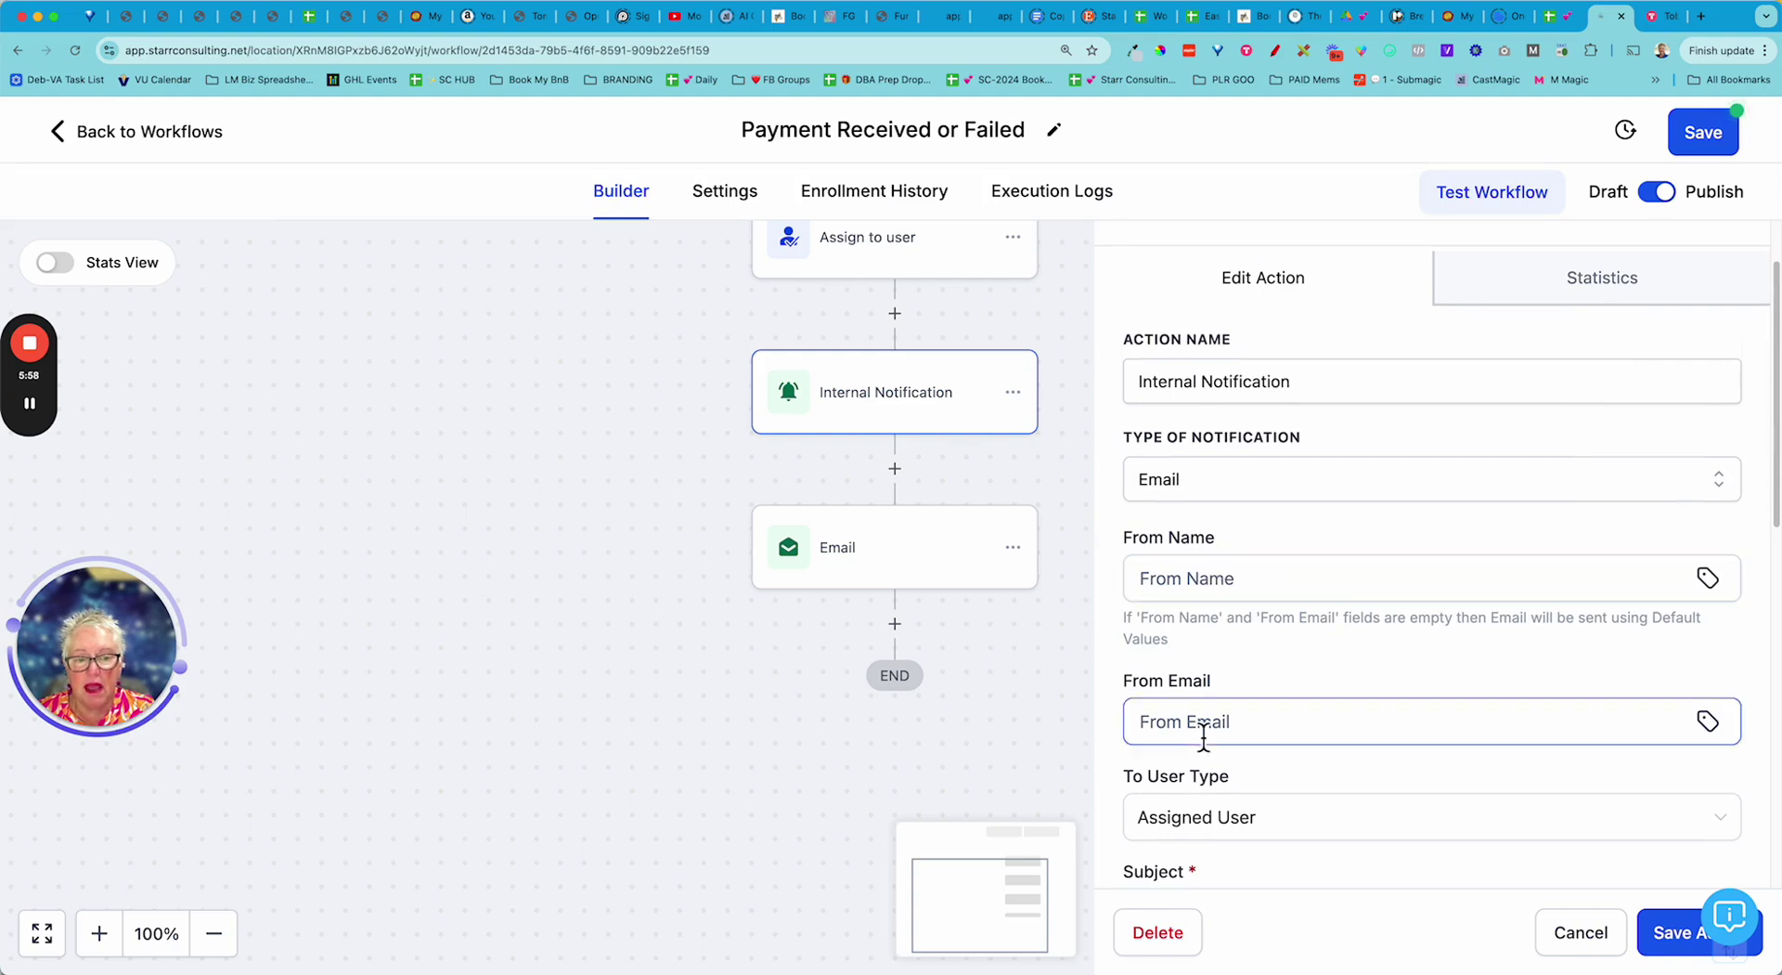
{"action": "scroll", "coordinate": [777, 703], "scroll_direction": "up", "scroll_amount": 2}
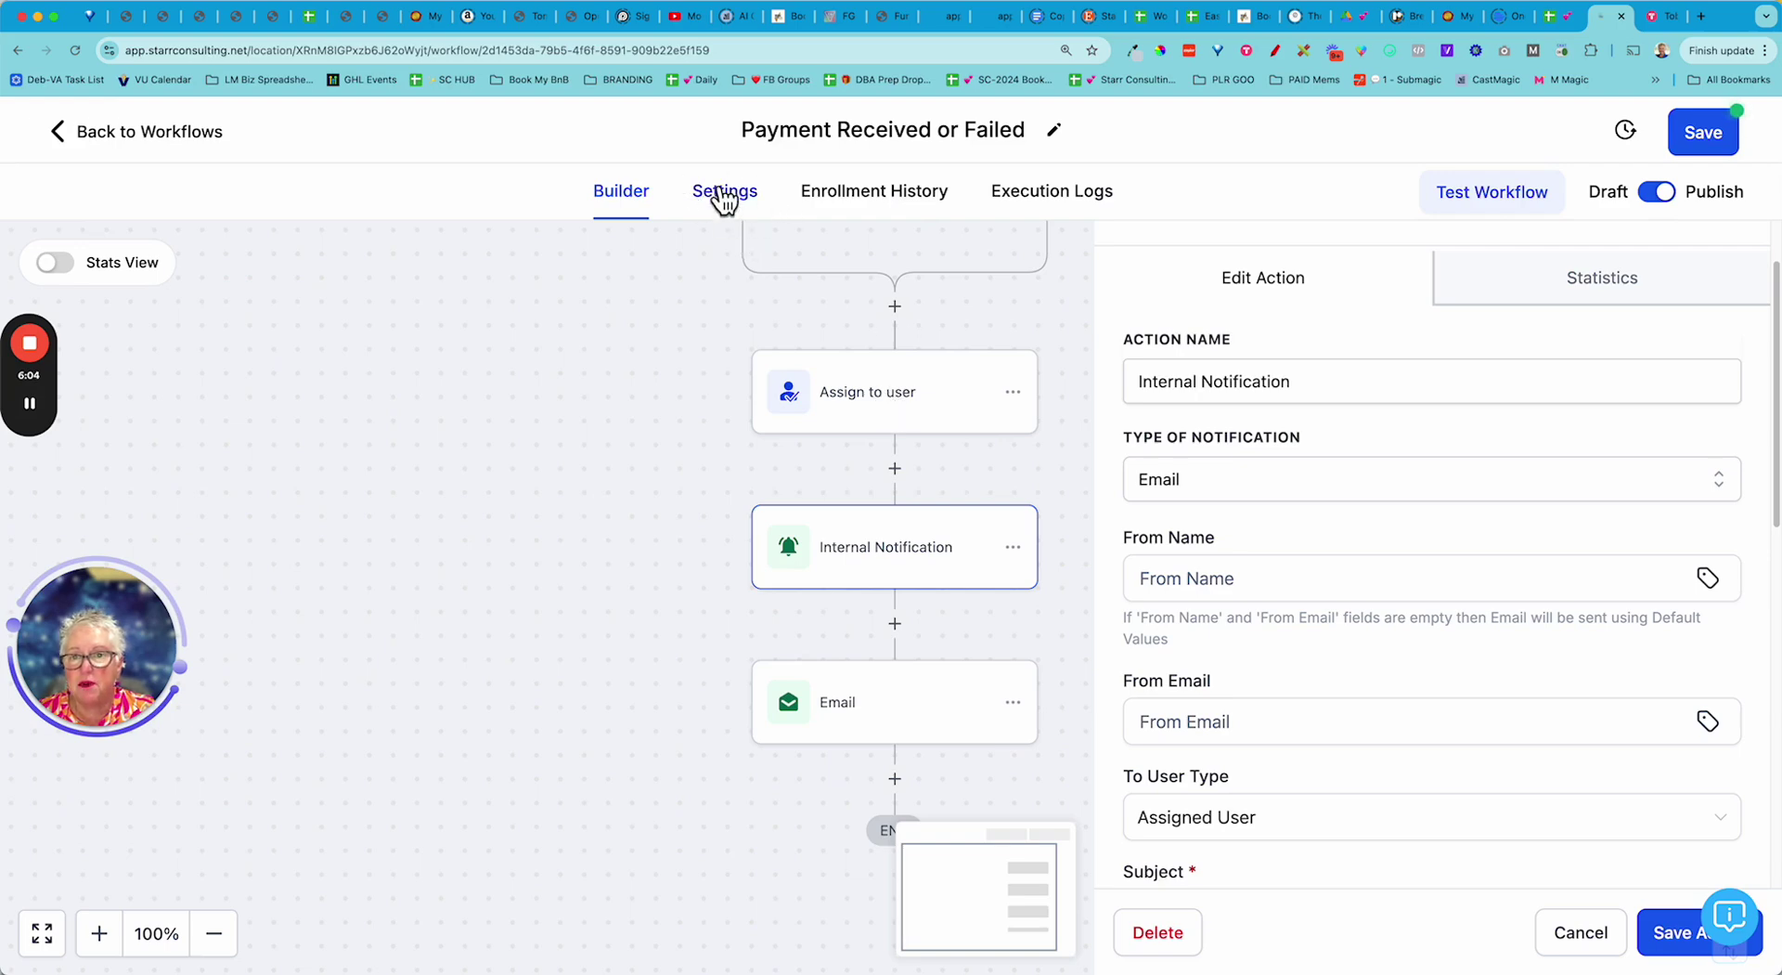
{"action": "scroll", "coordinate": [1350, 568], "scroll_direction": "down", "scroll_amount": 3}
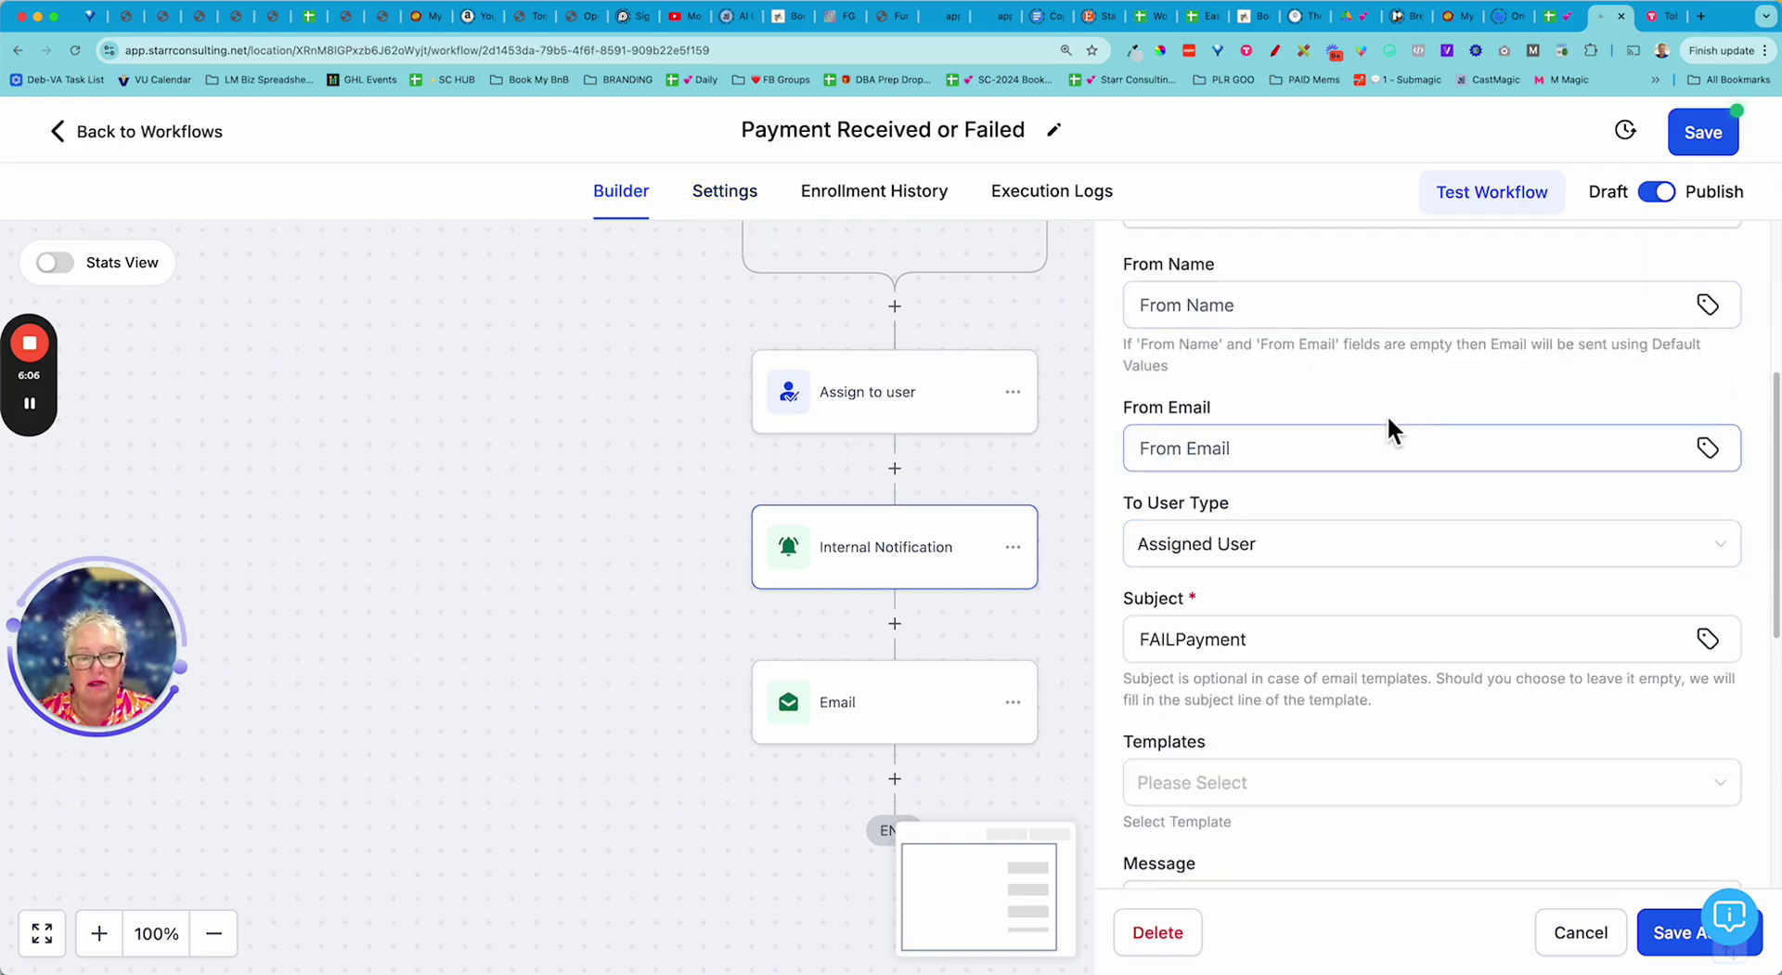
{"action": "scroll", "coordinate": [1389, 427], "scroll_direction": "down", "scroll_amount": 2}
{"action": "left_click", "coordinate": [1171, 513]}
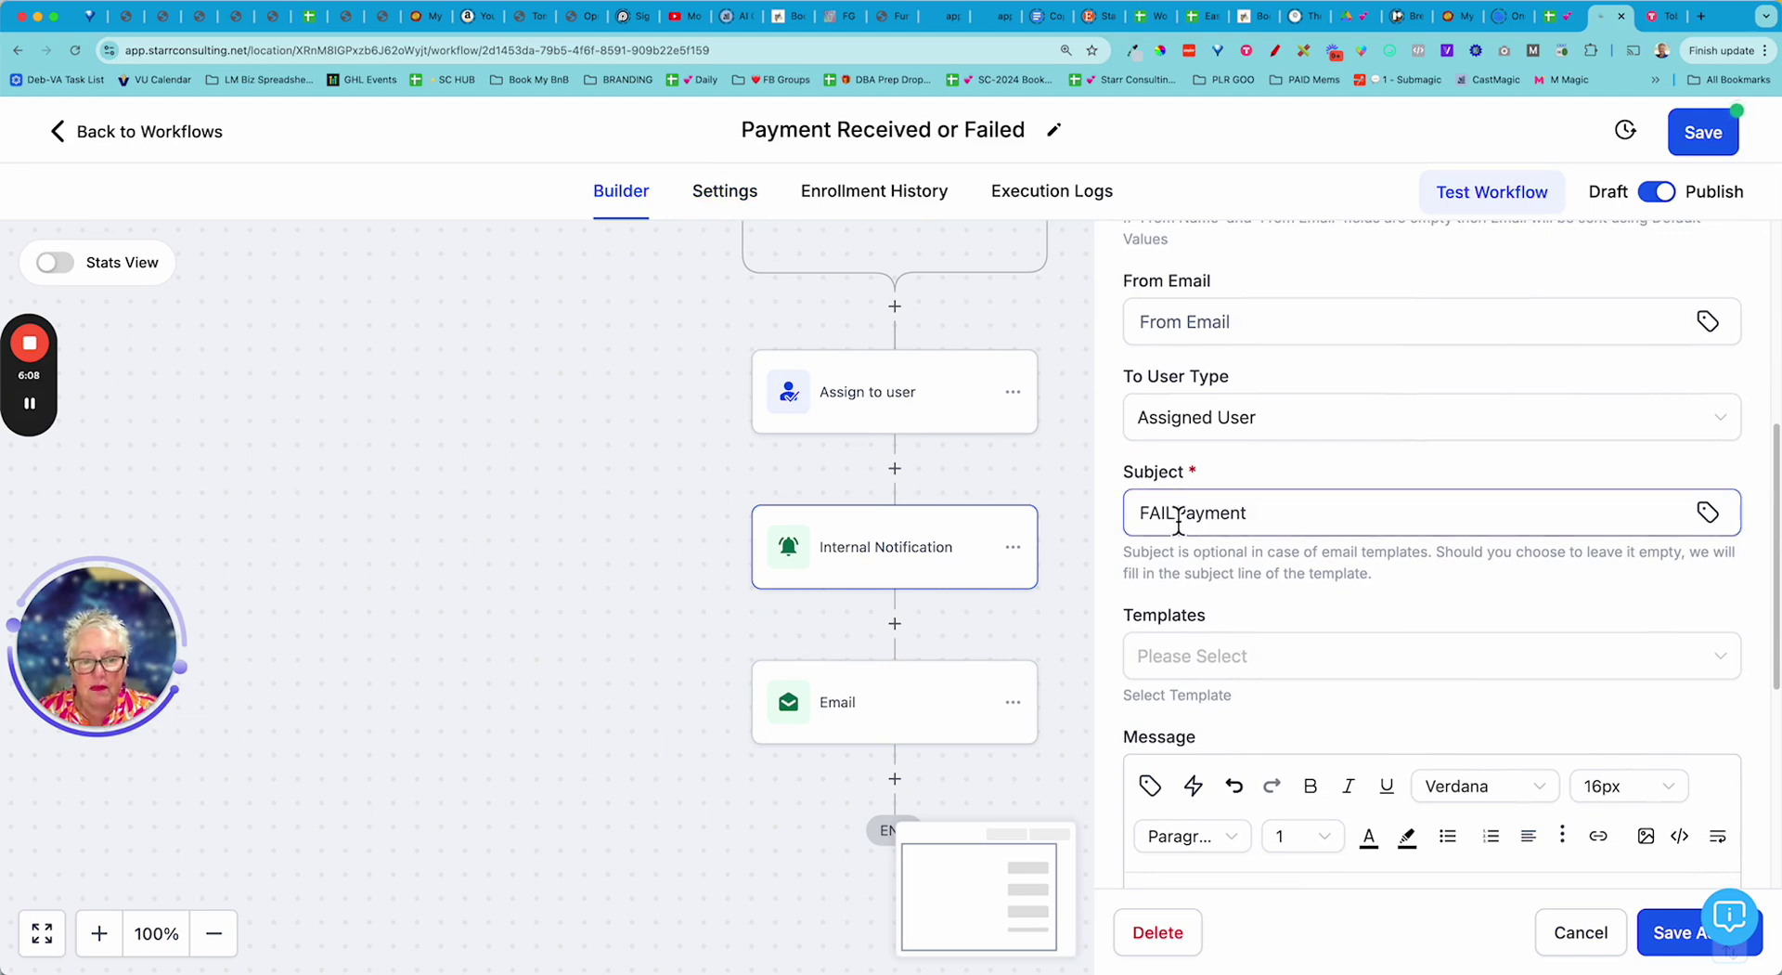
{"action": "type", "text": "ED"}
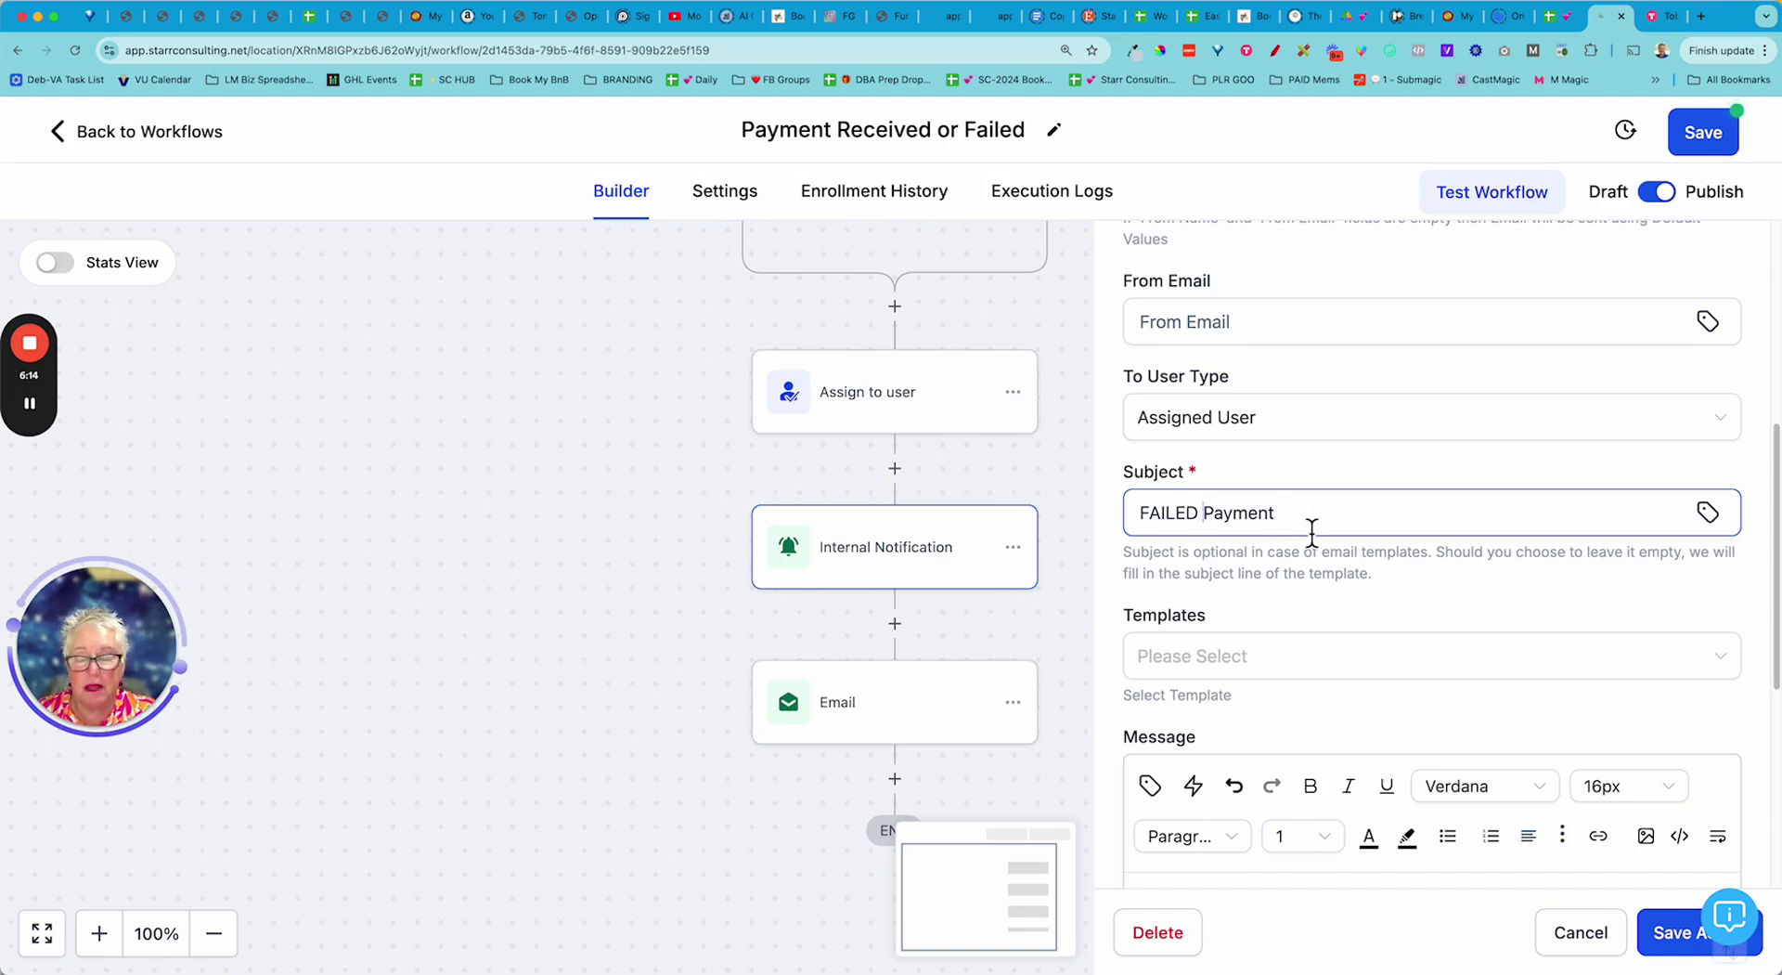
{"action": "scroll", "coordinate": [1311, 529], "scroll_direction": "down", "scroll_amount": 3}
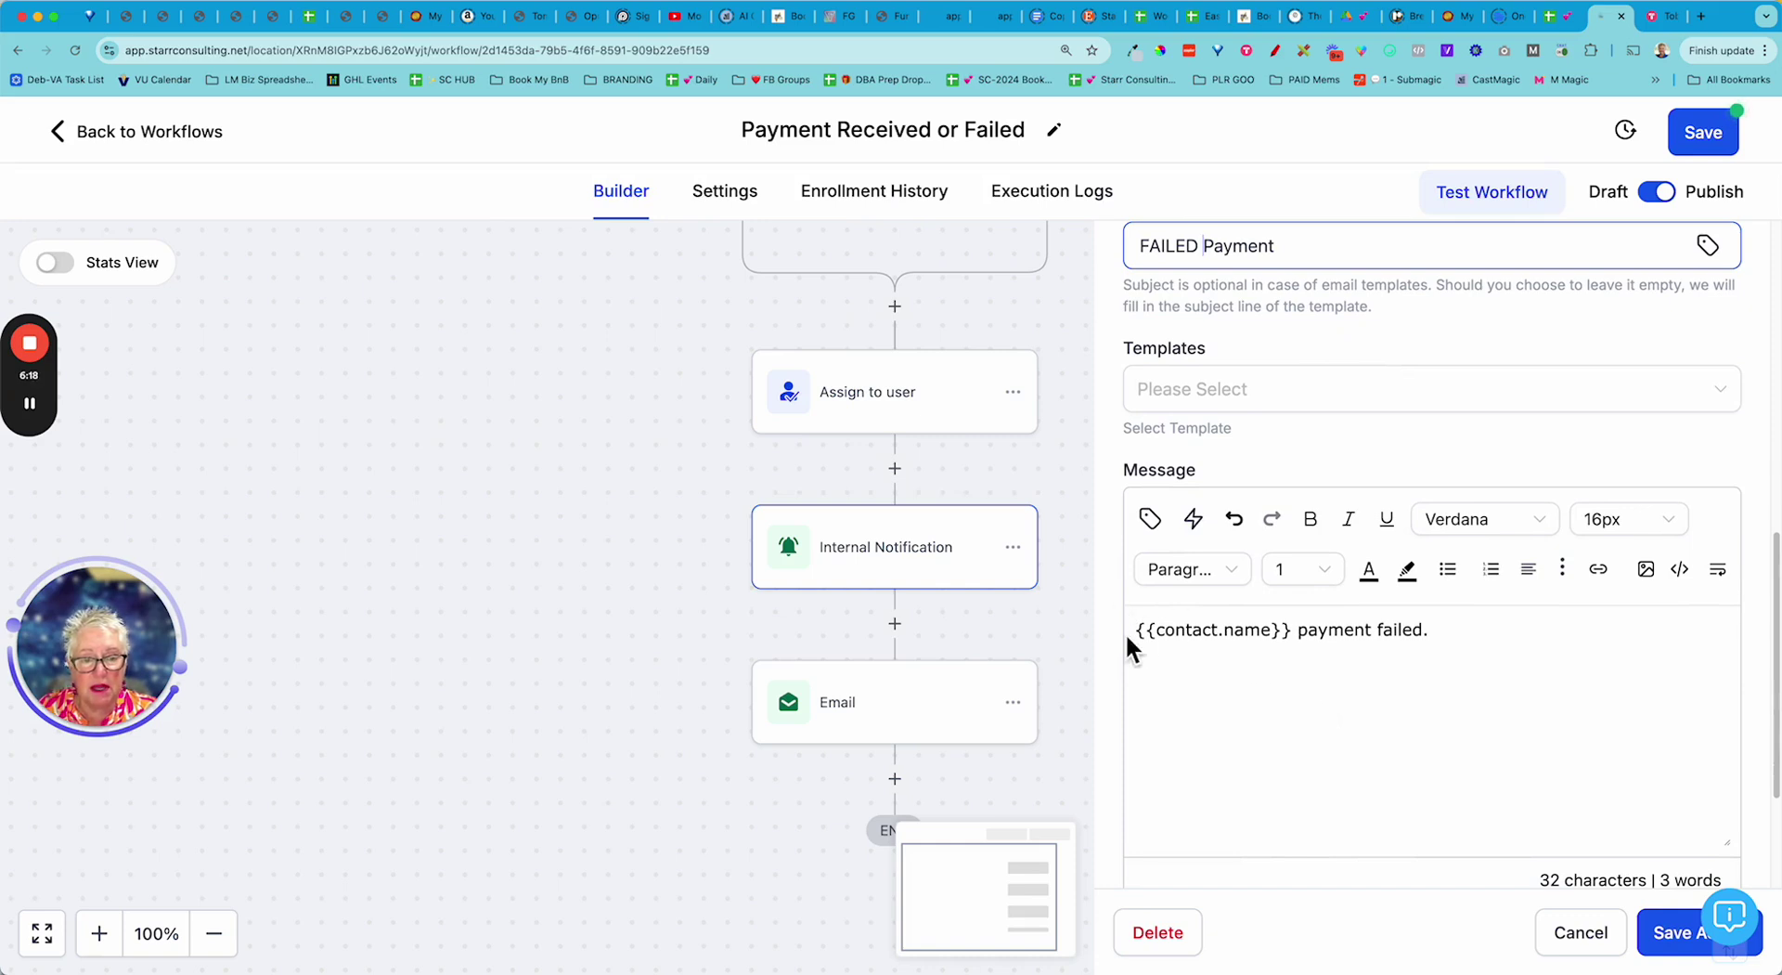
{"action": "left_click_drag", "start_coordinate": [1136, 631], "coordinate": [1300, 638]}
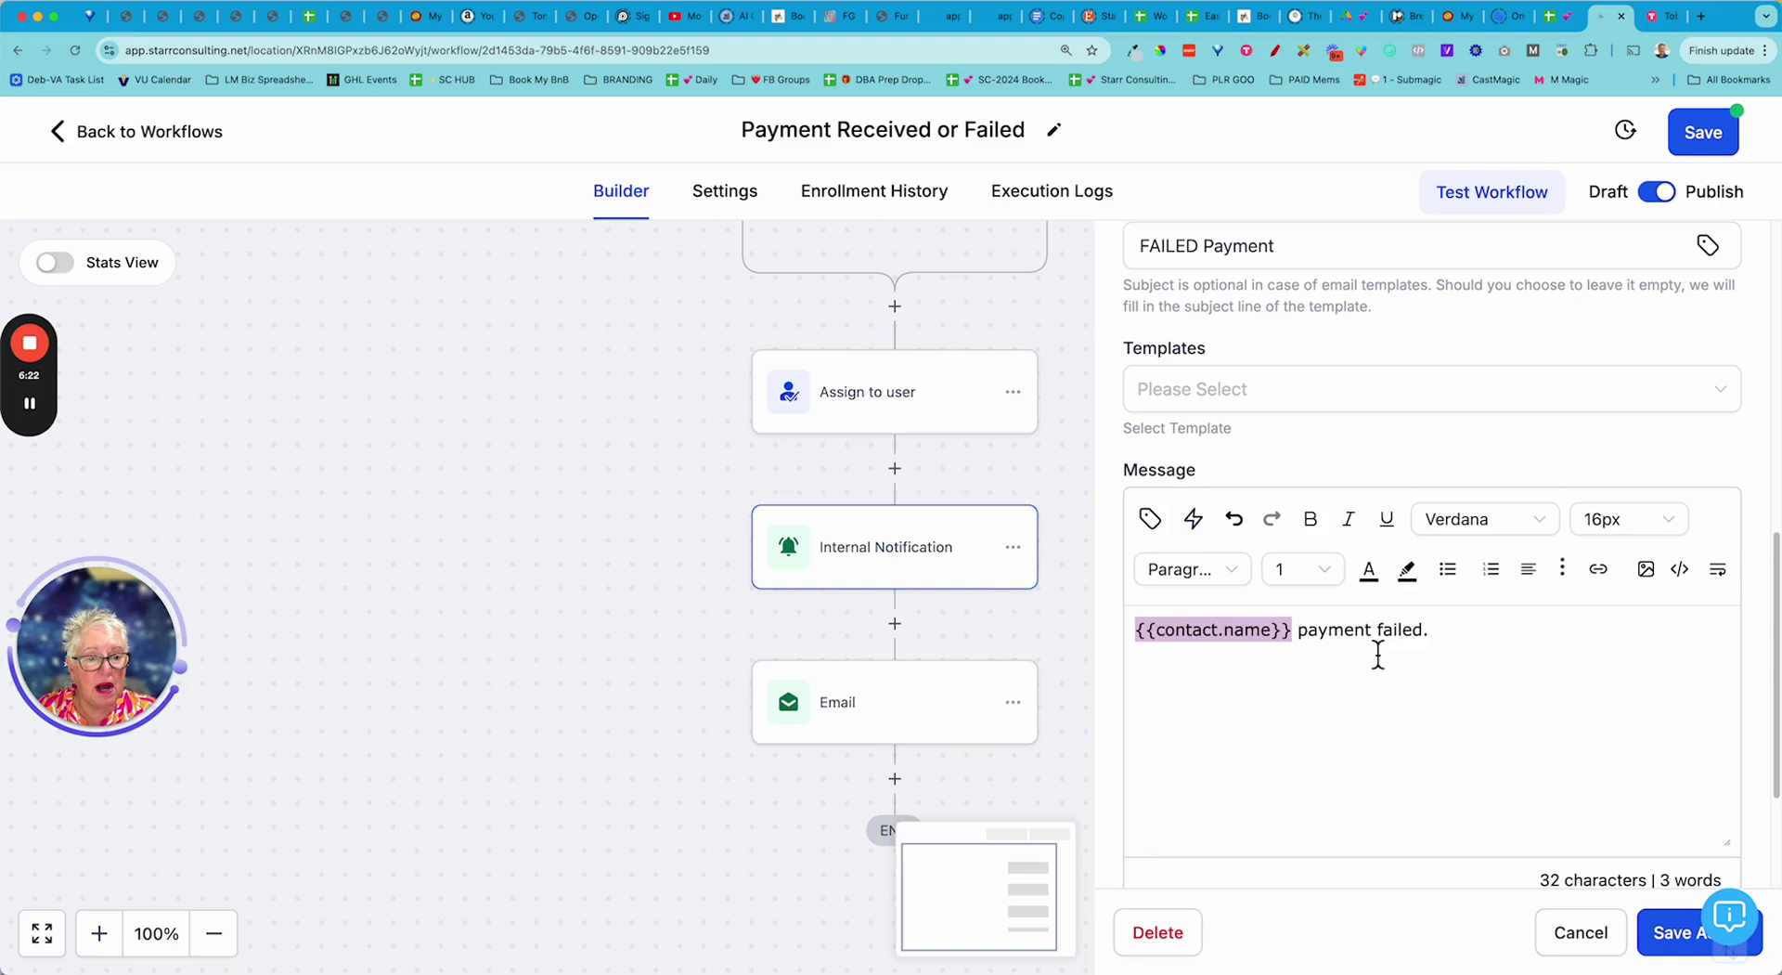
{"action": "left_click", "coordinate": [1437, 694]}
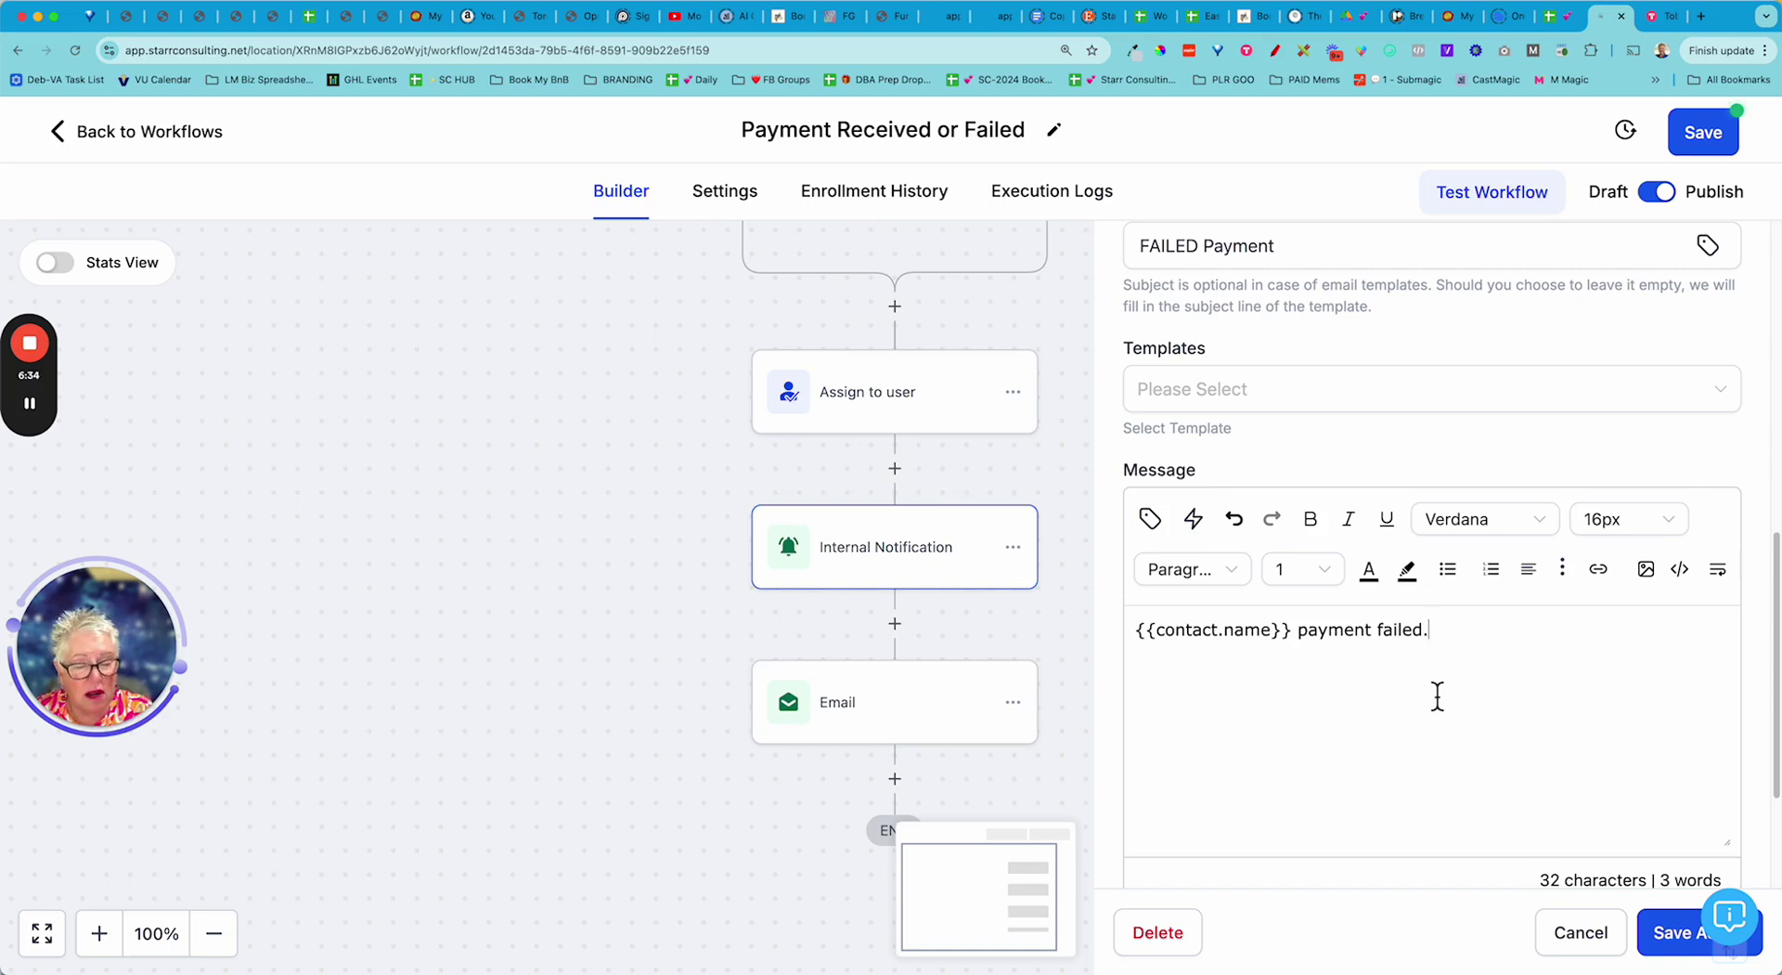
{"action": "left_click", "coordinate": [1668, 932]}
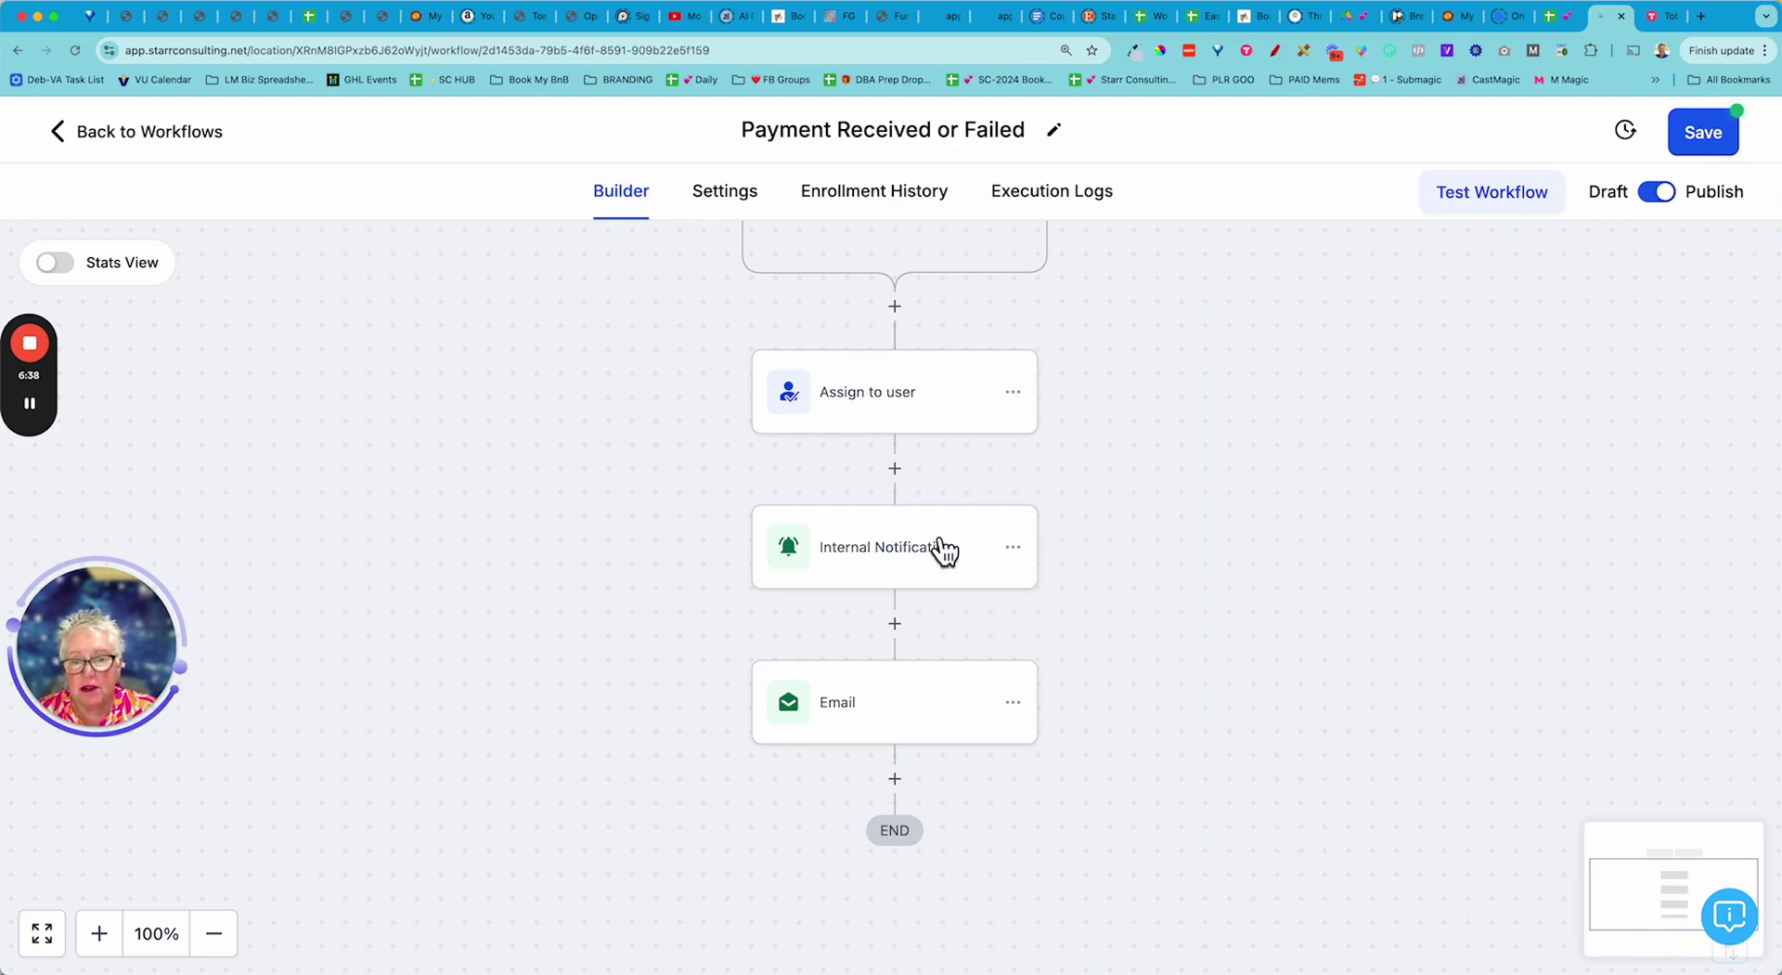
- Open the Email step and bold 'Missed Call Text Back service' in the message
{"action": "scroll", "coordinate": [669, 616], "scroll_direction": "up", "scroll_amount": 1}
{"action": "scroll", "coordinate": [668, 615], "scroll_direction": "down", "scroll_amount": 5}
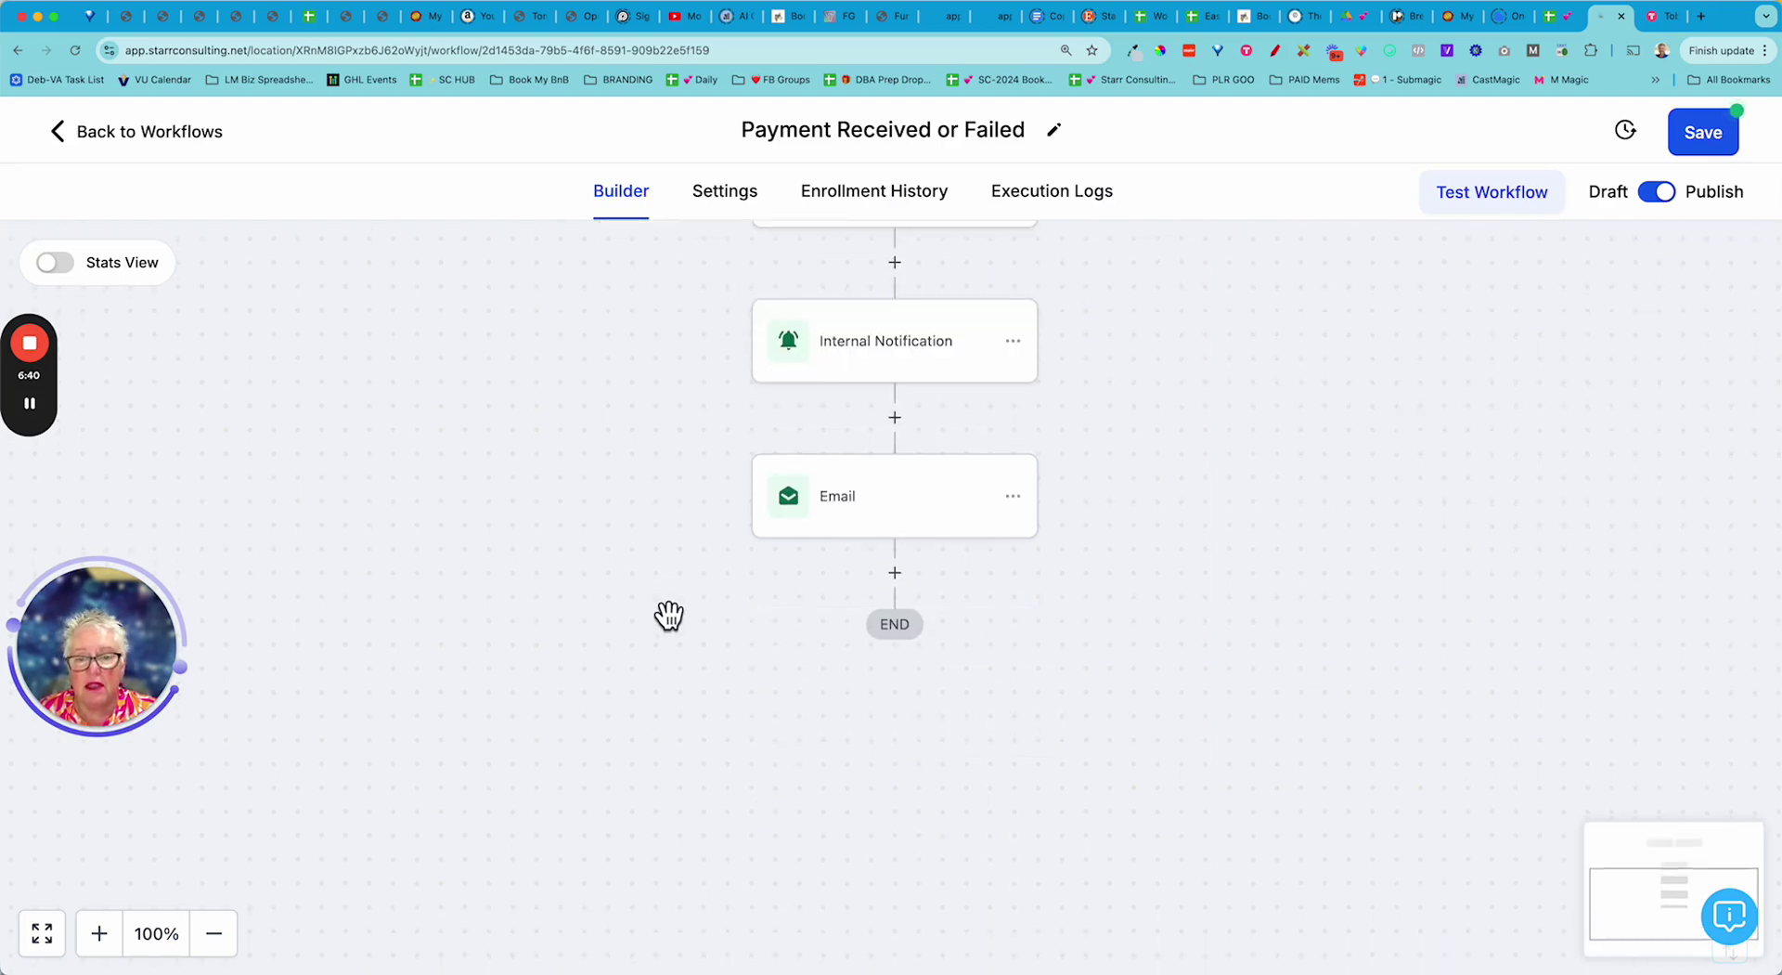
{"action": "left_click", "coordinate": [905, 368]}
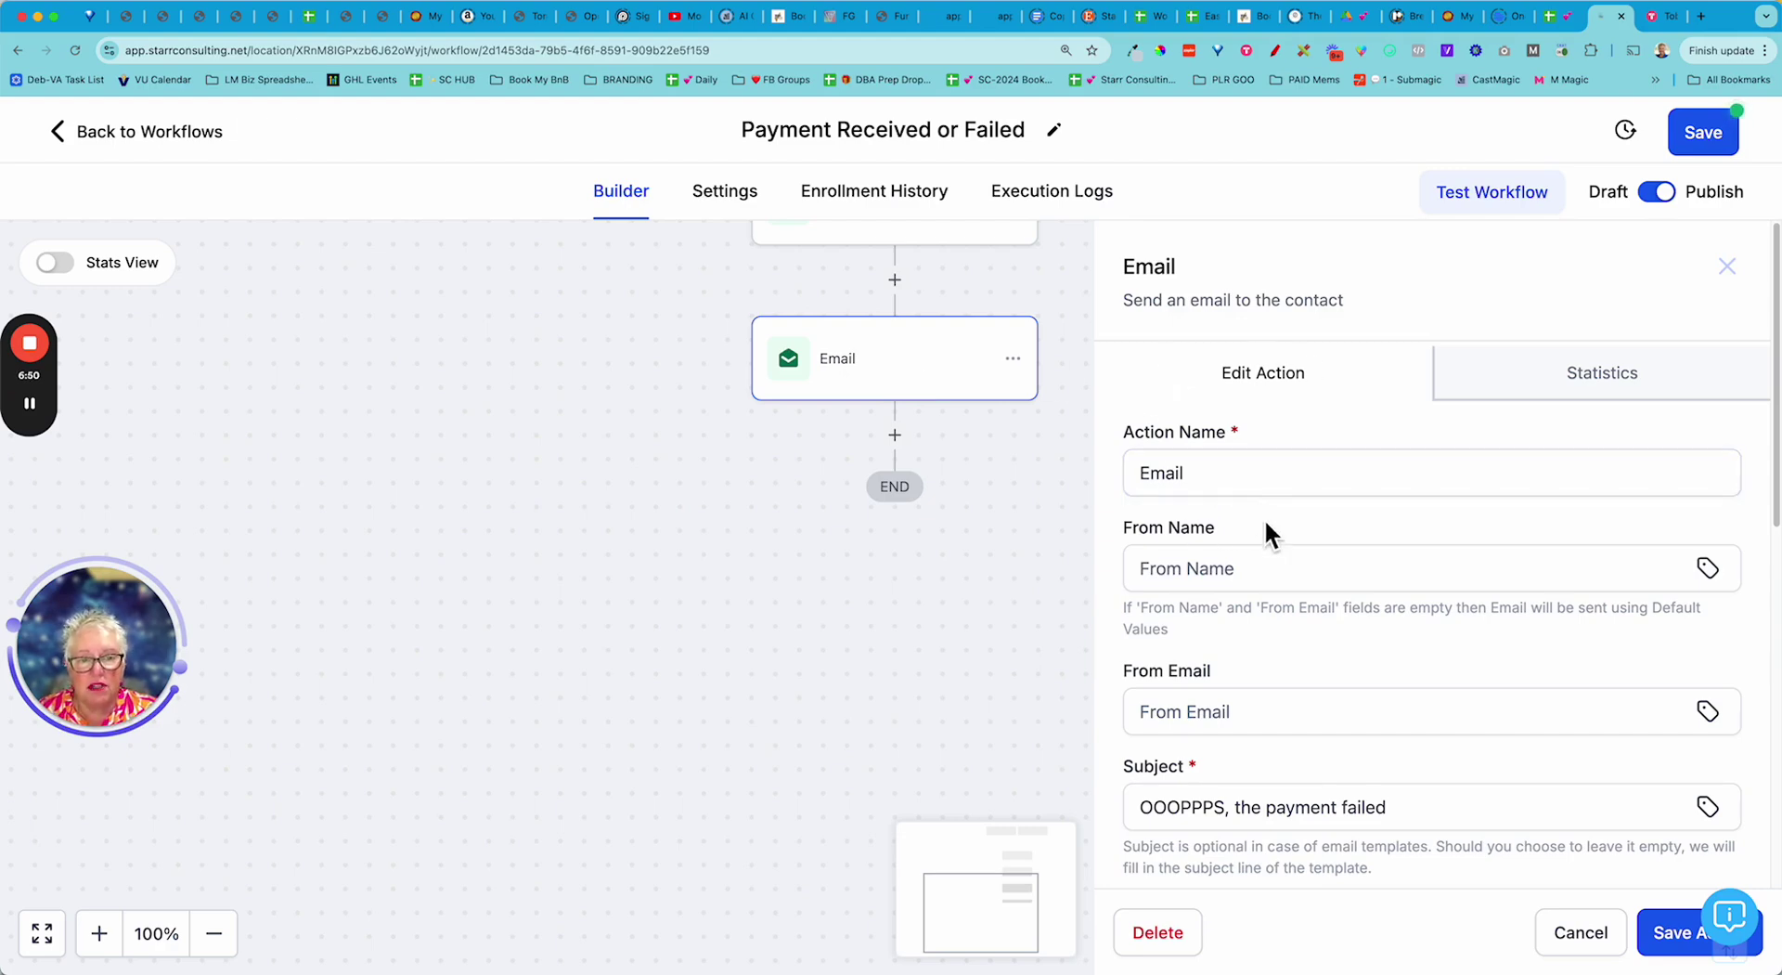
{"action": "scroll", "coordinate": [1236, 519], "scroll_direction": "down", "scroll_amount": 3}
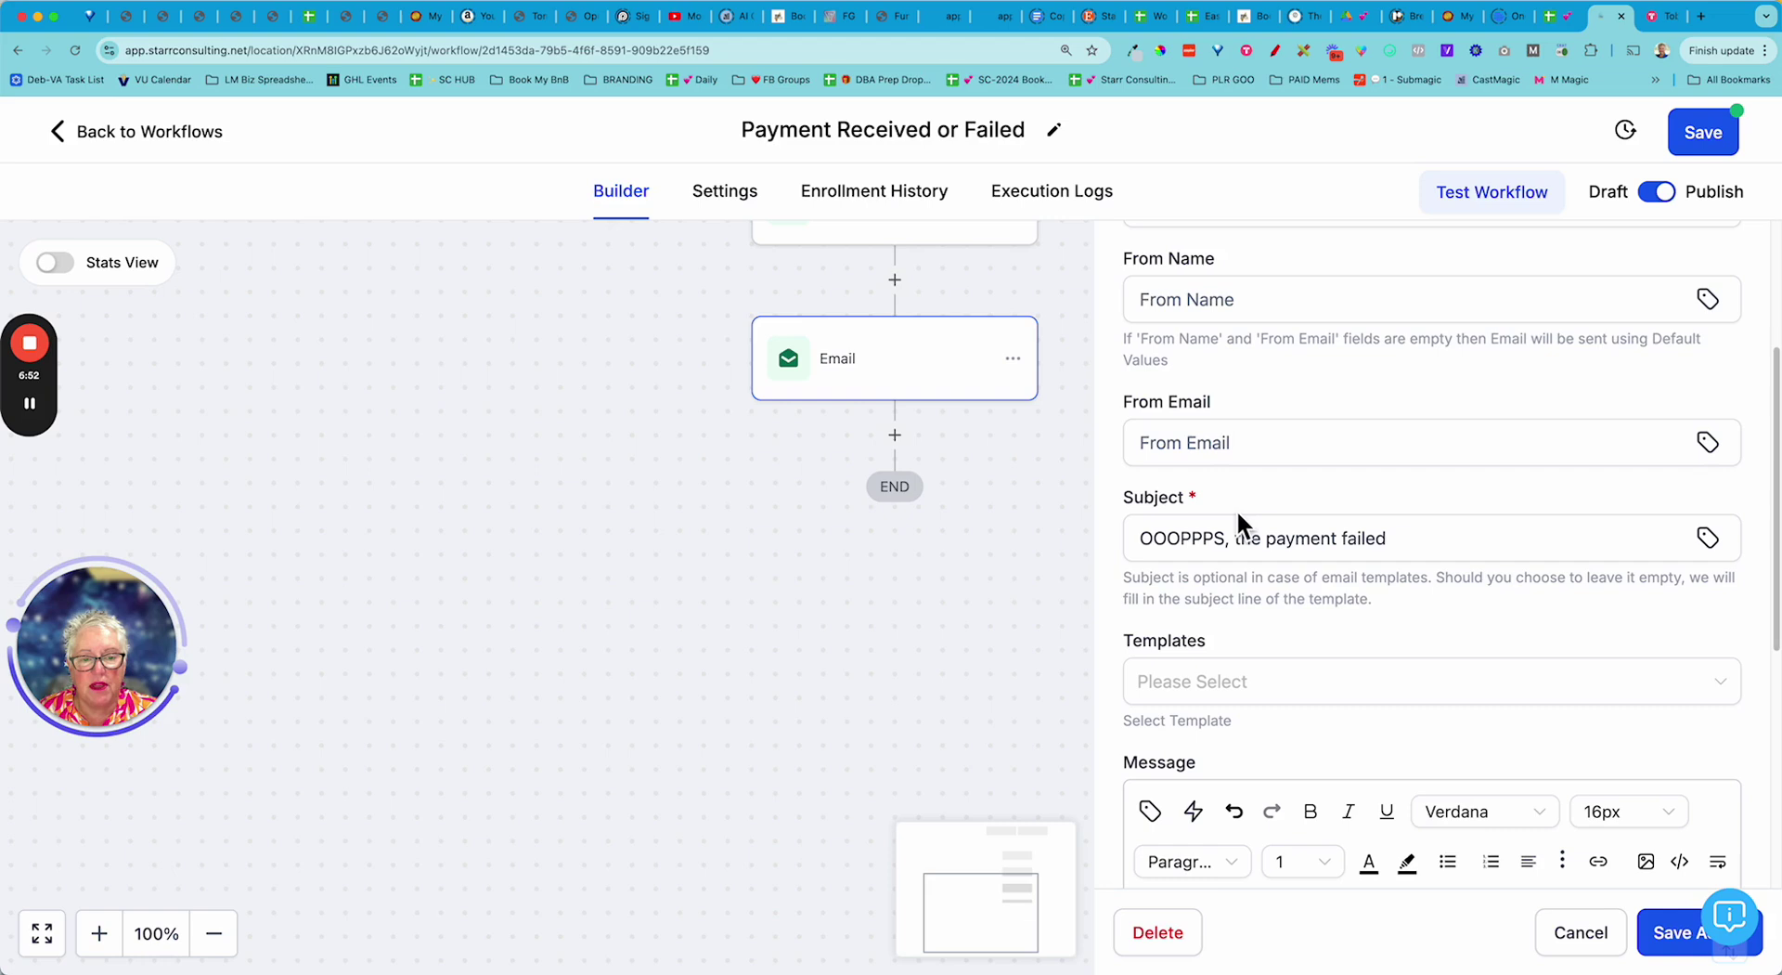
{"action": "scroll", "coordinate": [1231, 538], "scroll_direction": "down", "scroll_amount": 1}
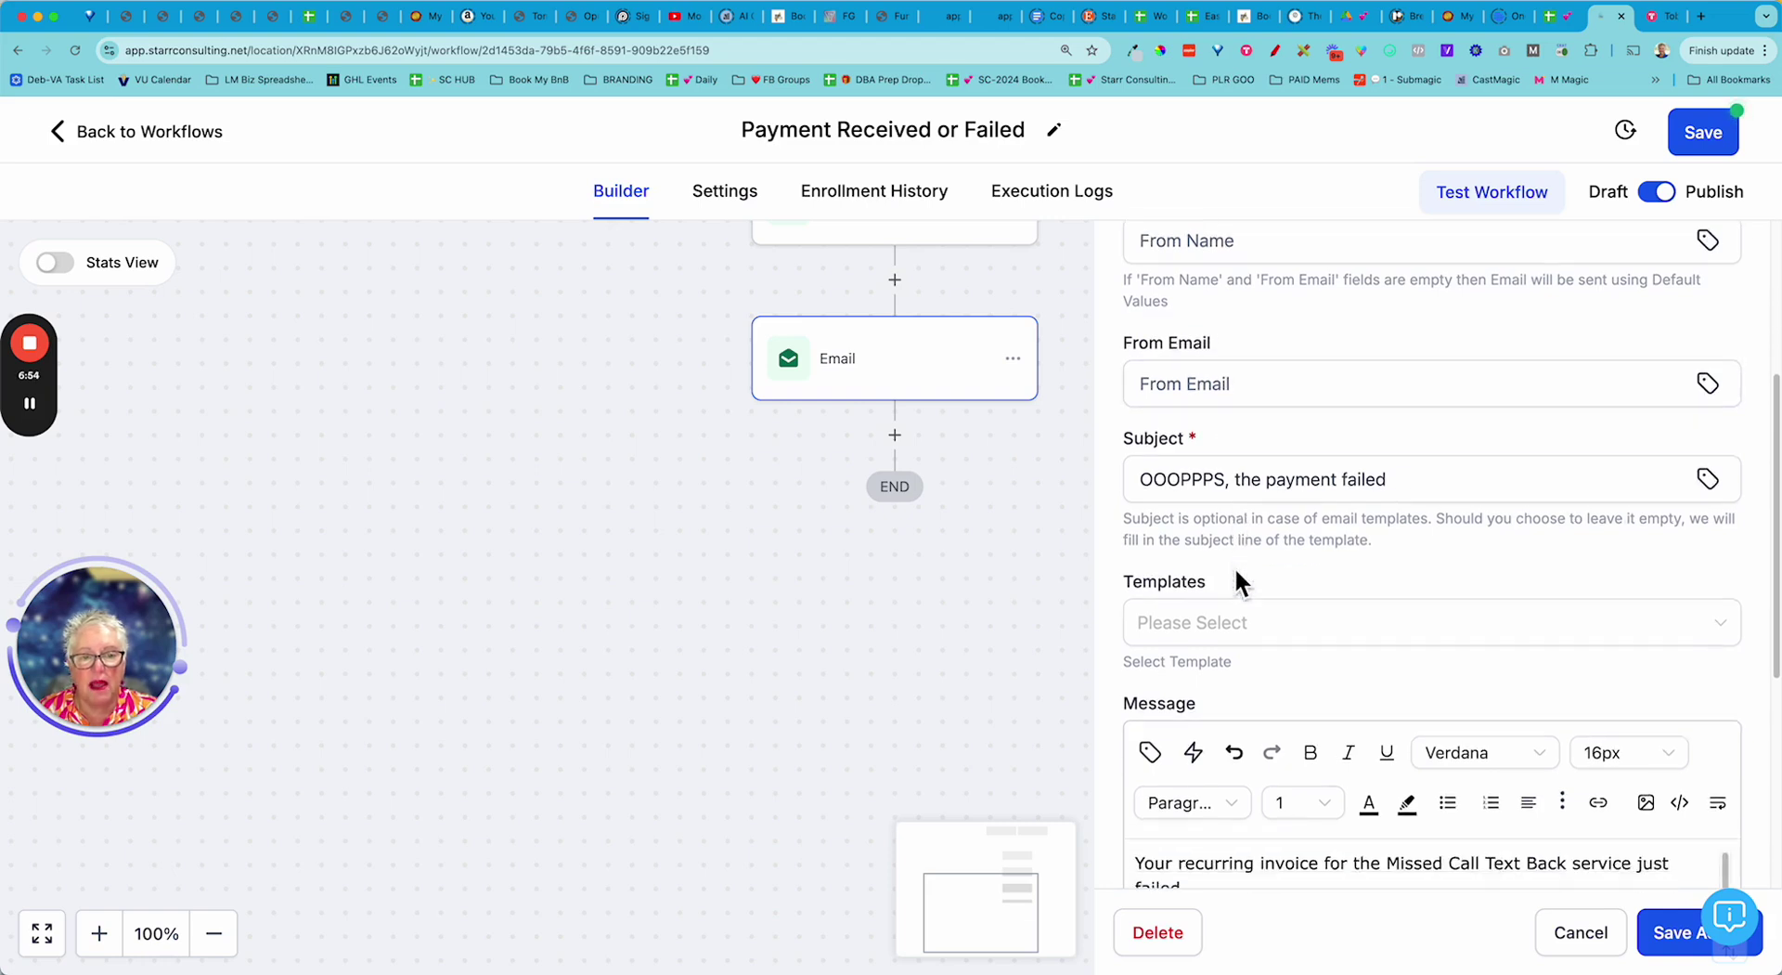
{"action": "scroll", "coordinate": [1235, 571], "scroll_direction": "down", "scroll_amount": 1}
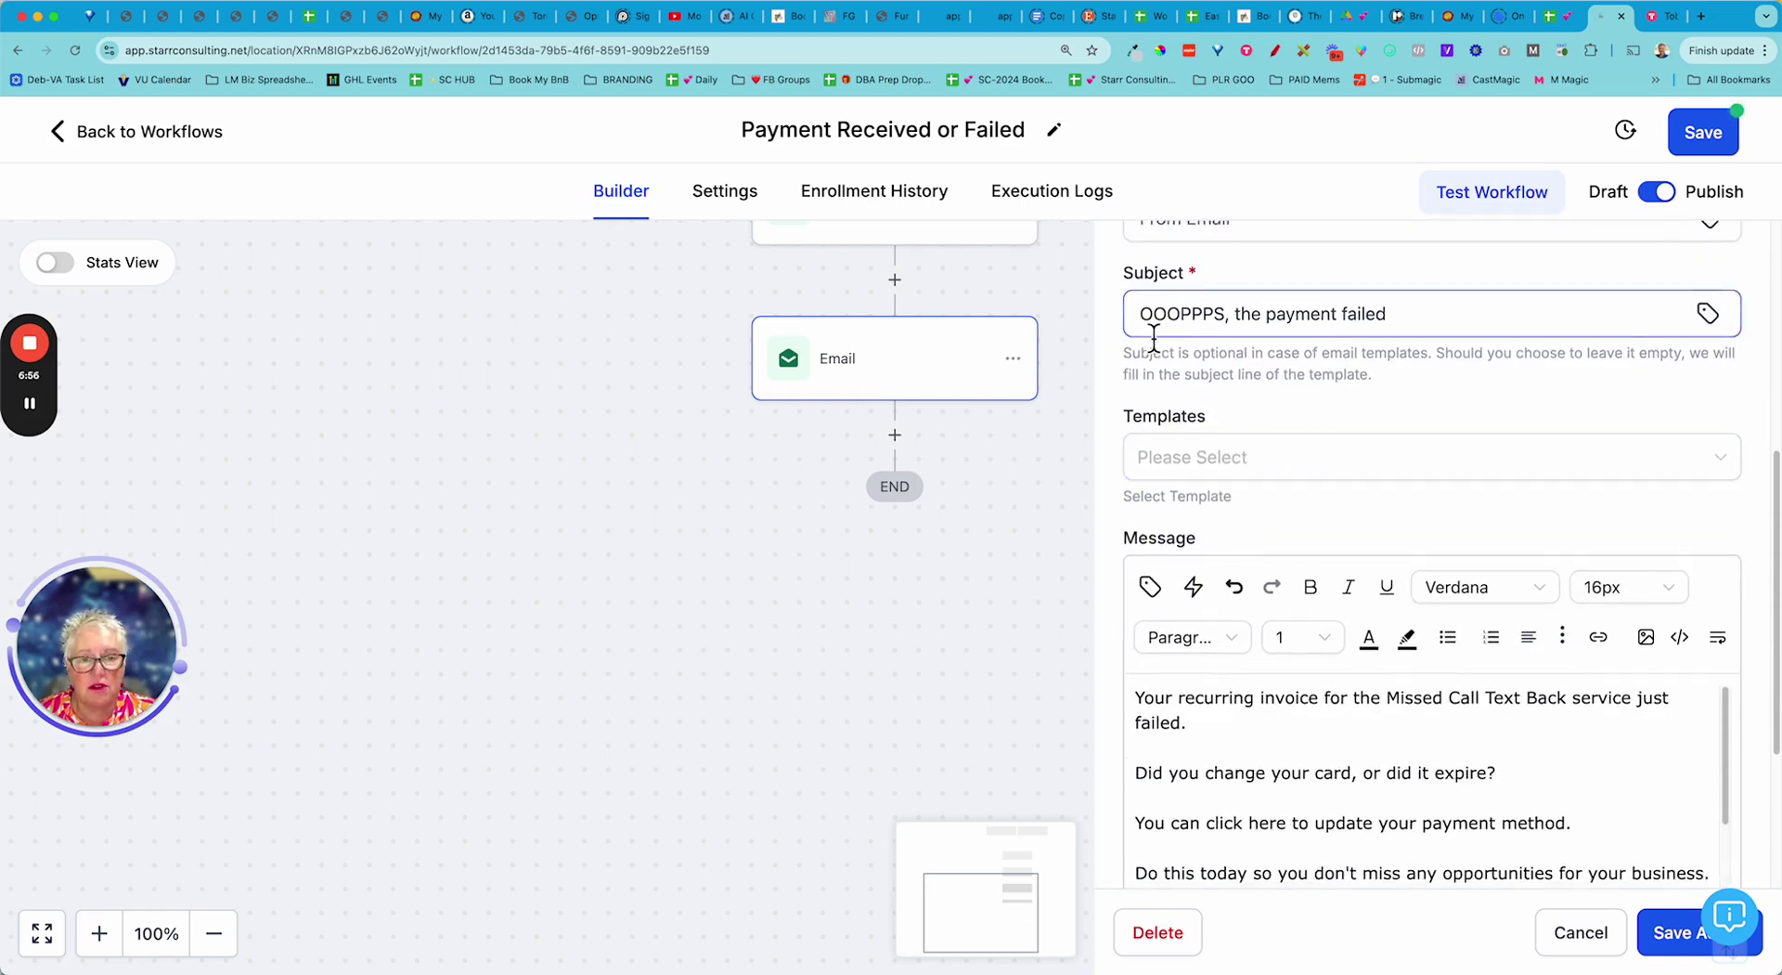
{"action": "scroll", "coordinate": [1333, 413], "scroll_direction": "down", "scroll_amount": 3}
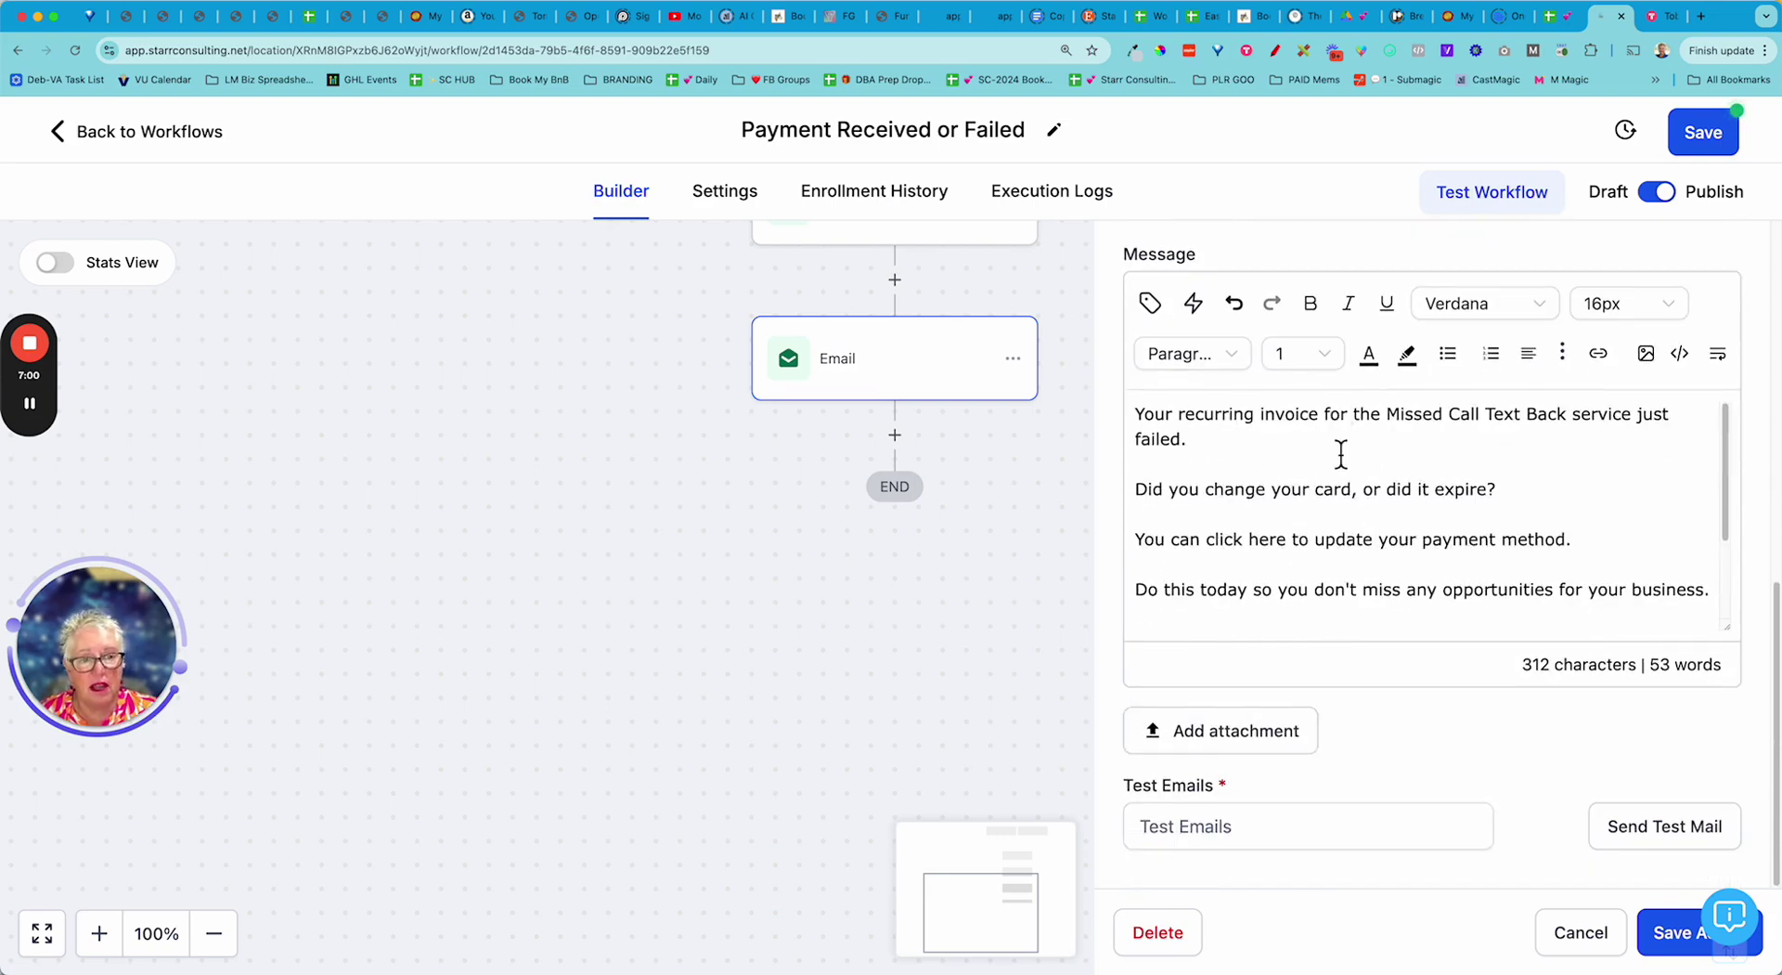
{"action": "left_click_drag", "start_coordinate": [1387, 418], "coordinate": [1634, 425]}
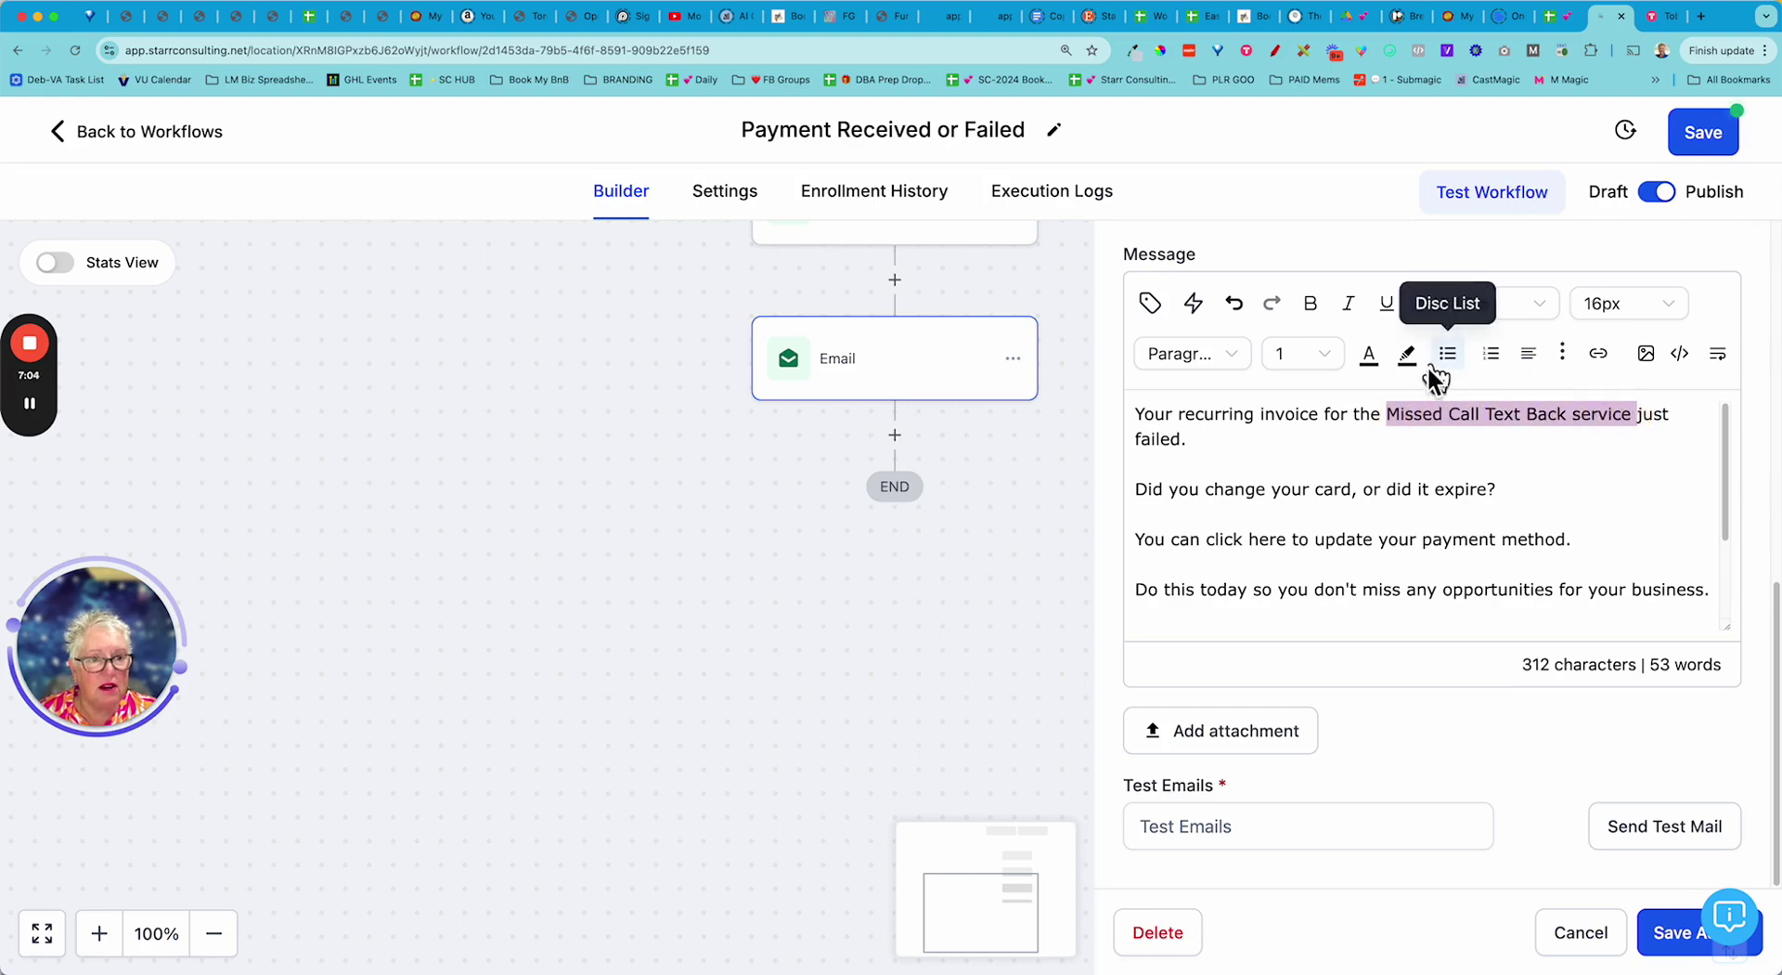
{"action": "left_click", "coordinate": [1310, 304]}
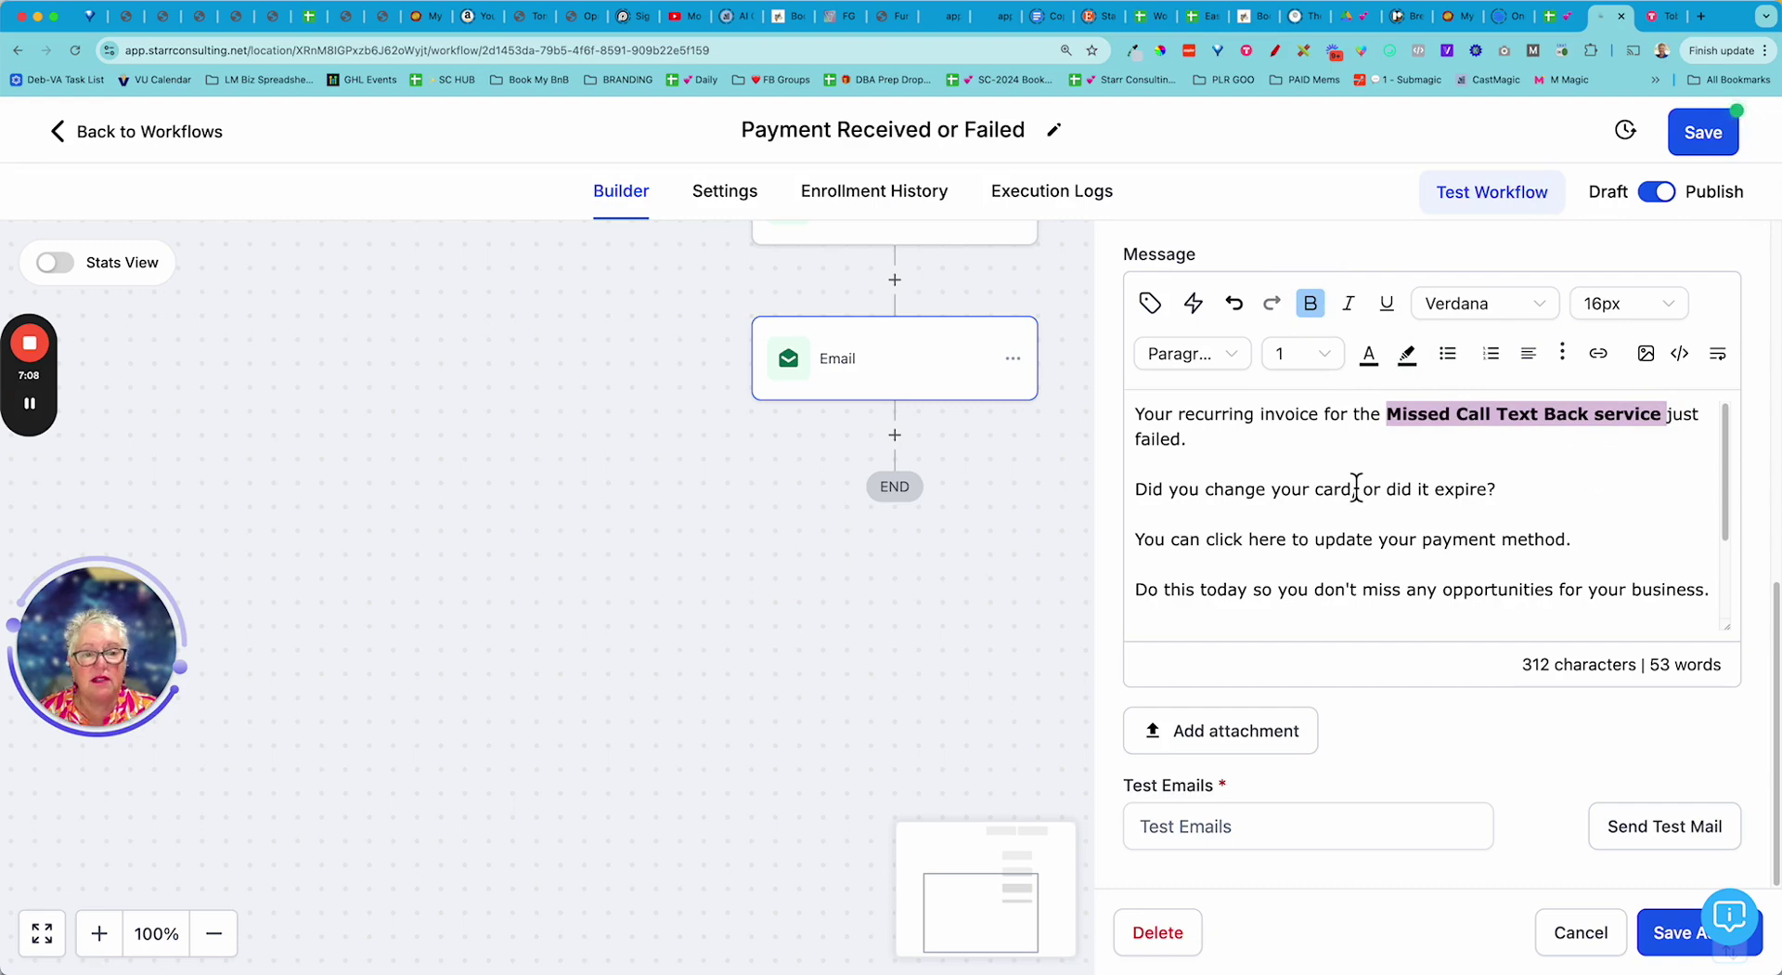
- Select the line 'You can click here to update your payment method.' in the message
{"action": "scroll", "coordinate": [1566, 525], "scroll_direction": "down", "scroll_amount": 2}
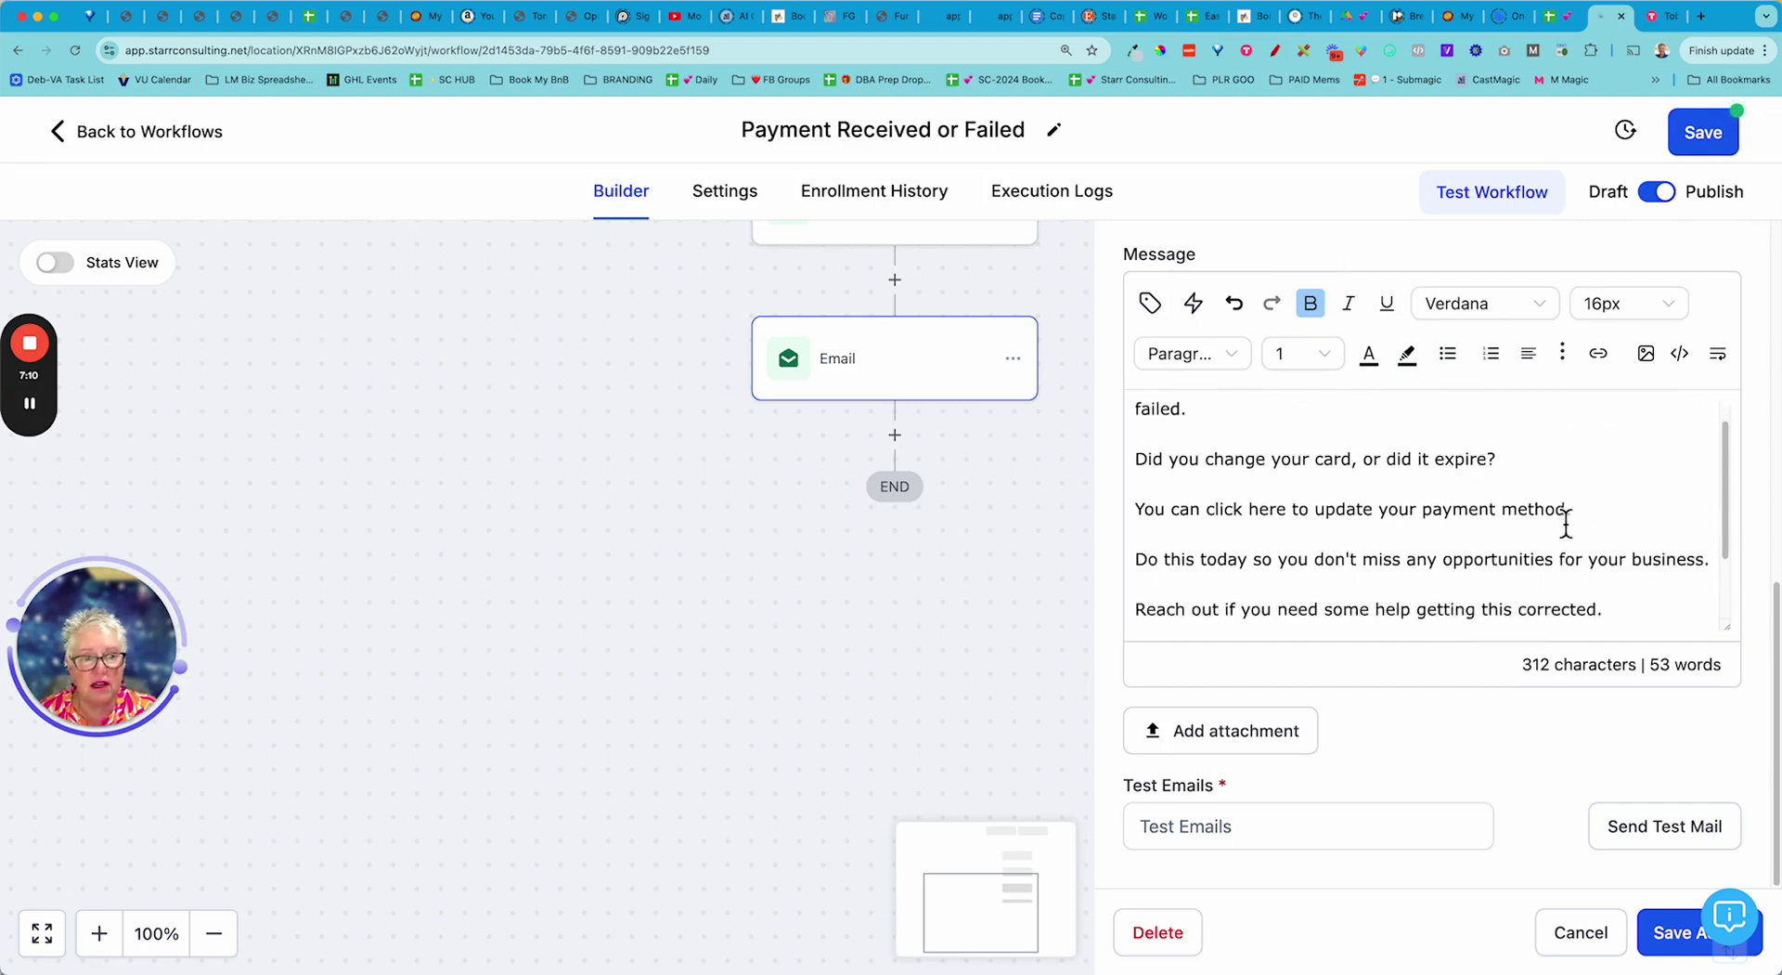
{"action": "scroll", "coordinate": [1566, 524], "scroll_direction": "down", "scroll_amount": 1}
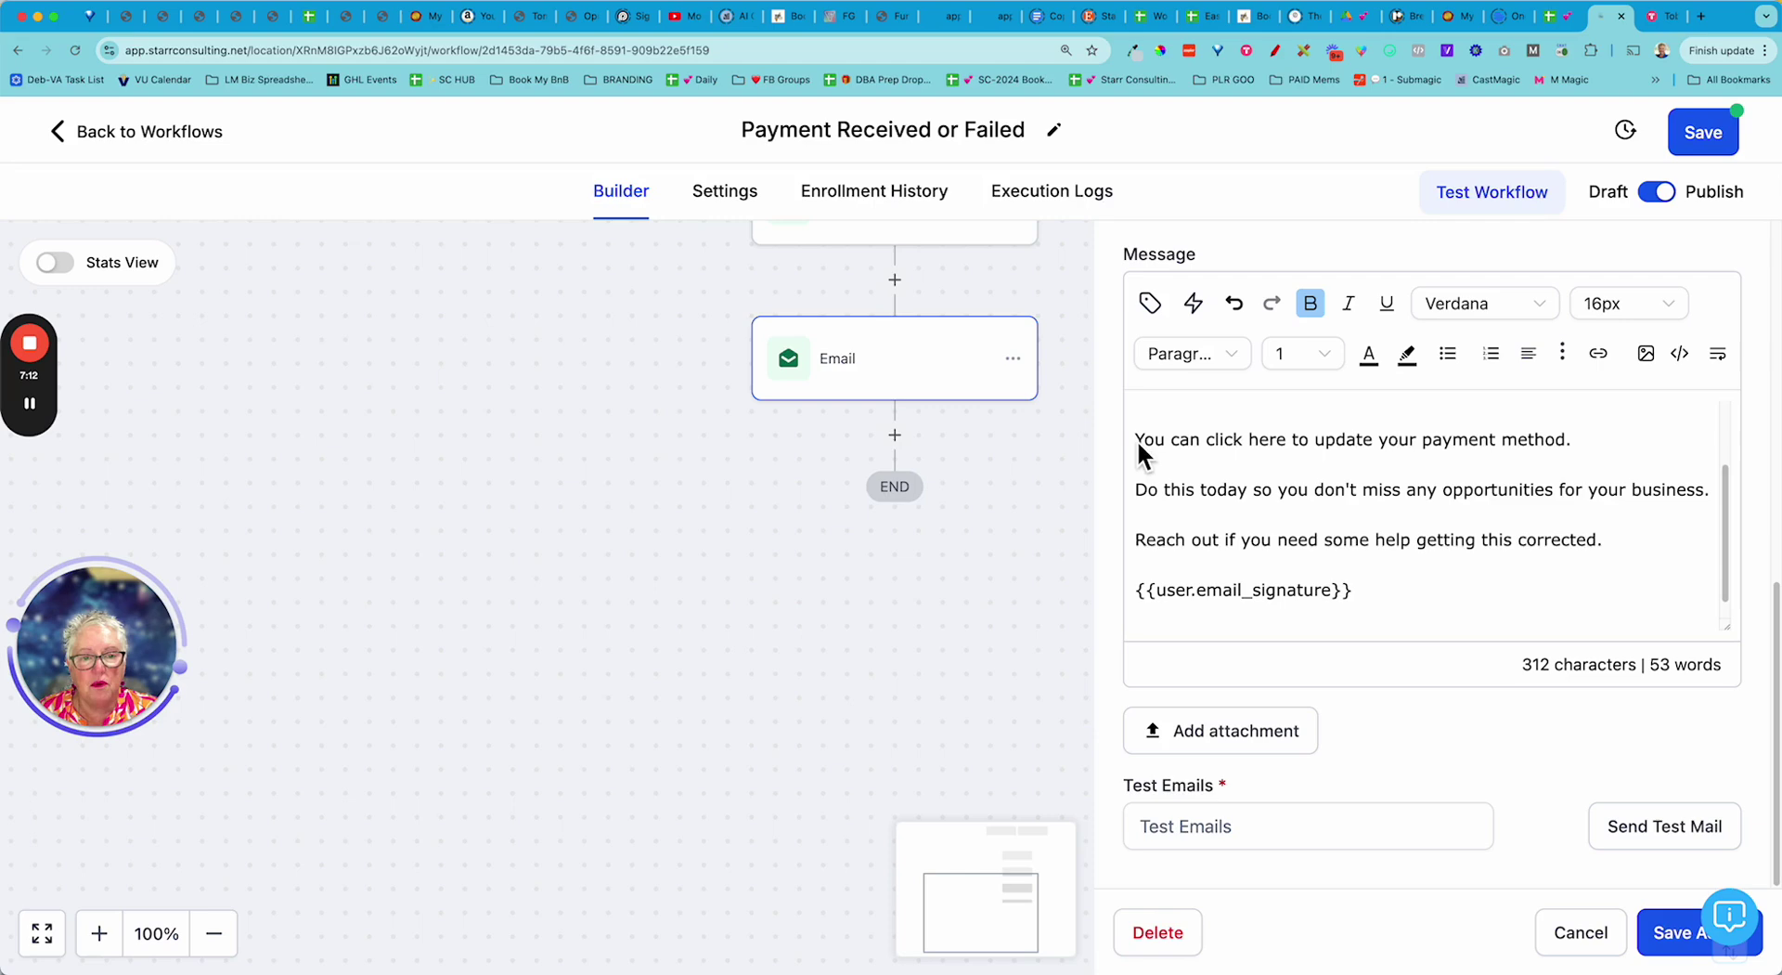
{"action": "left_click_drag", "start_coordinate": [1142, 446], "coordinate": [1623, 450]}
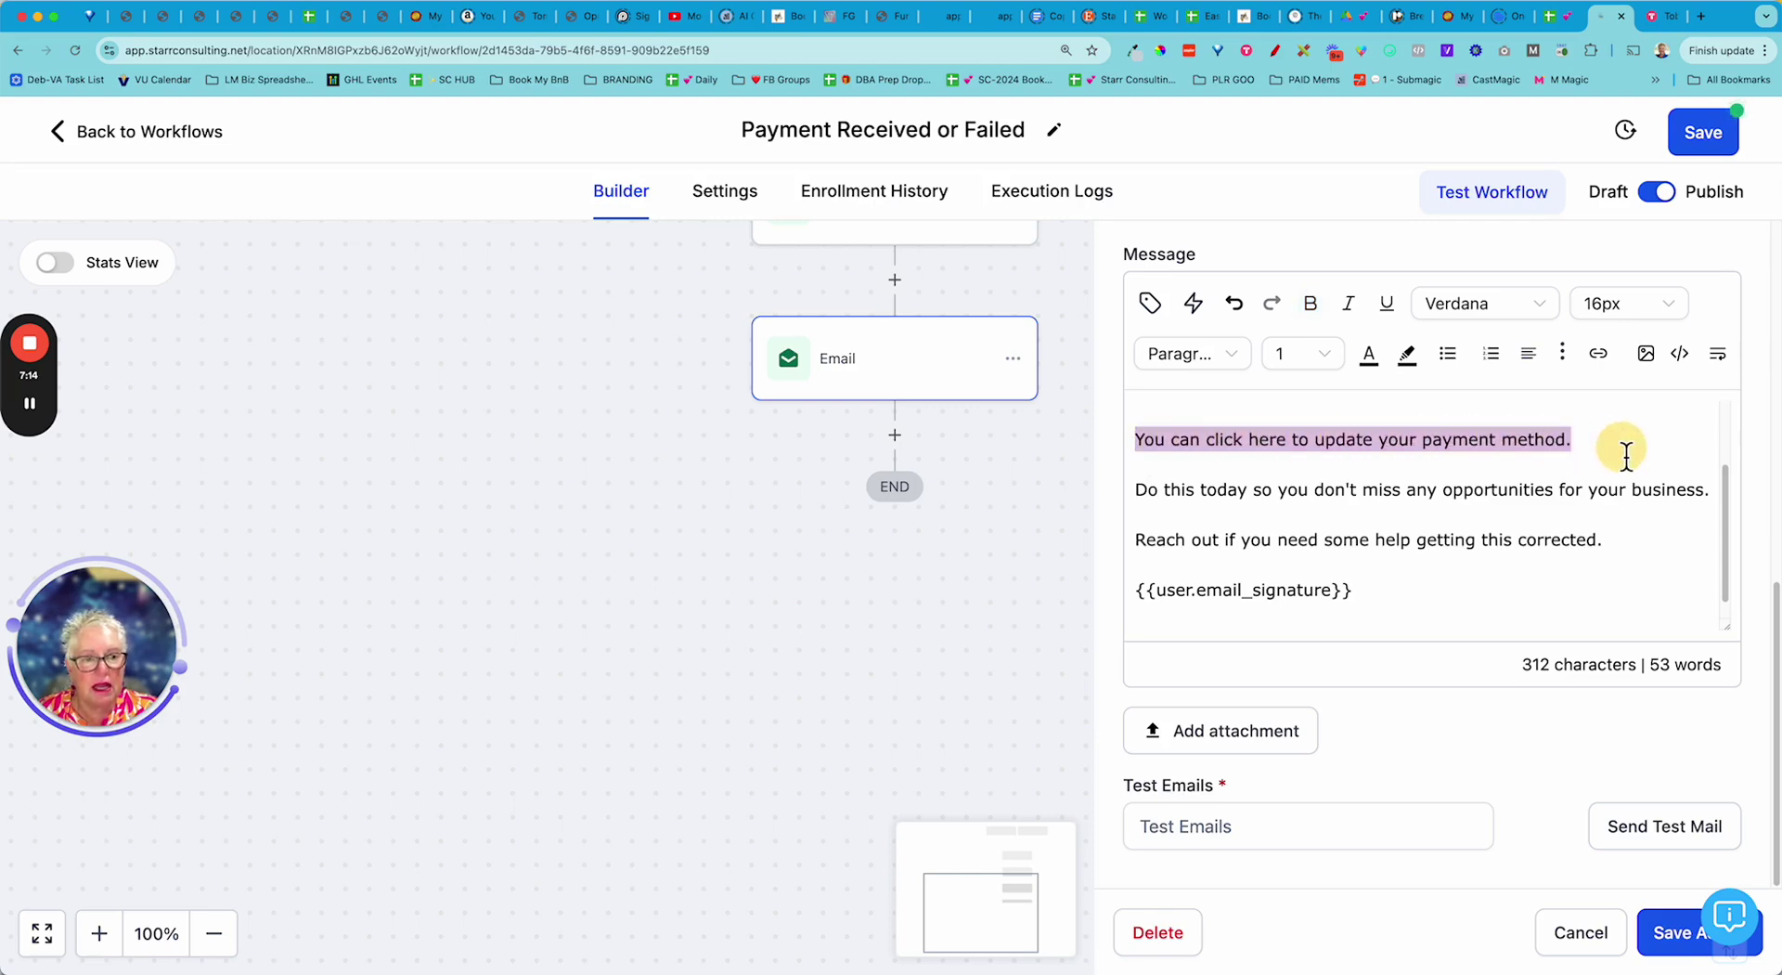
- Apply bold to the selected payment-method line in the email message
{"action": "left_click", "coordinate": [1310, 310]}
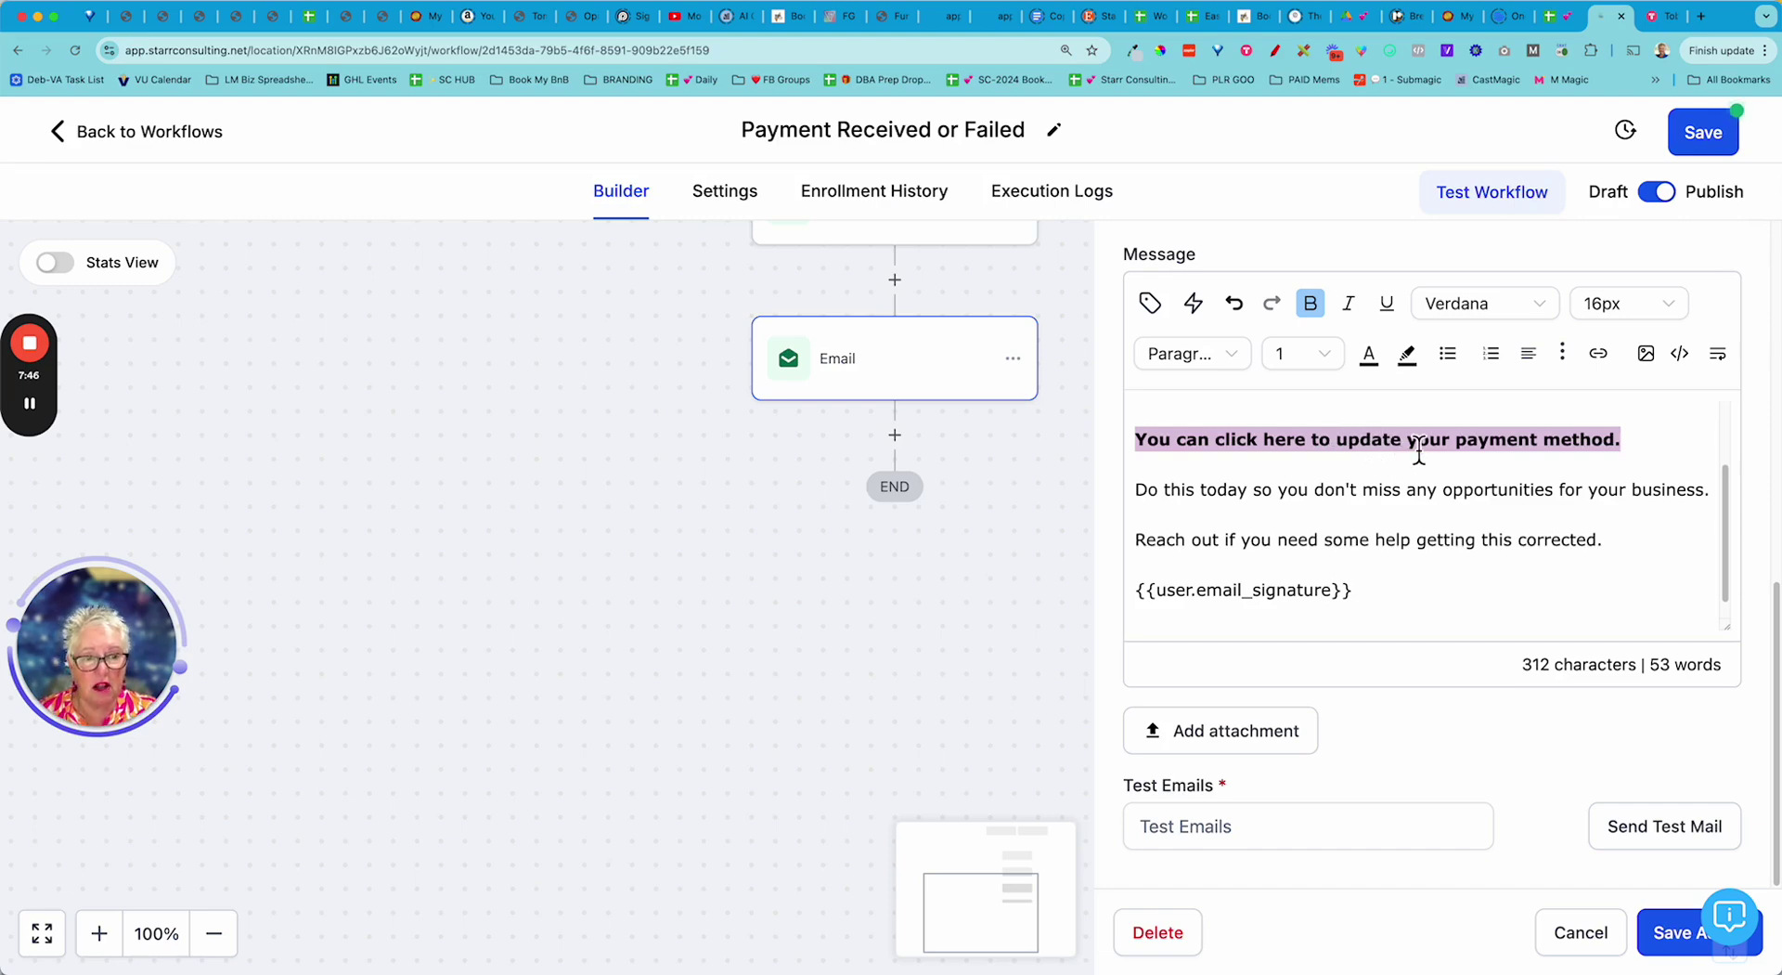
{"action": "left_click_drag", "start_coordinate": [1179, 507], "coordinate": [1688, 489]}
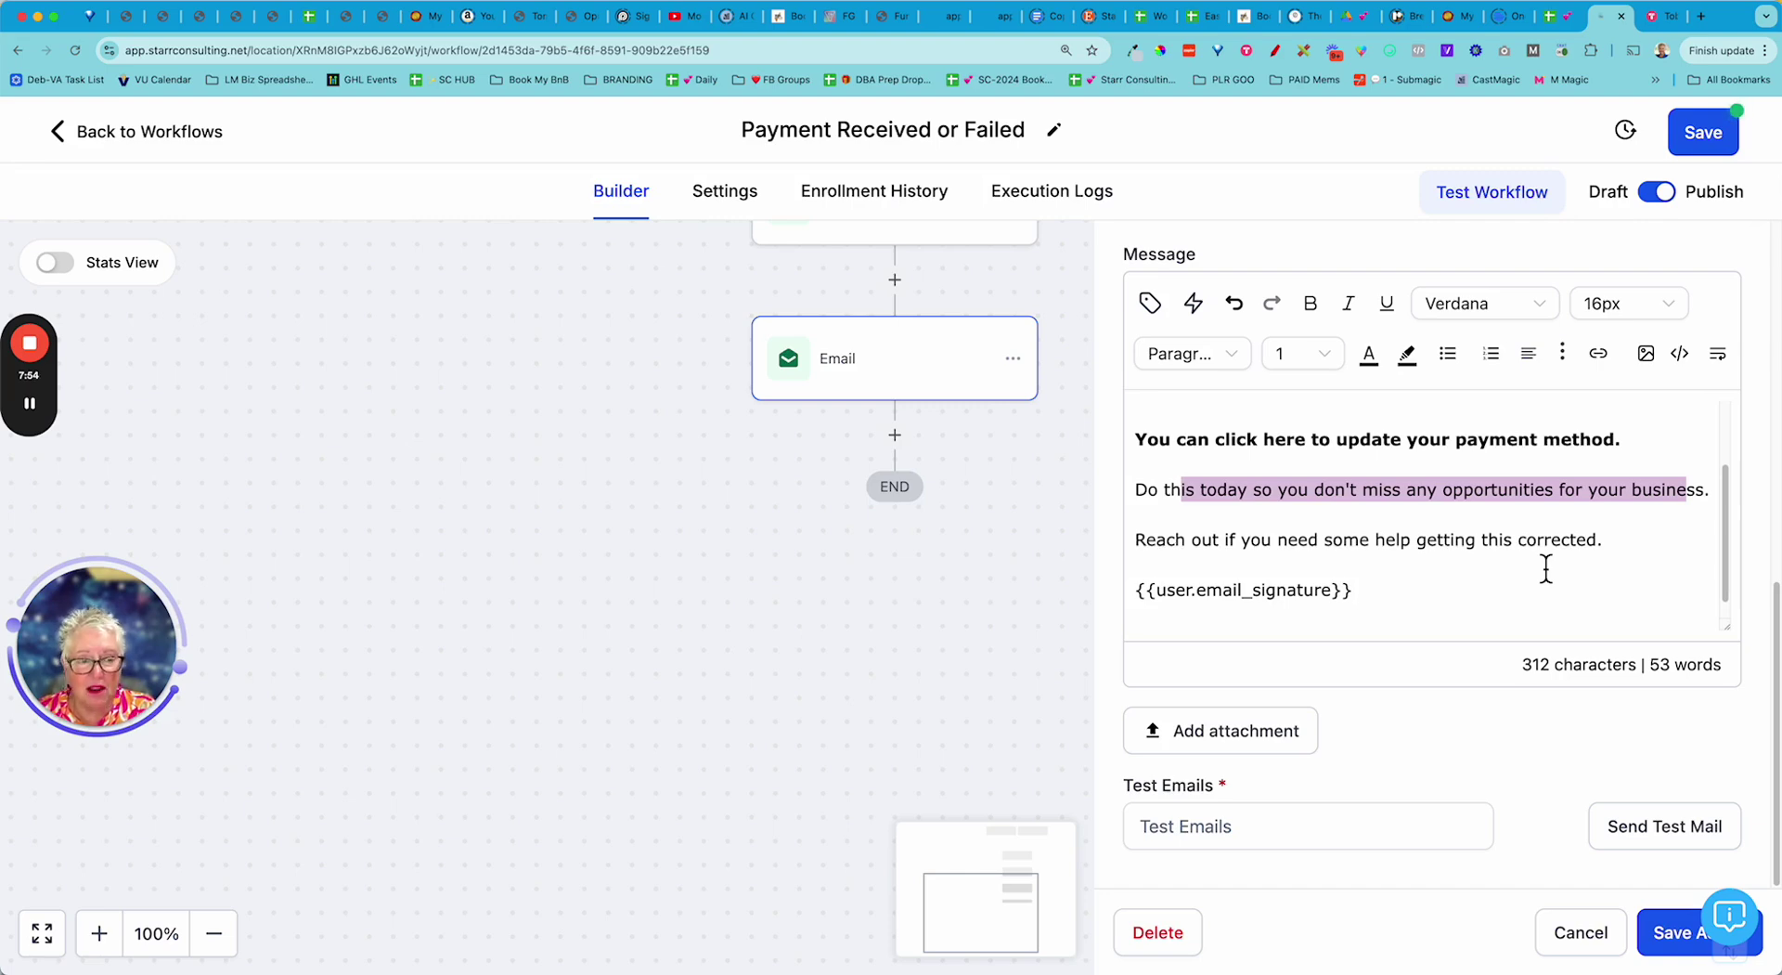
{"action": "left_click_drag", "start_coordinate": [1194, 540], "coordinate": [1623, 539]}
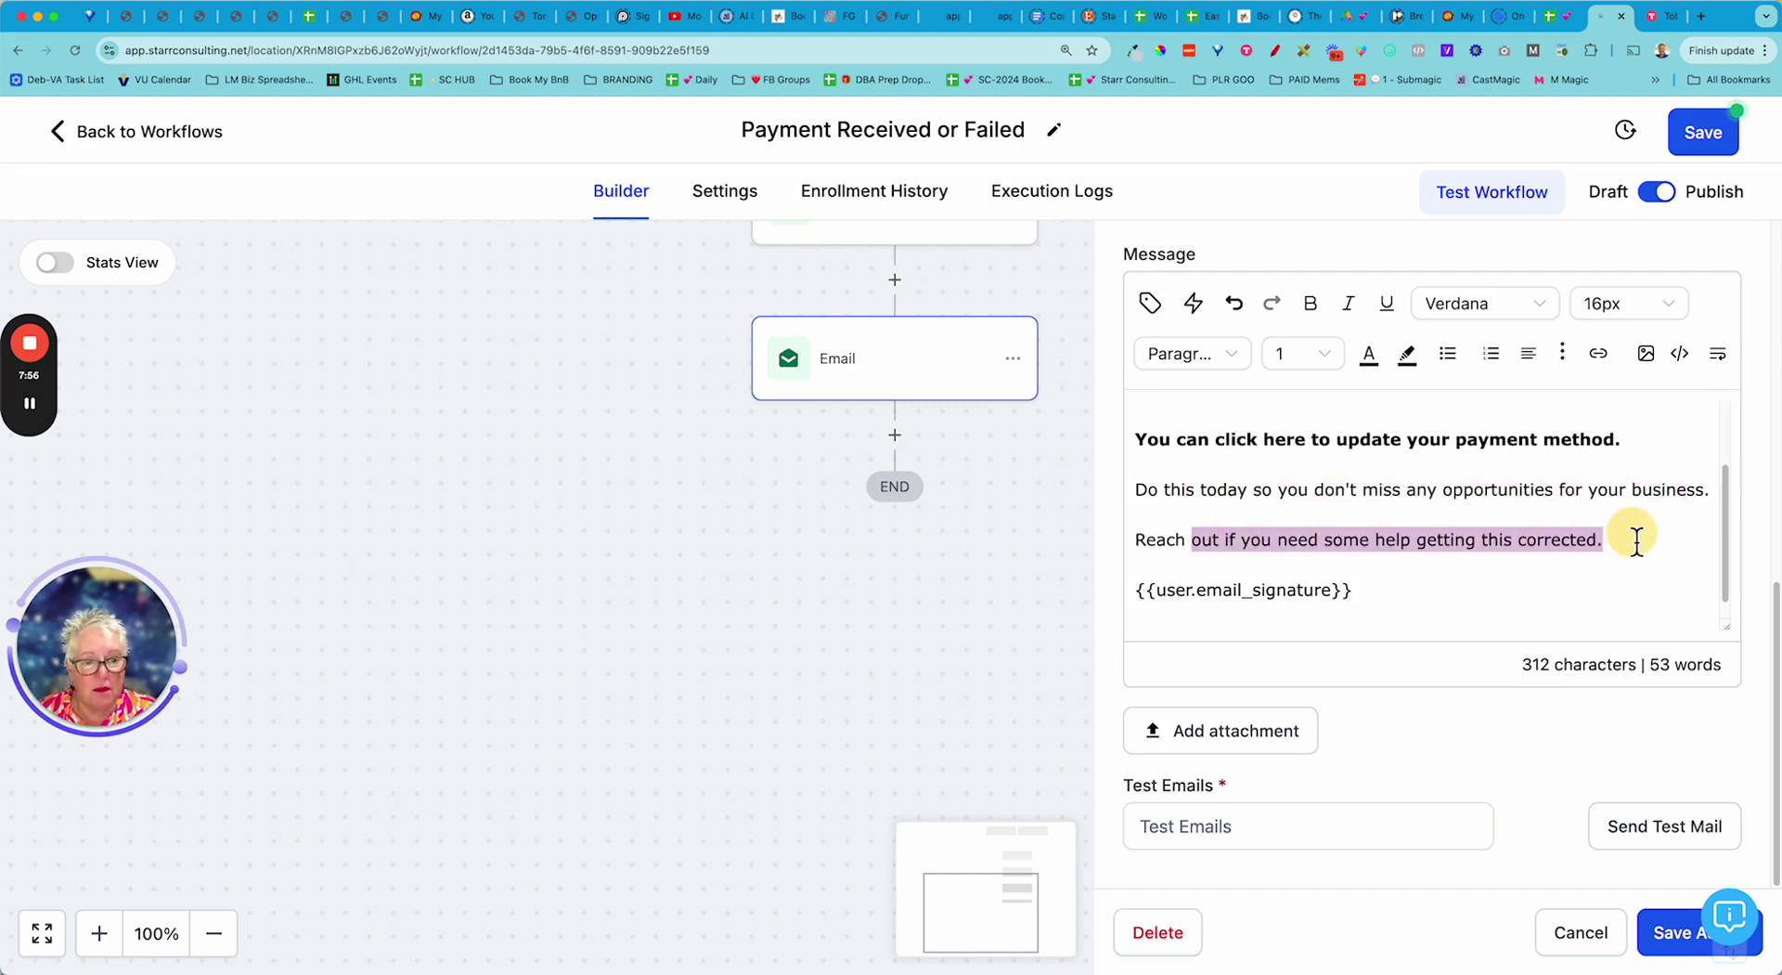
- Save the Email action, then save the whole workflow from the top-right Save button
{"action": "left_click", "coordinate": [1668, 937]}
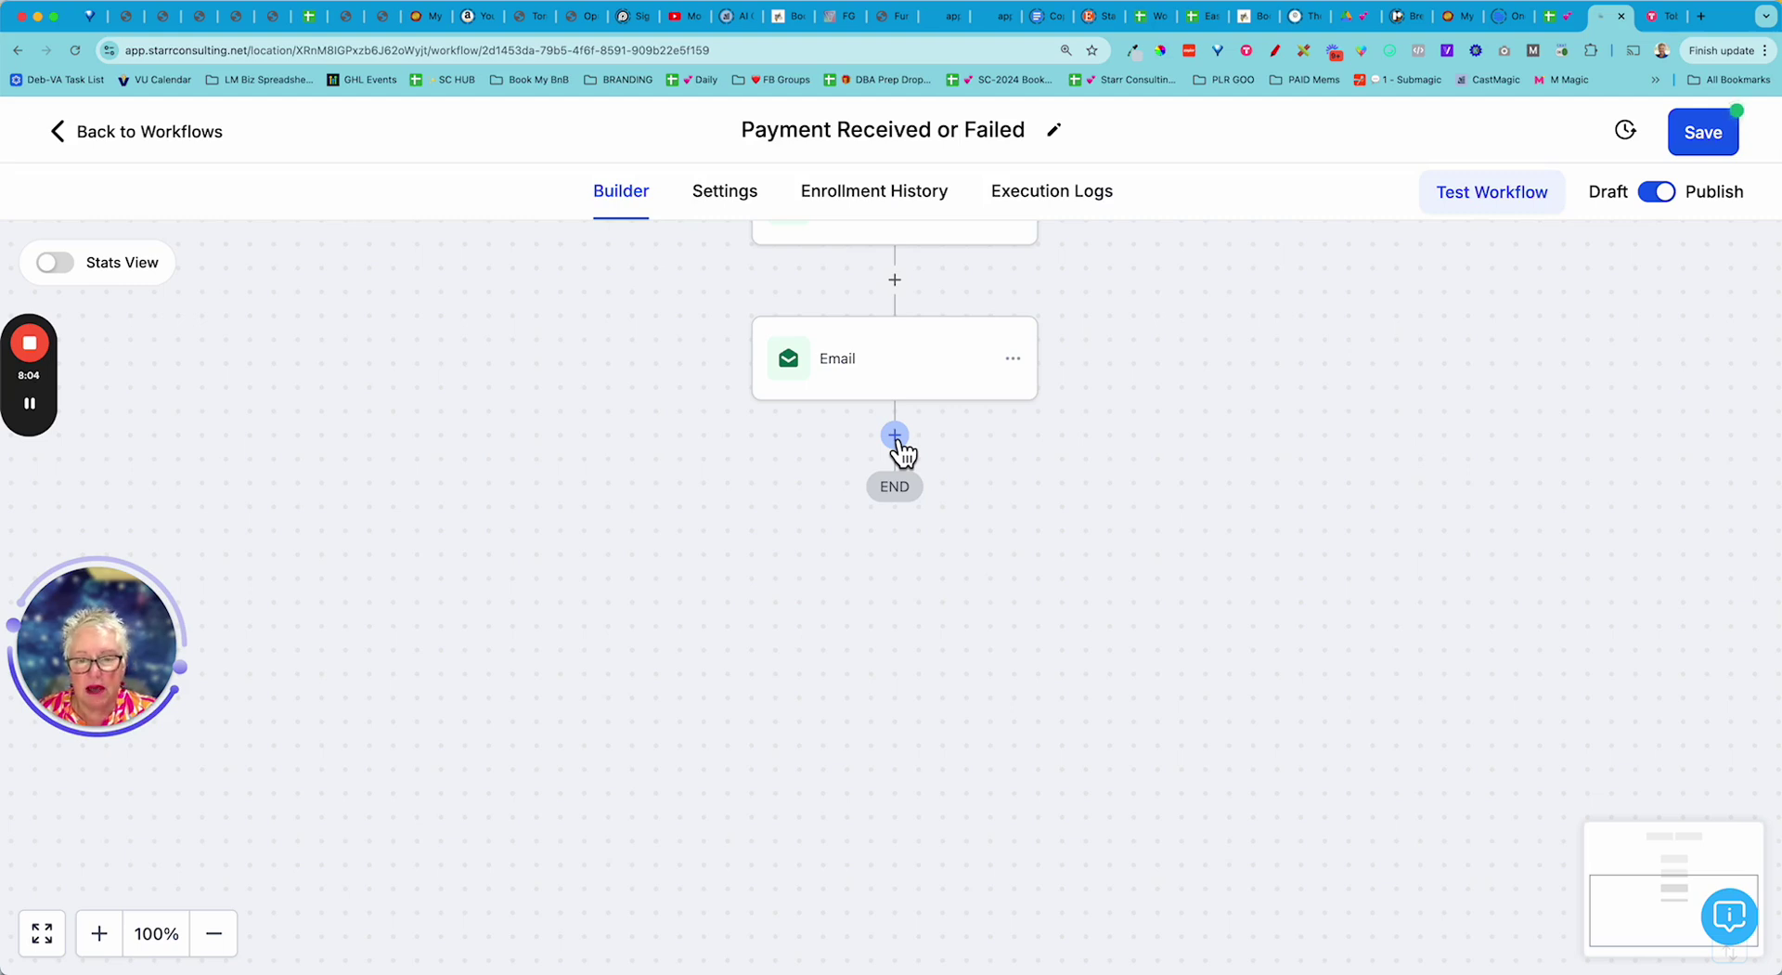
{"action": "left_click", "coordinate": [1713, 138]}
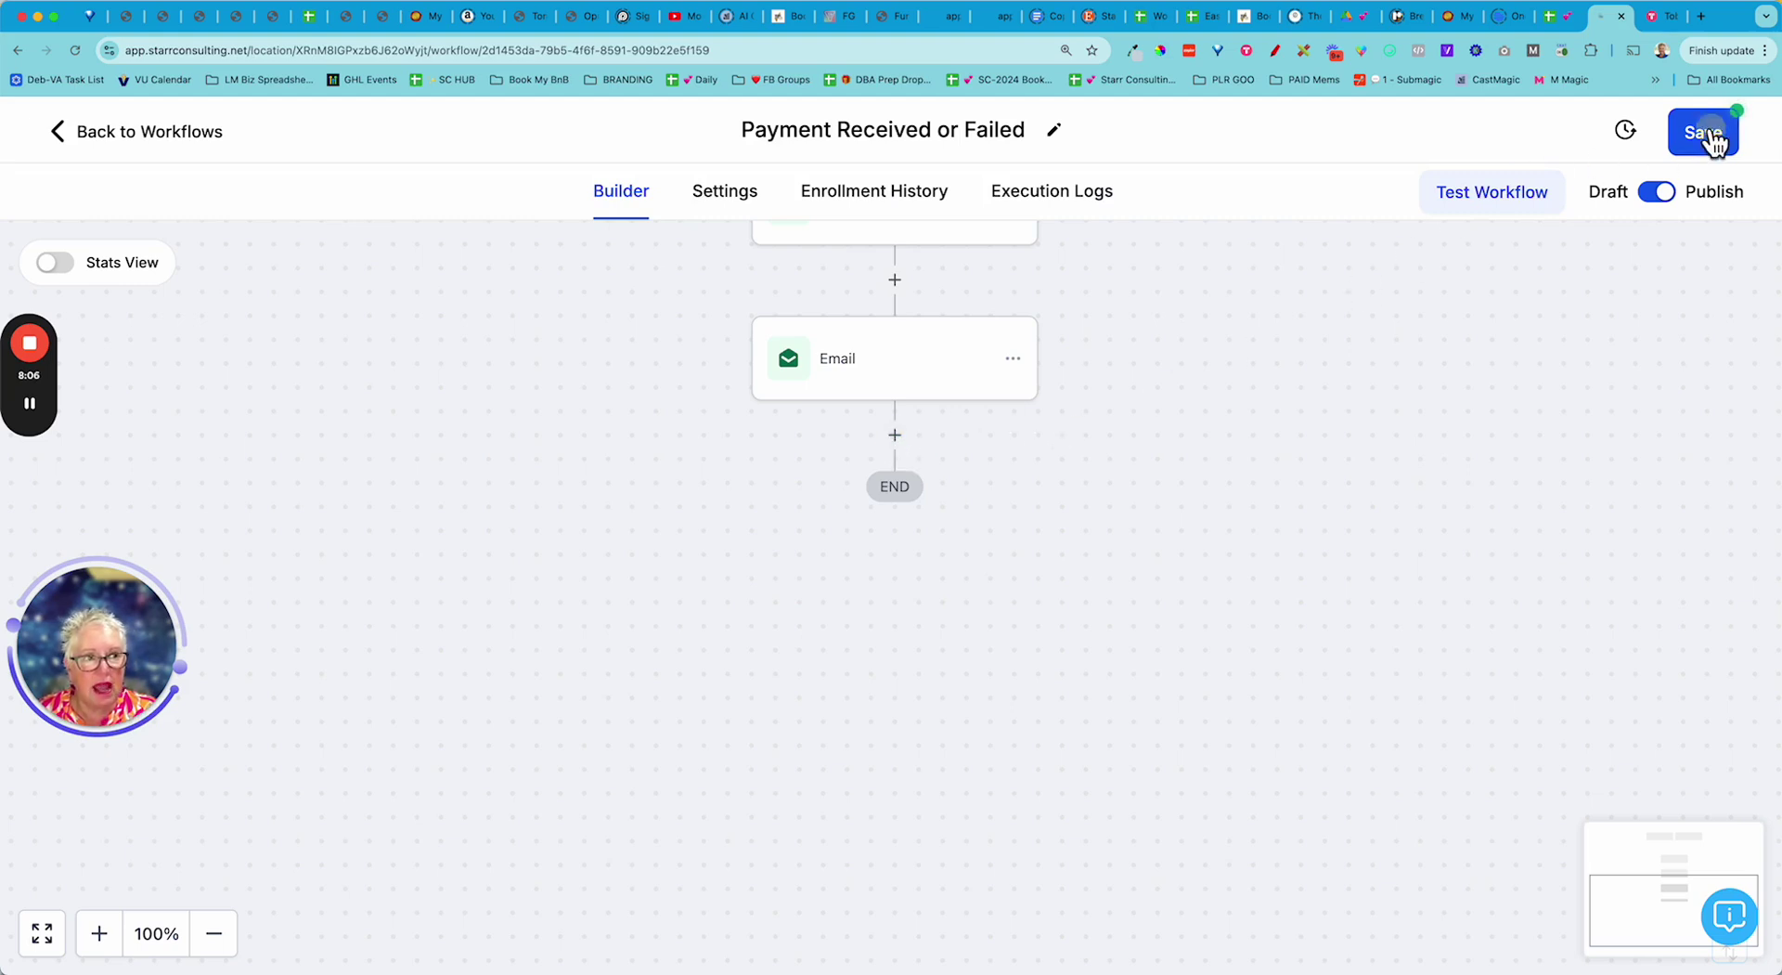
{"action": "scroll", "coordinate": [1027, 526], "scroll_direction": "up", "scroll_amount": 5}
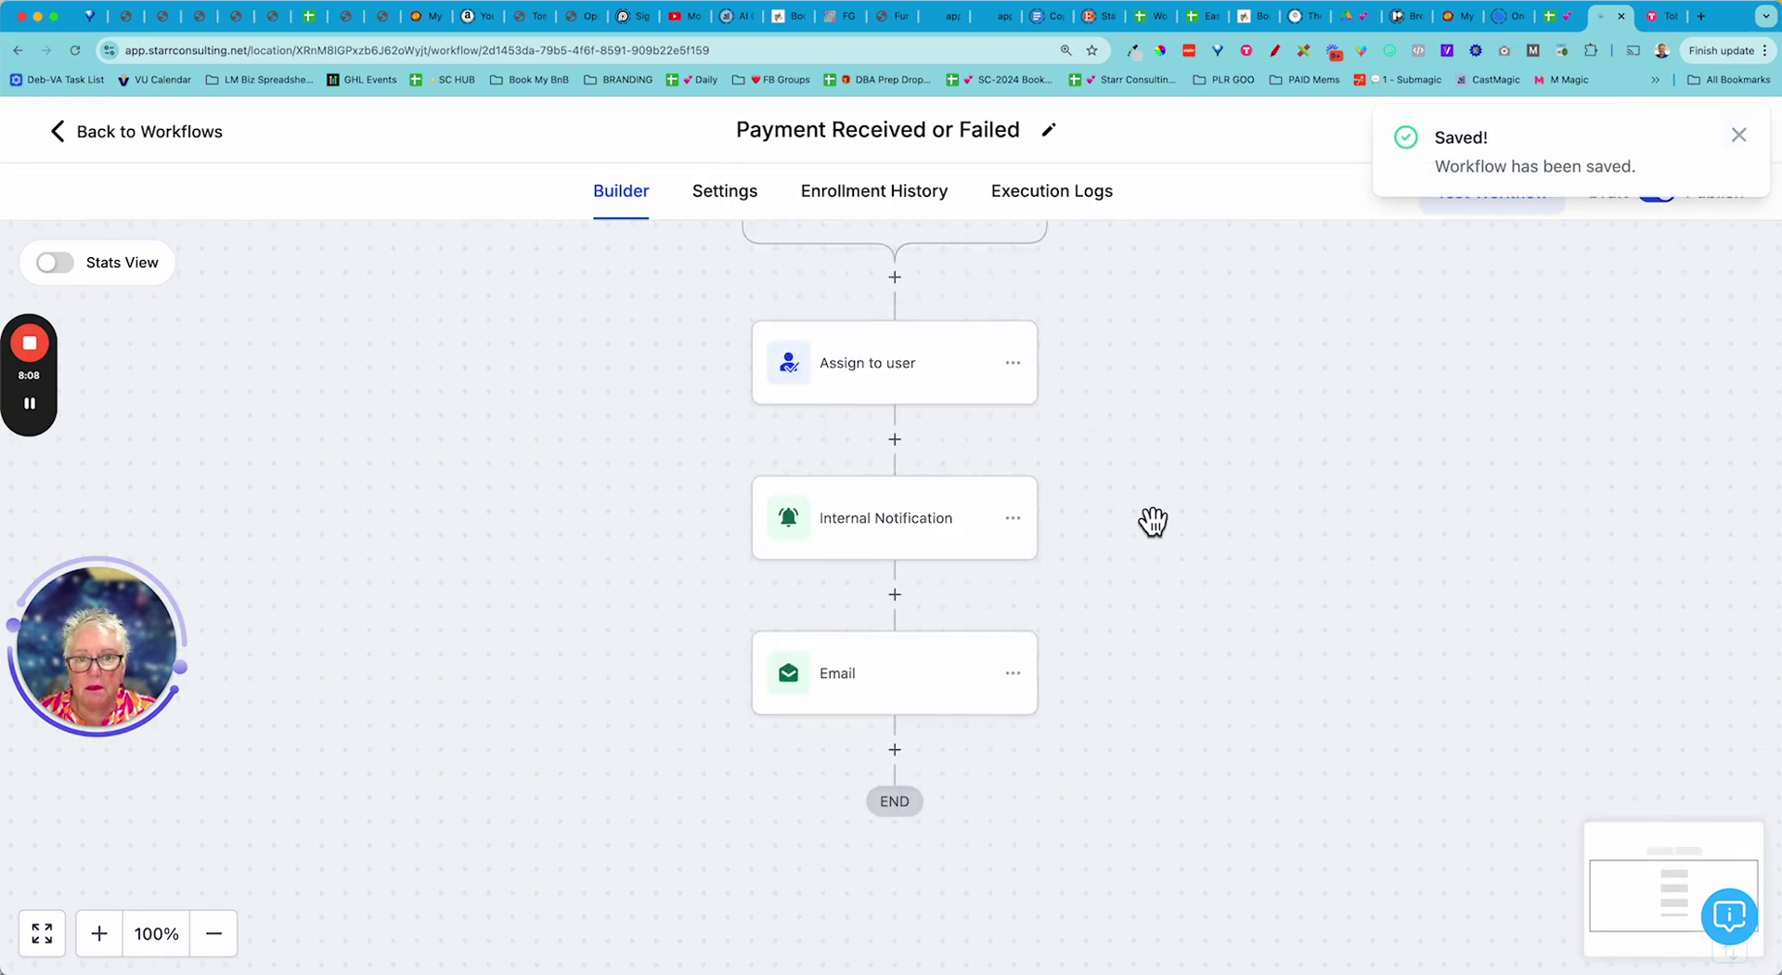
{"action": "scroll", "coordinate": [1153, 522], "scroll_direction": "up", "scroll_amount": 2}
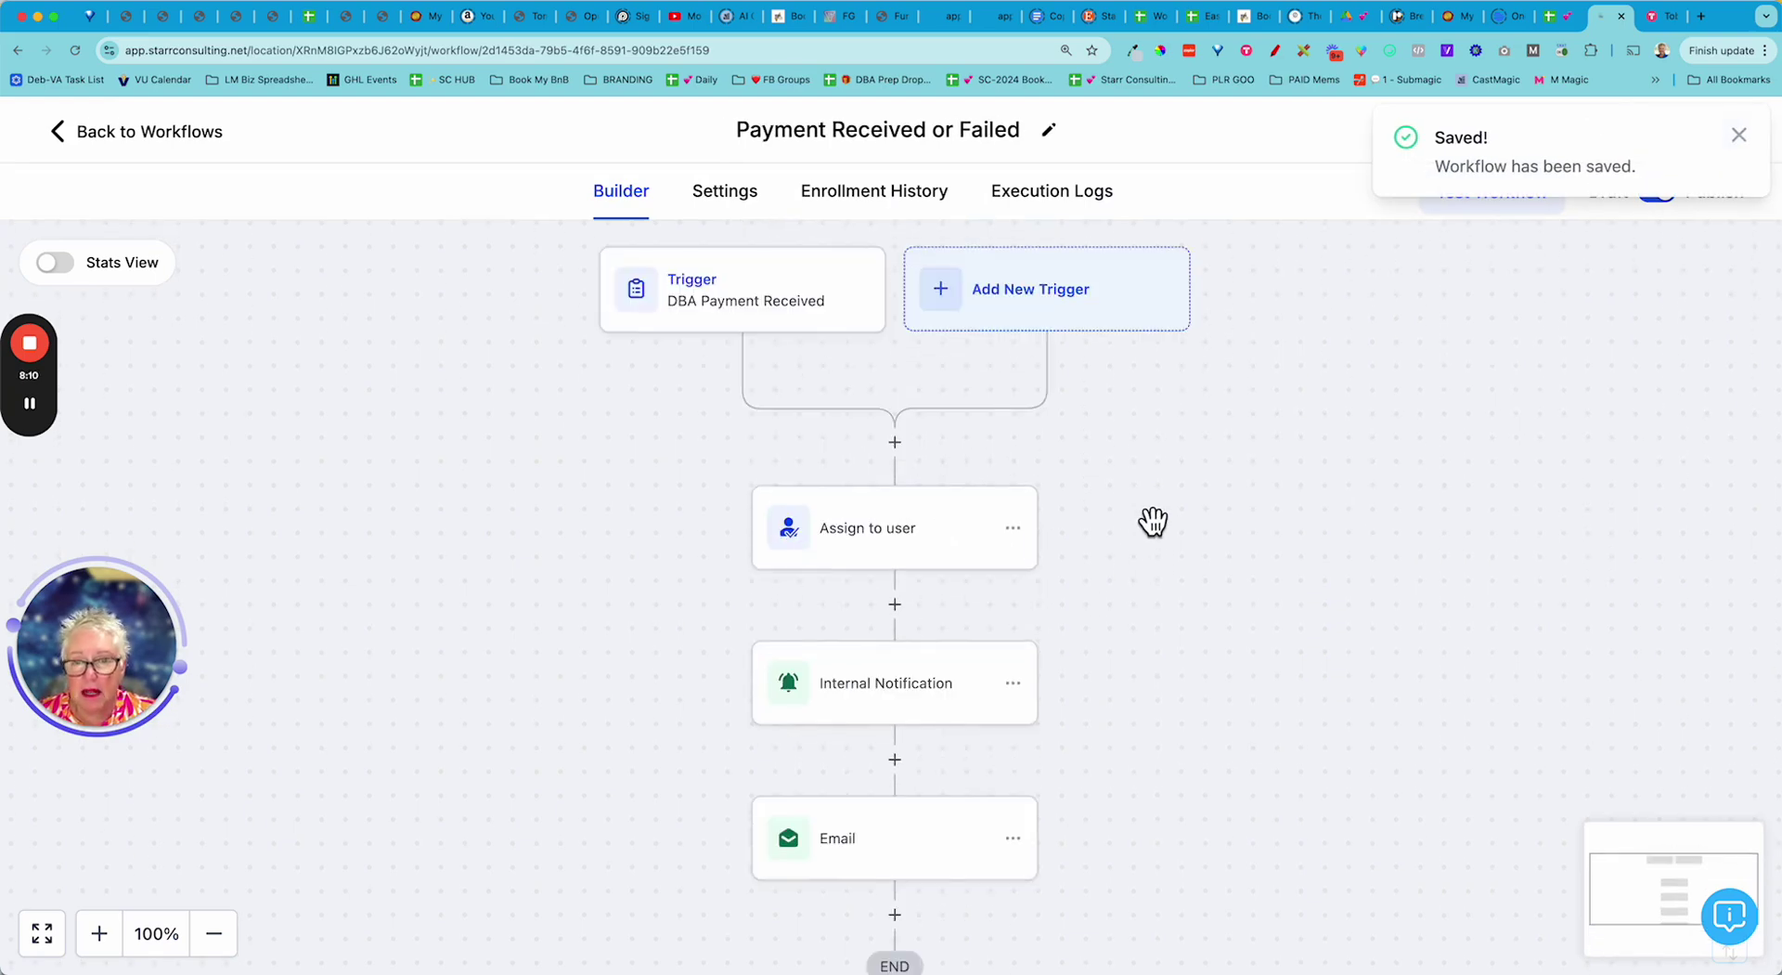
{"action": "scroll", "coordinate": [1153, 522], "scroll_direction": "down", "scroll_amount": 5}
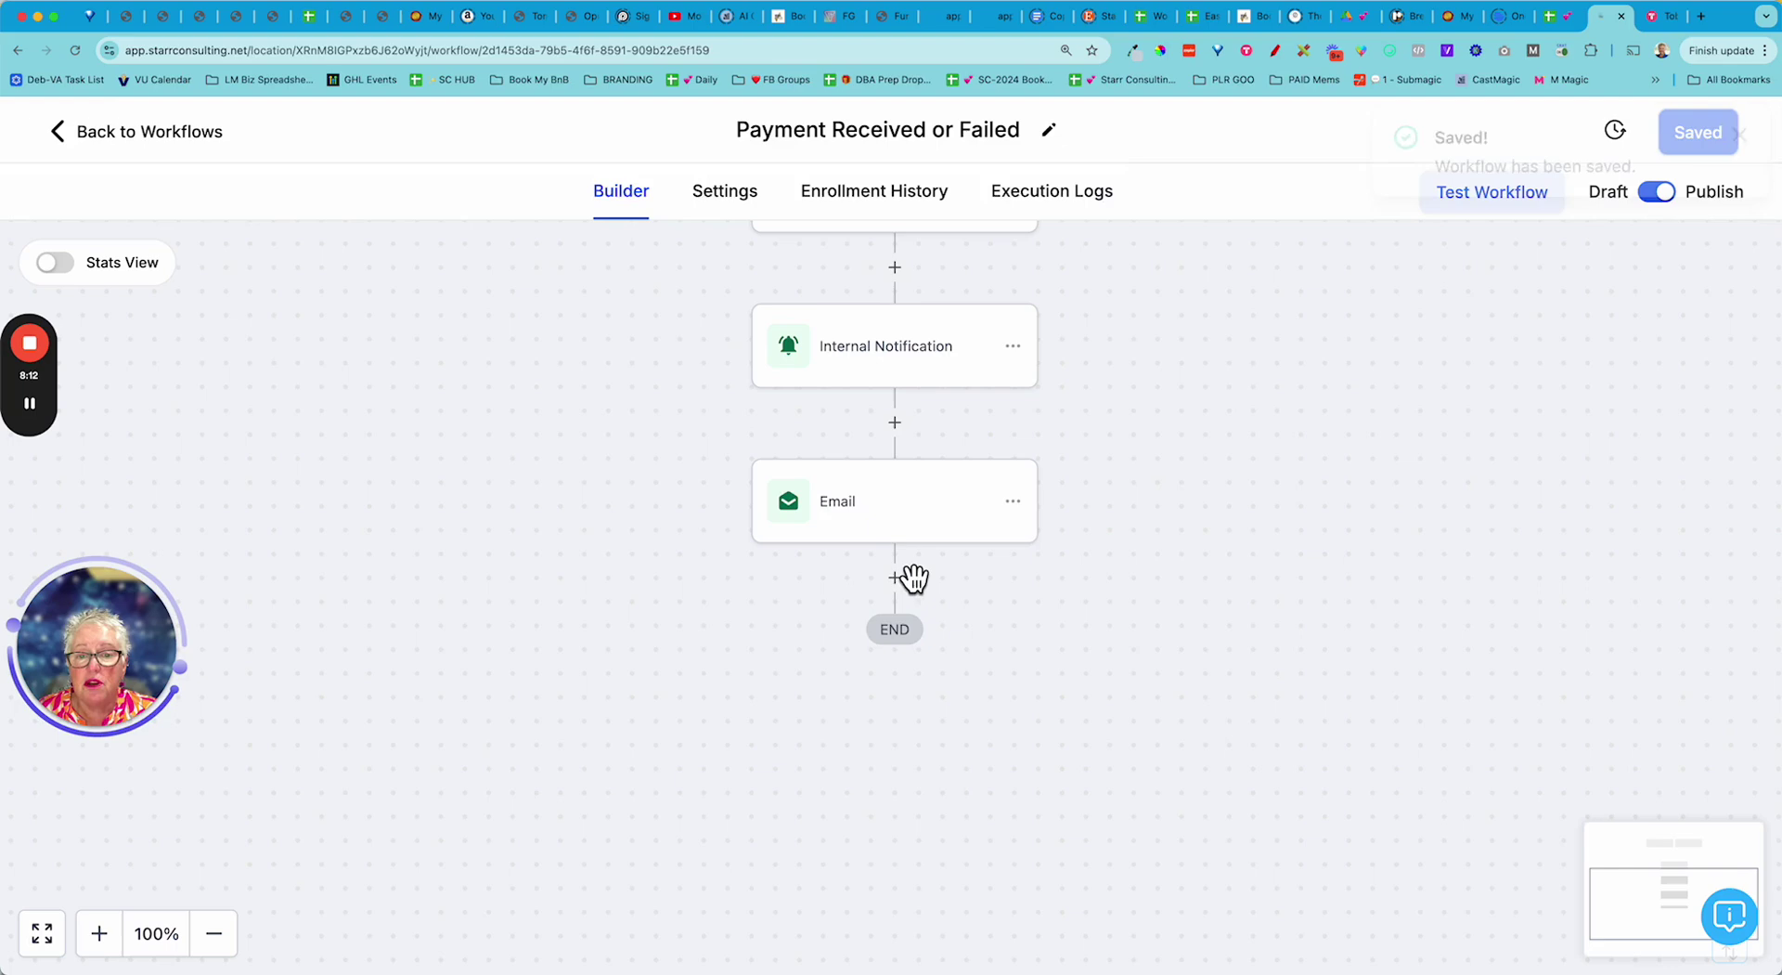
{"action": "scroll", "coordinate": [1224, 448], "scroll_direction": "up", "scroll_amount": 8}
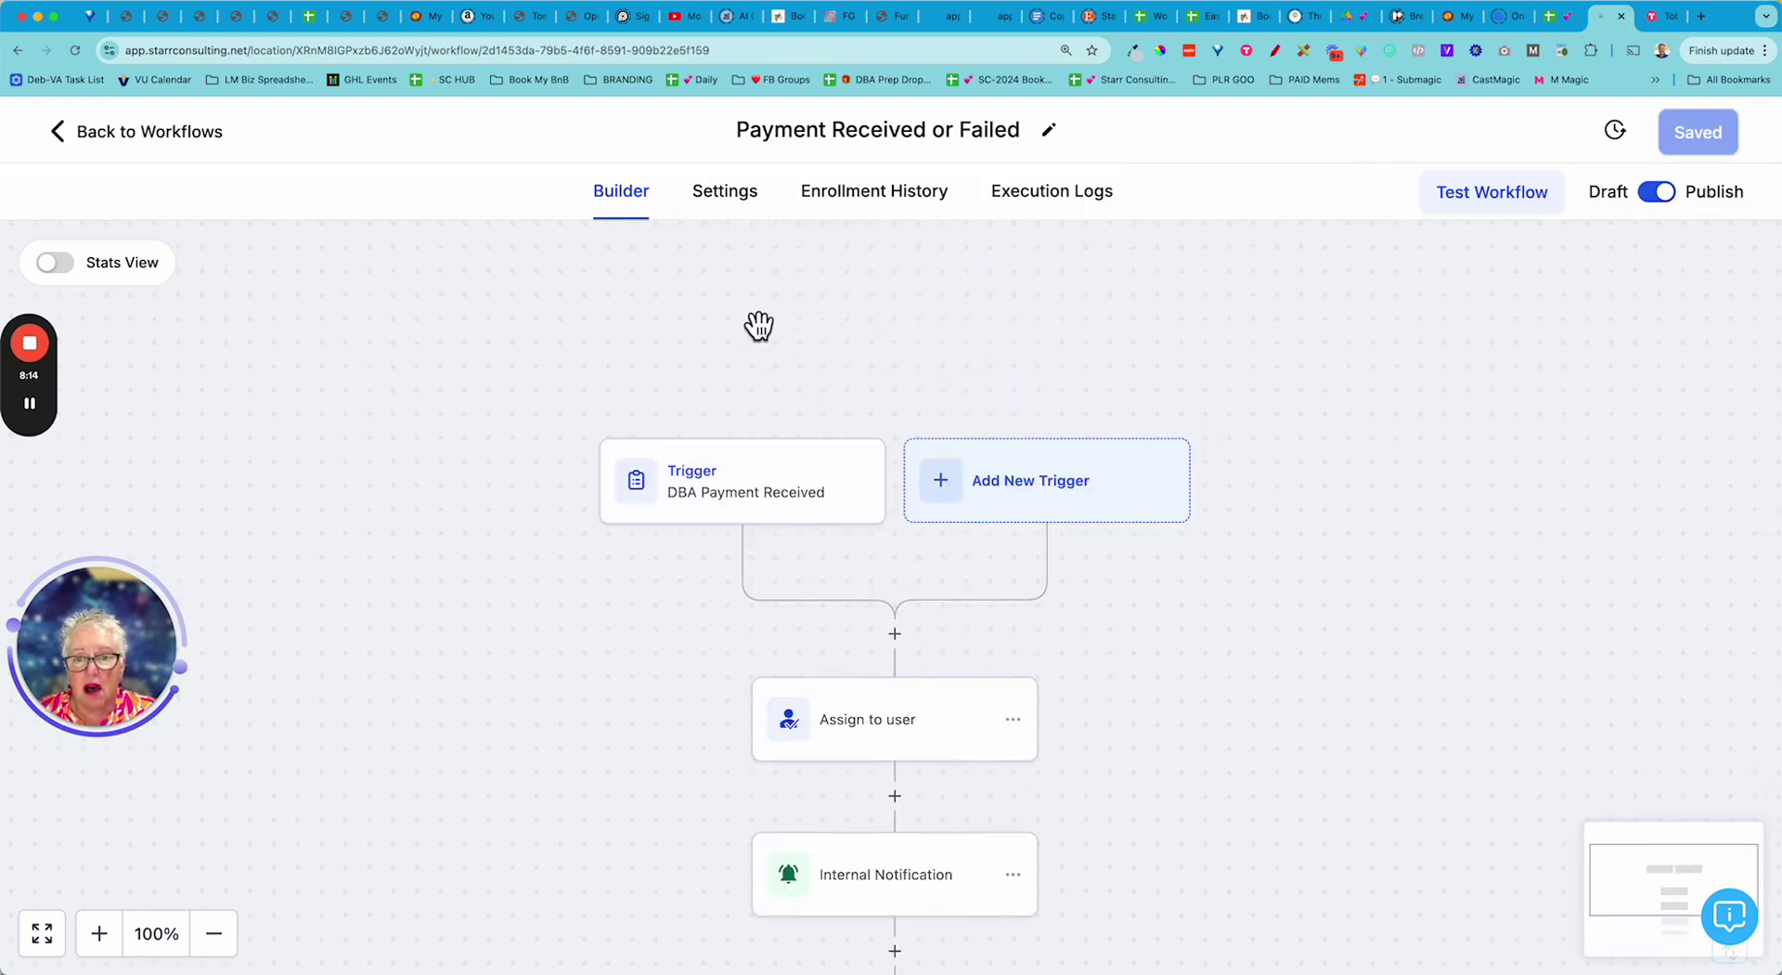
{"action": "scroll", "coordinate": [1305, 749], "scroll_direction": "down", "scroll_amount": 6}
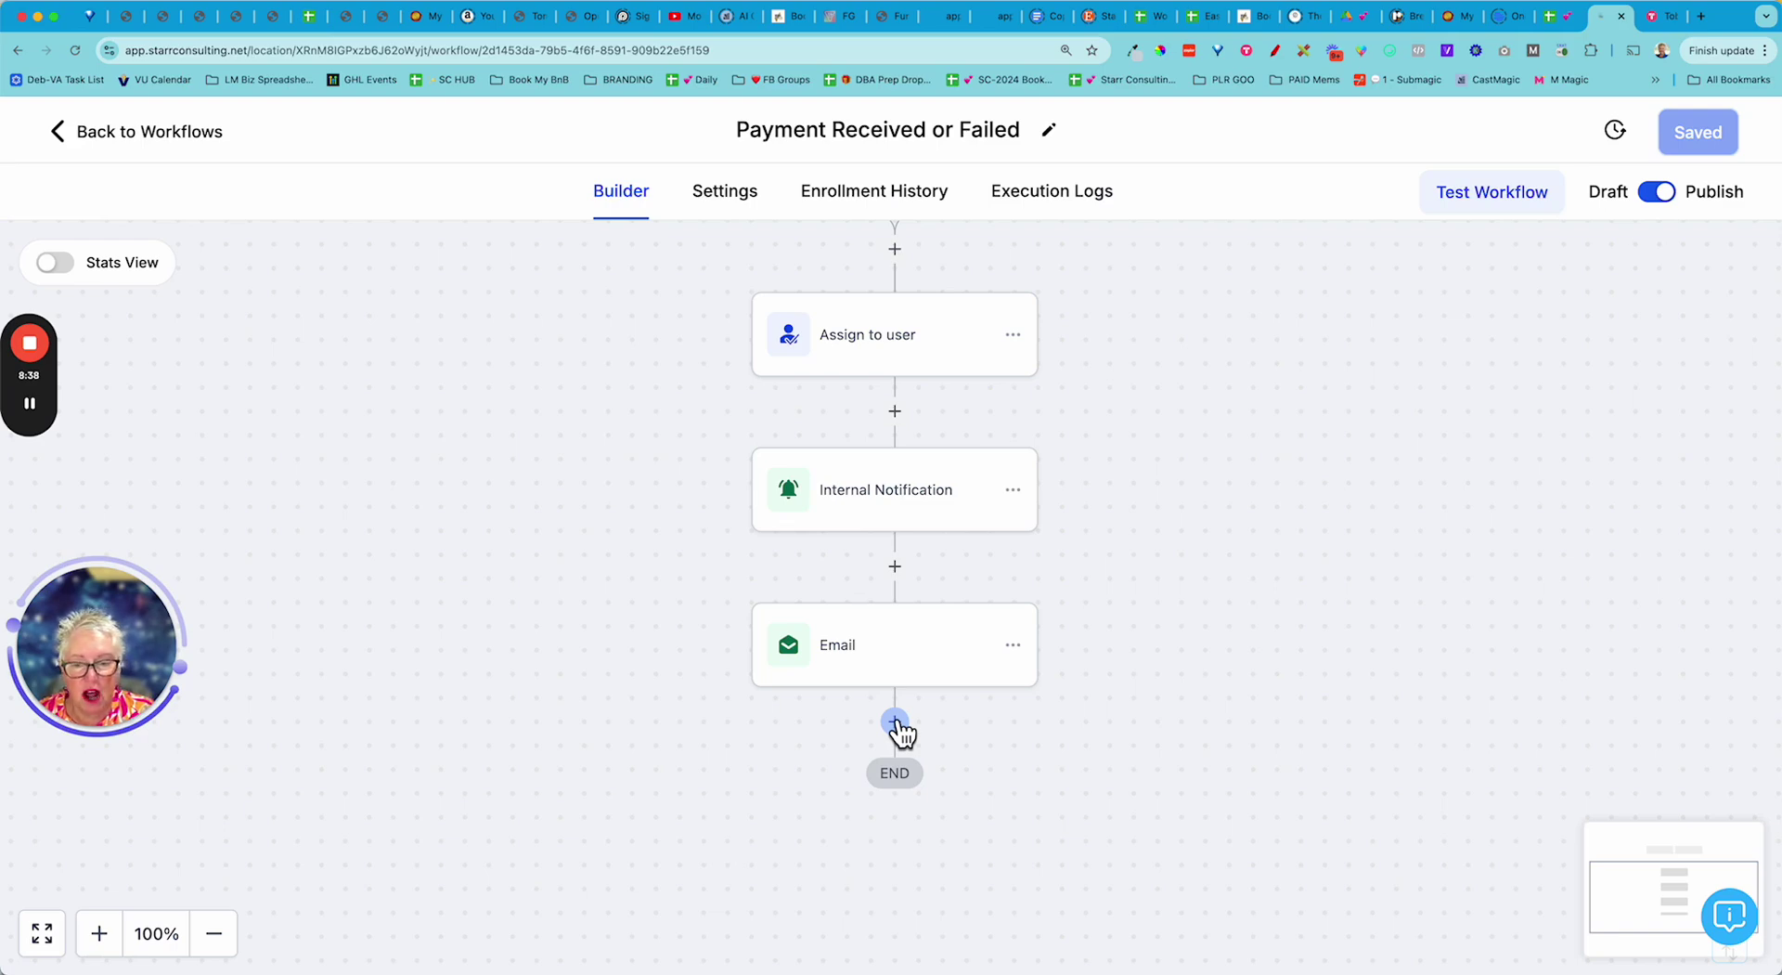
- Add a Wait step named '7 Day Wait' after Email with a 7-day delay and save it
{"action": "left_click", "coordinate": [895, 722]}
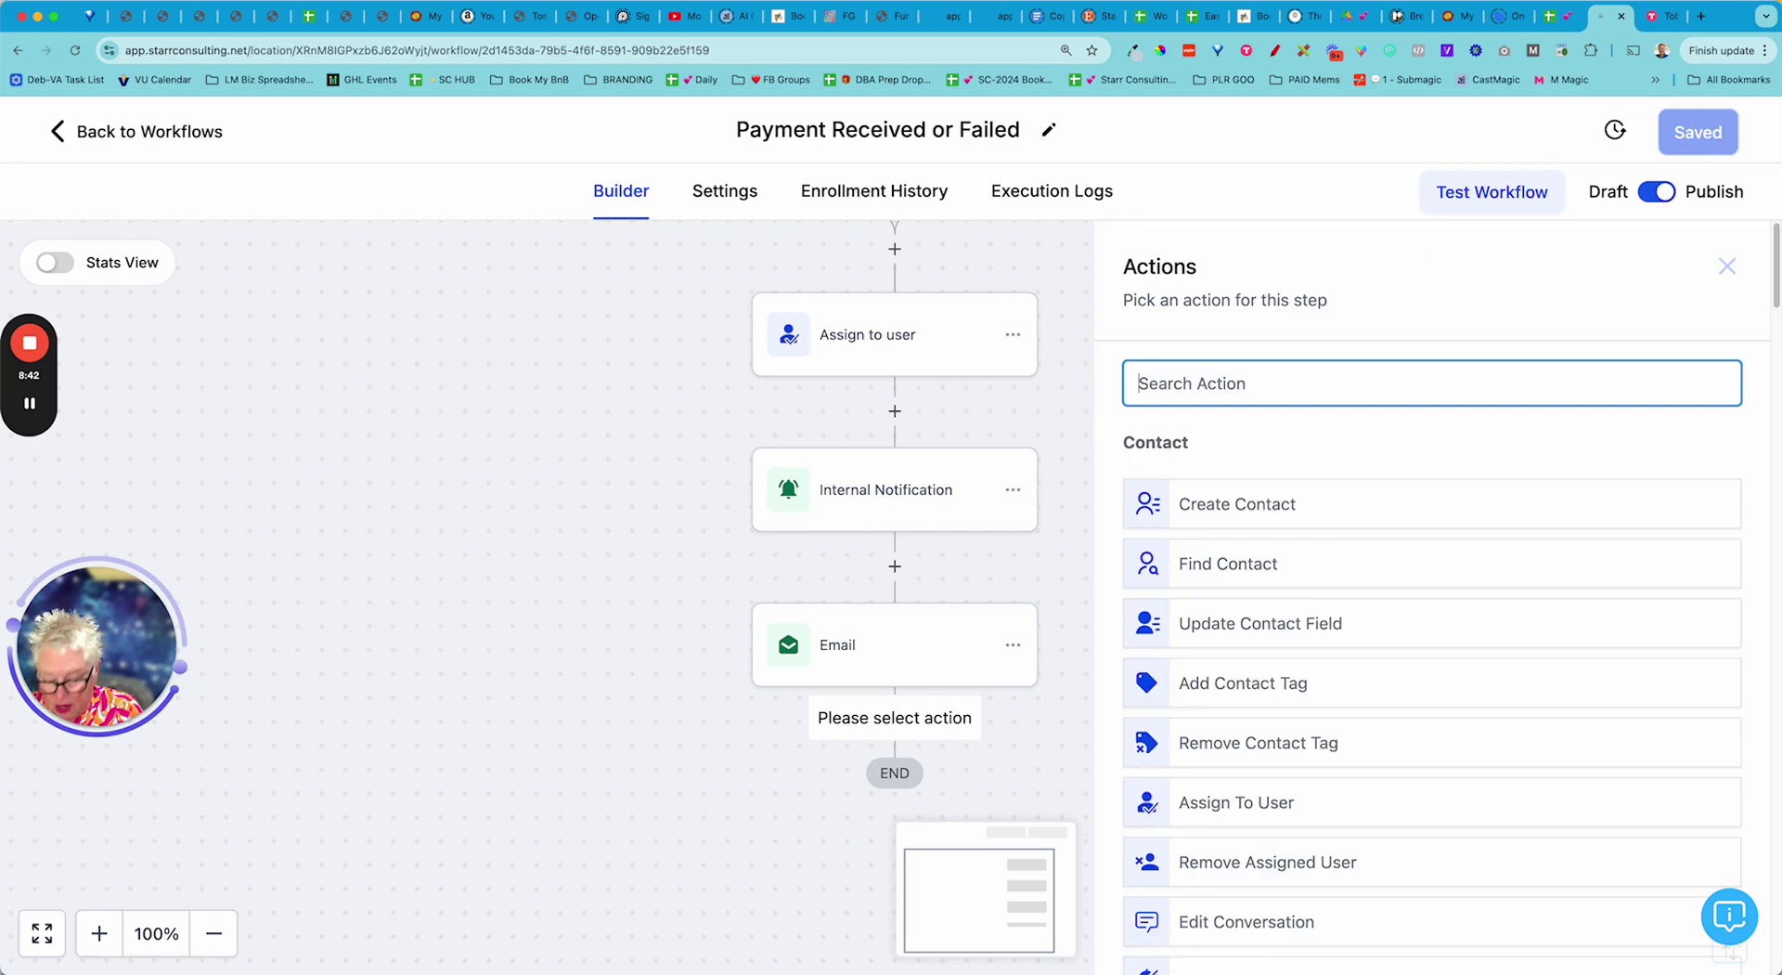
{"action": "type", "text": "wait"}
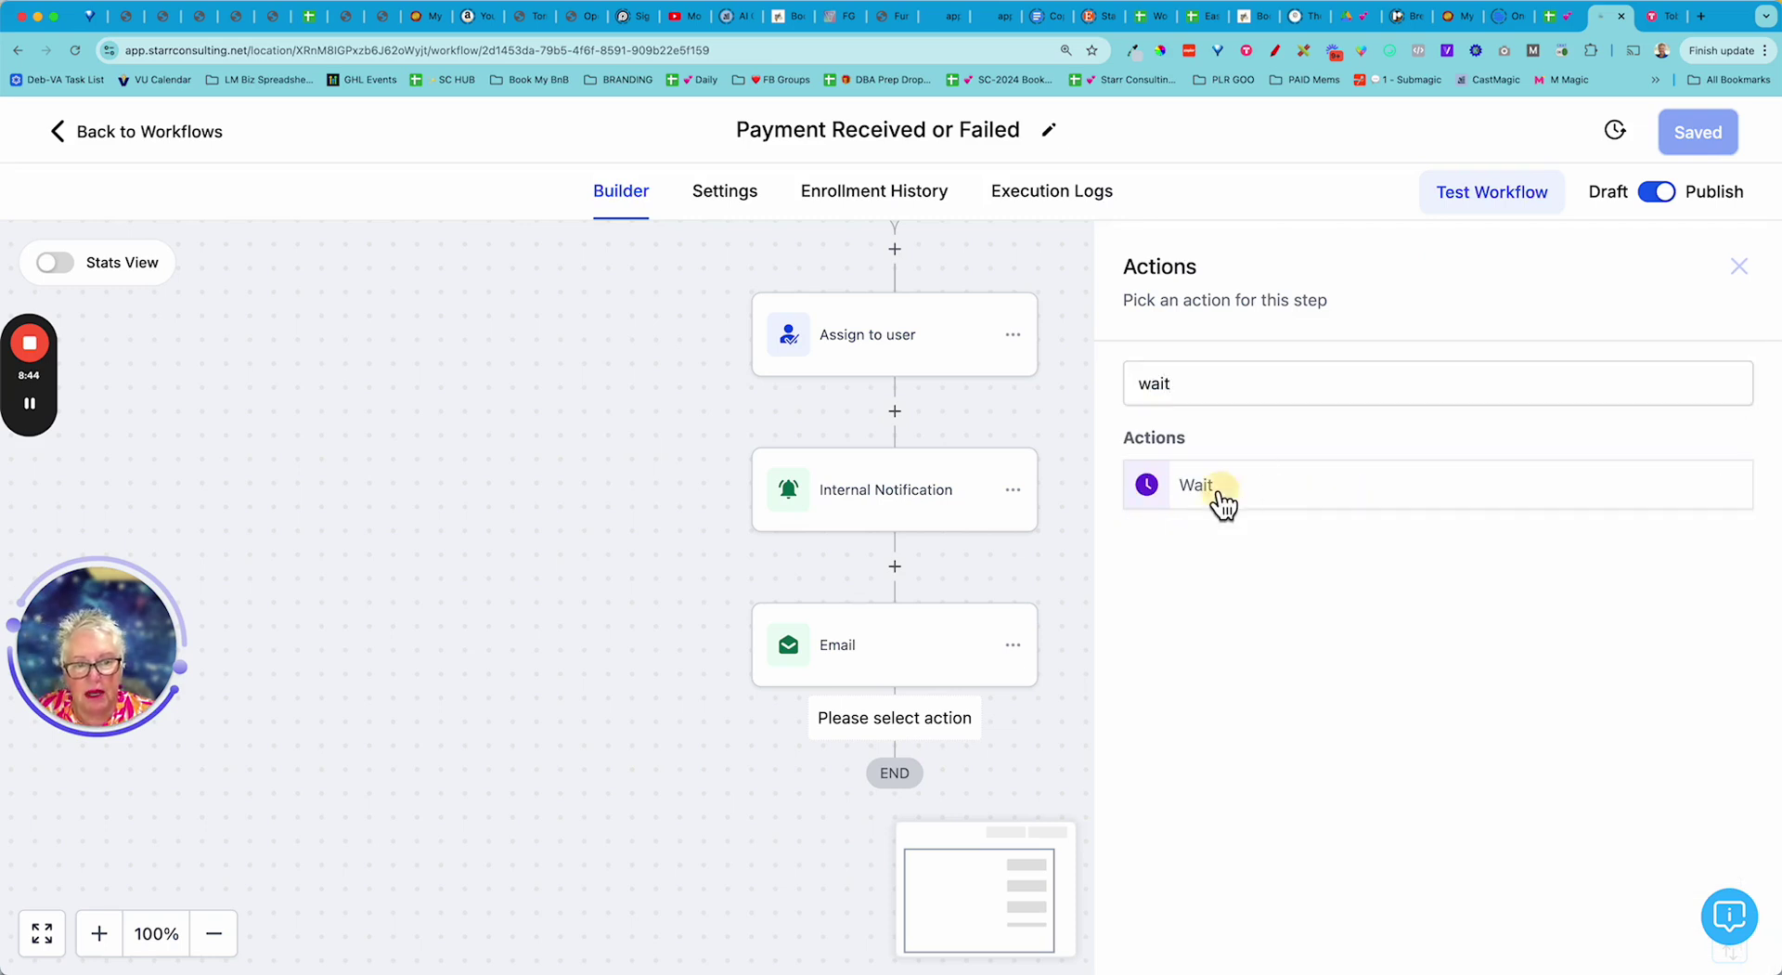
{"action": "left_click", "coordinate": [1220, 488]}
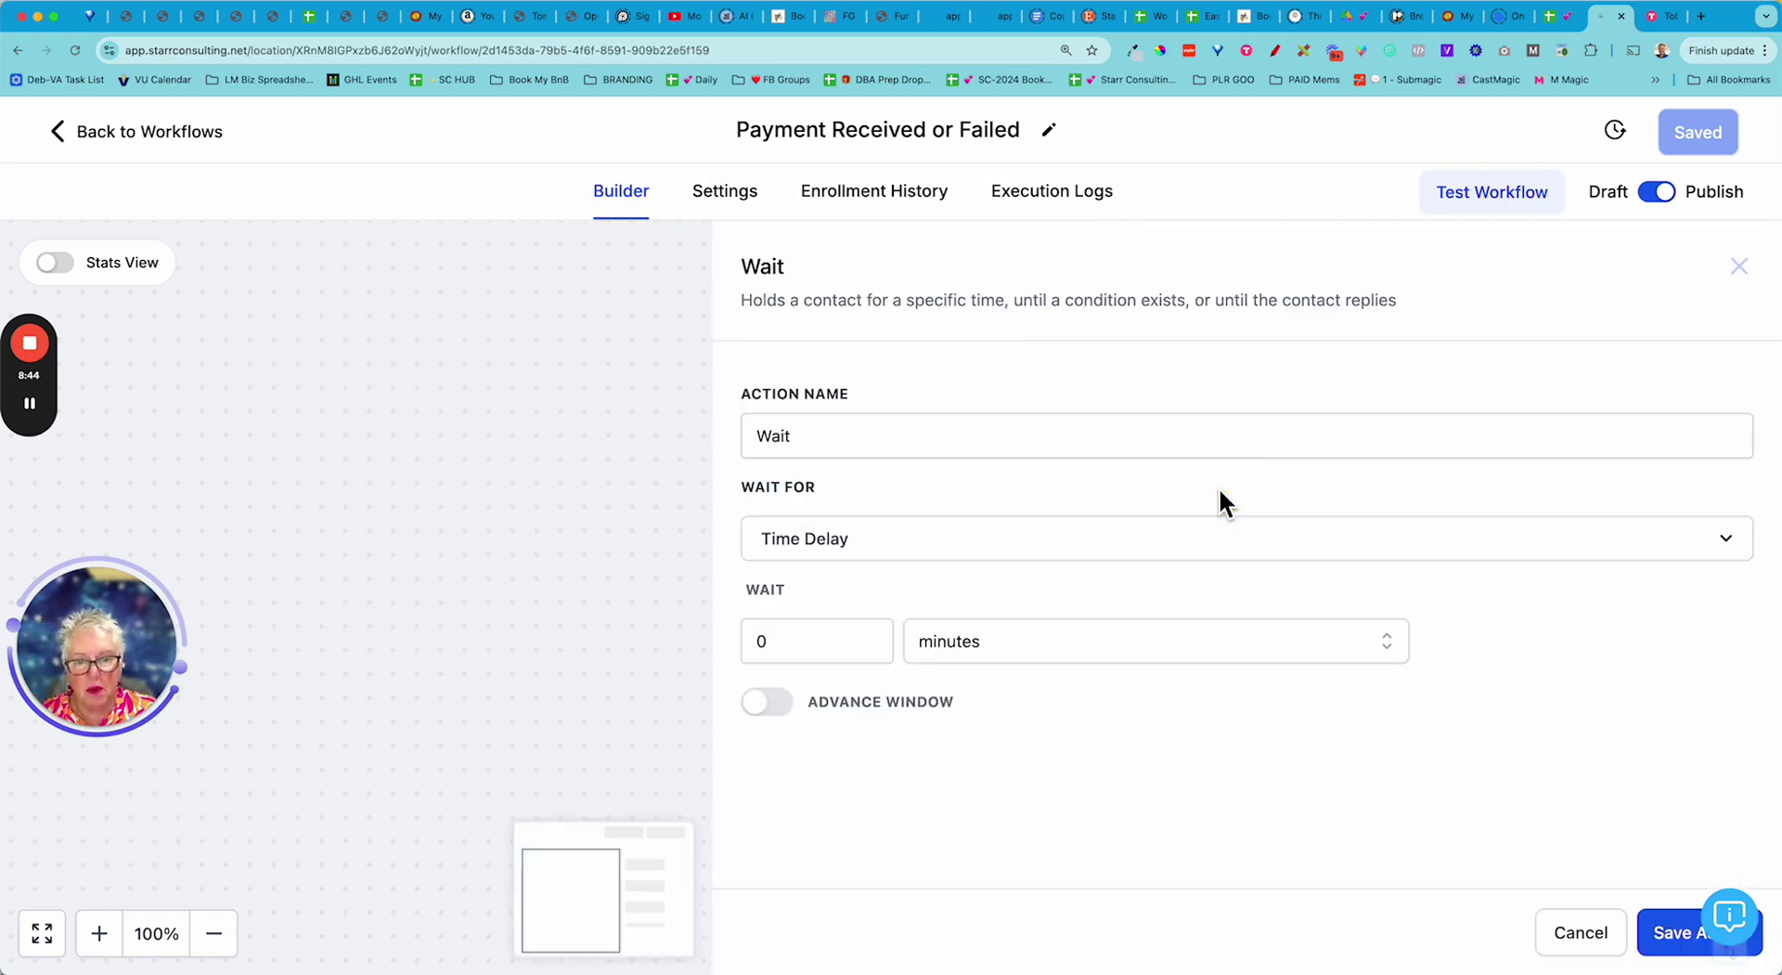
{"action": "left_click", "coordinate": [762, 438]}
{"action": "type", "text": "7 Day"}
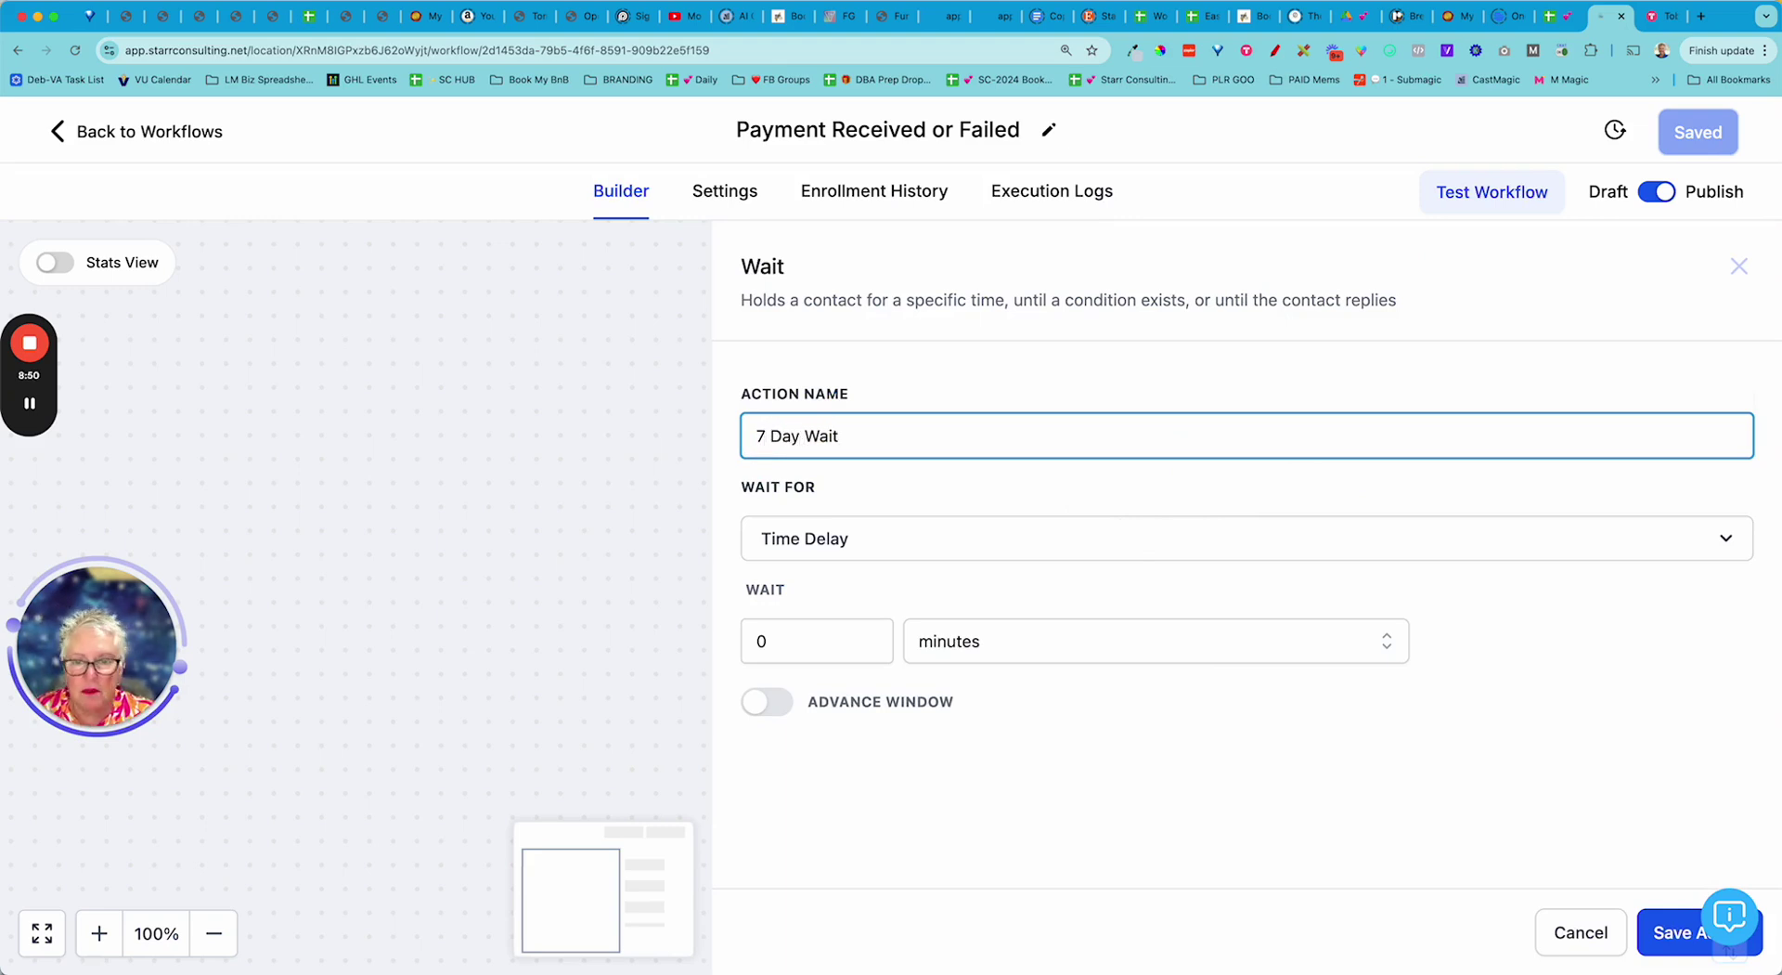
{"action": "left_click", "coordinate": [850, 640]}
{"action": "left_click_drag", "start_coordinate": [768, 647], "coordinate": [742, 650]}
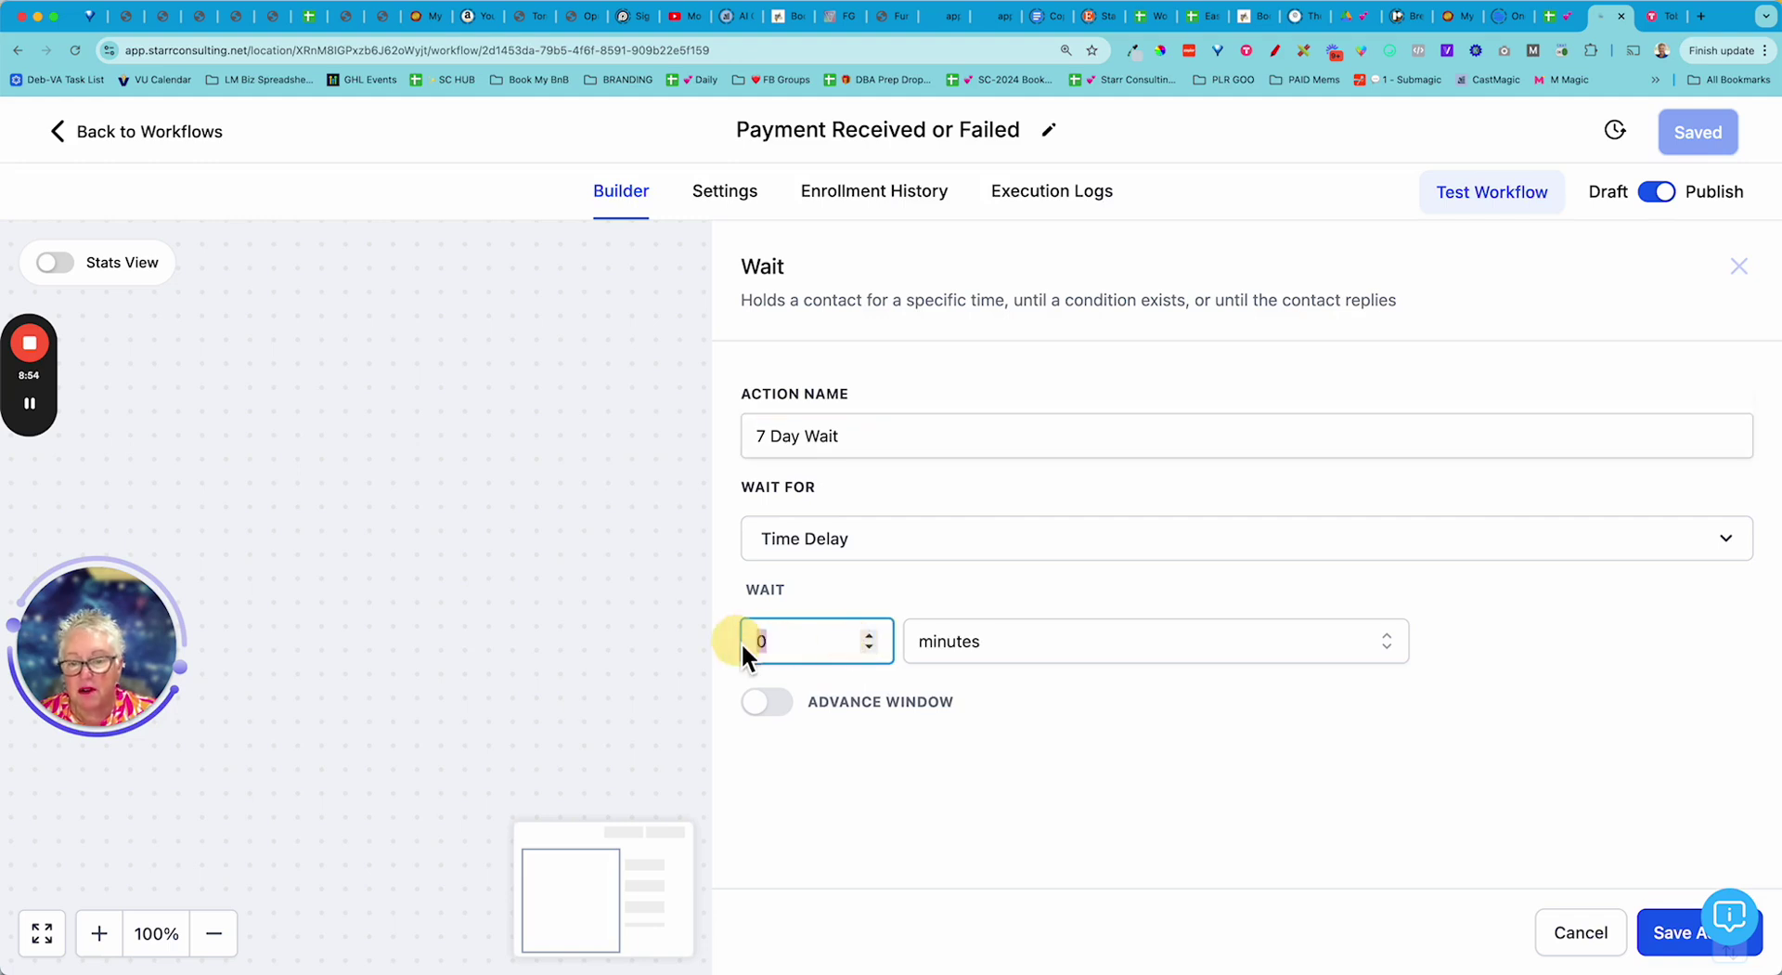
{"action": "type", "text": "7"}
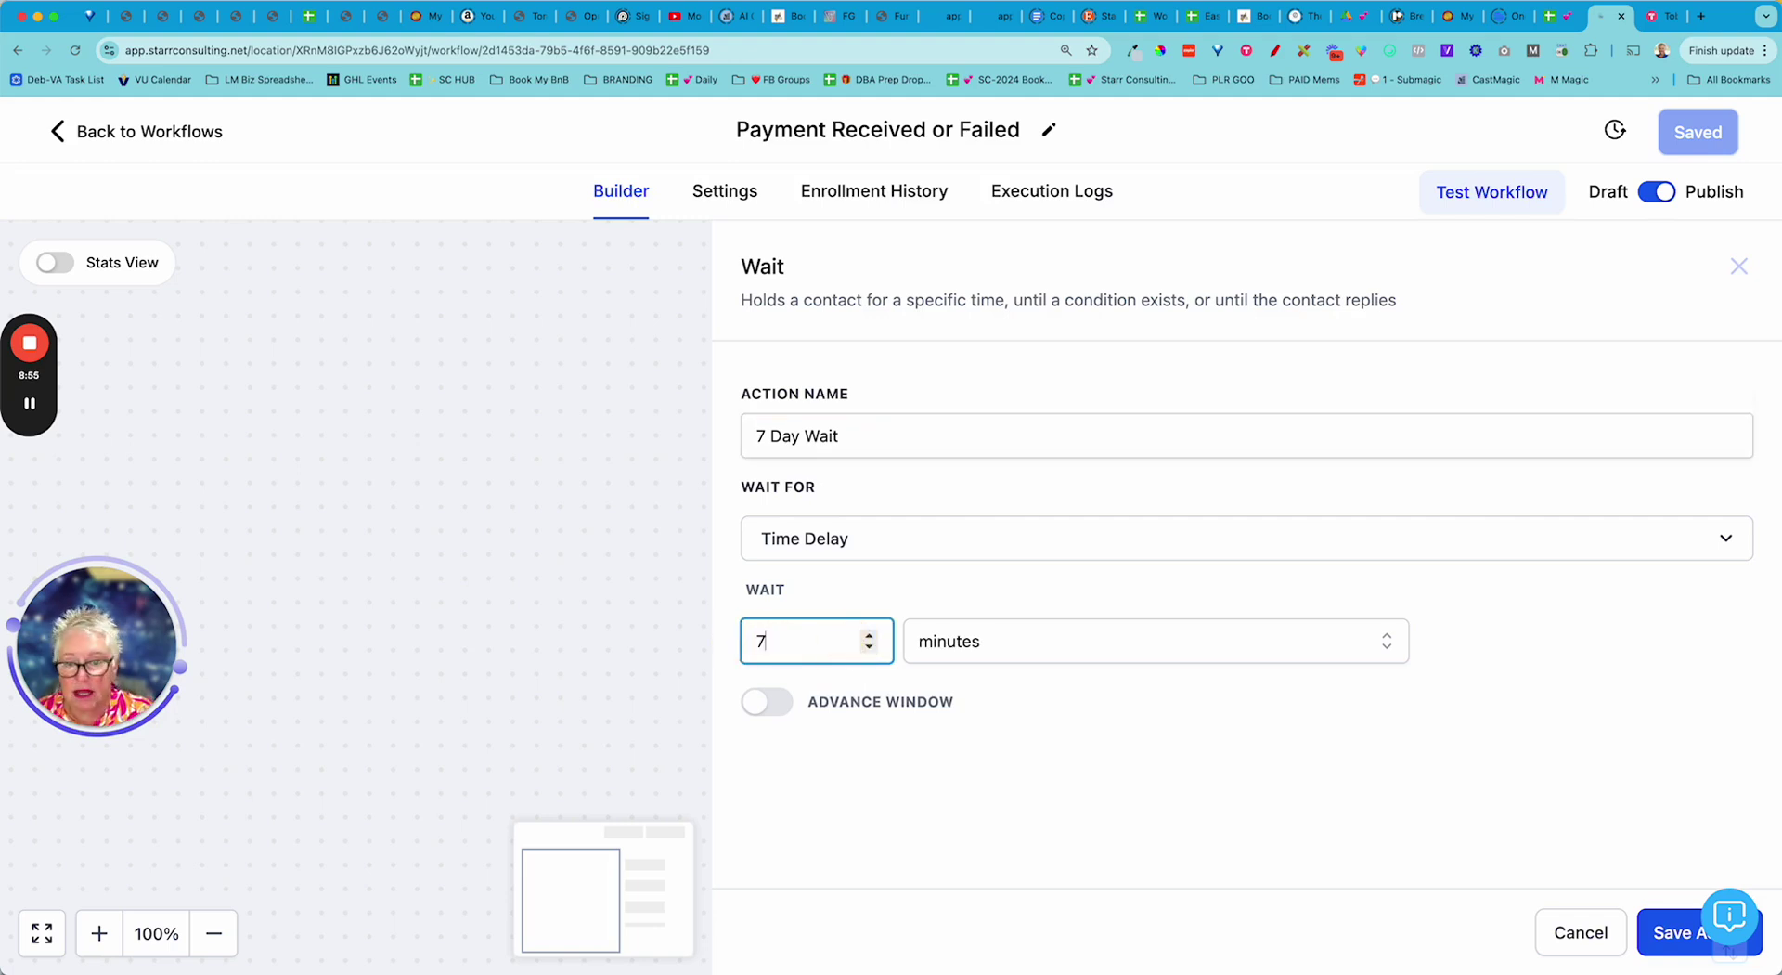
{"action": "left_click", "coordinate": [1053, 644]}
{"action": "left_click", "coordinate": [950, 782]}
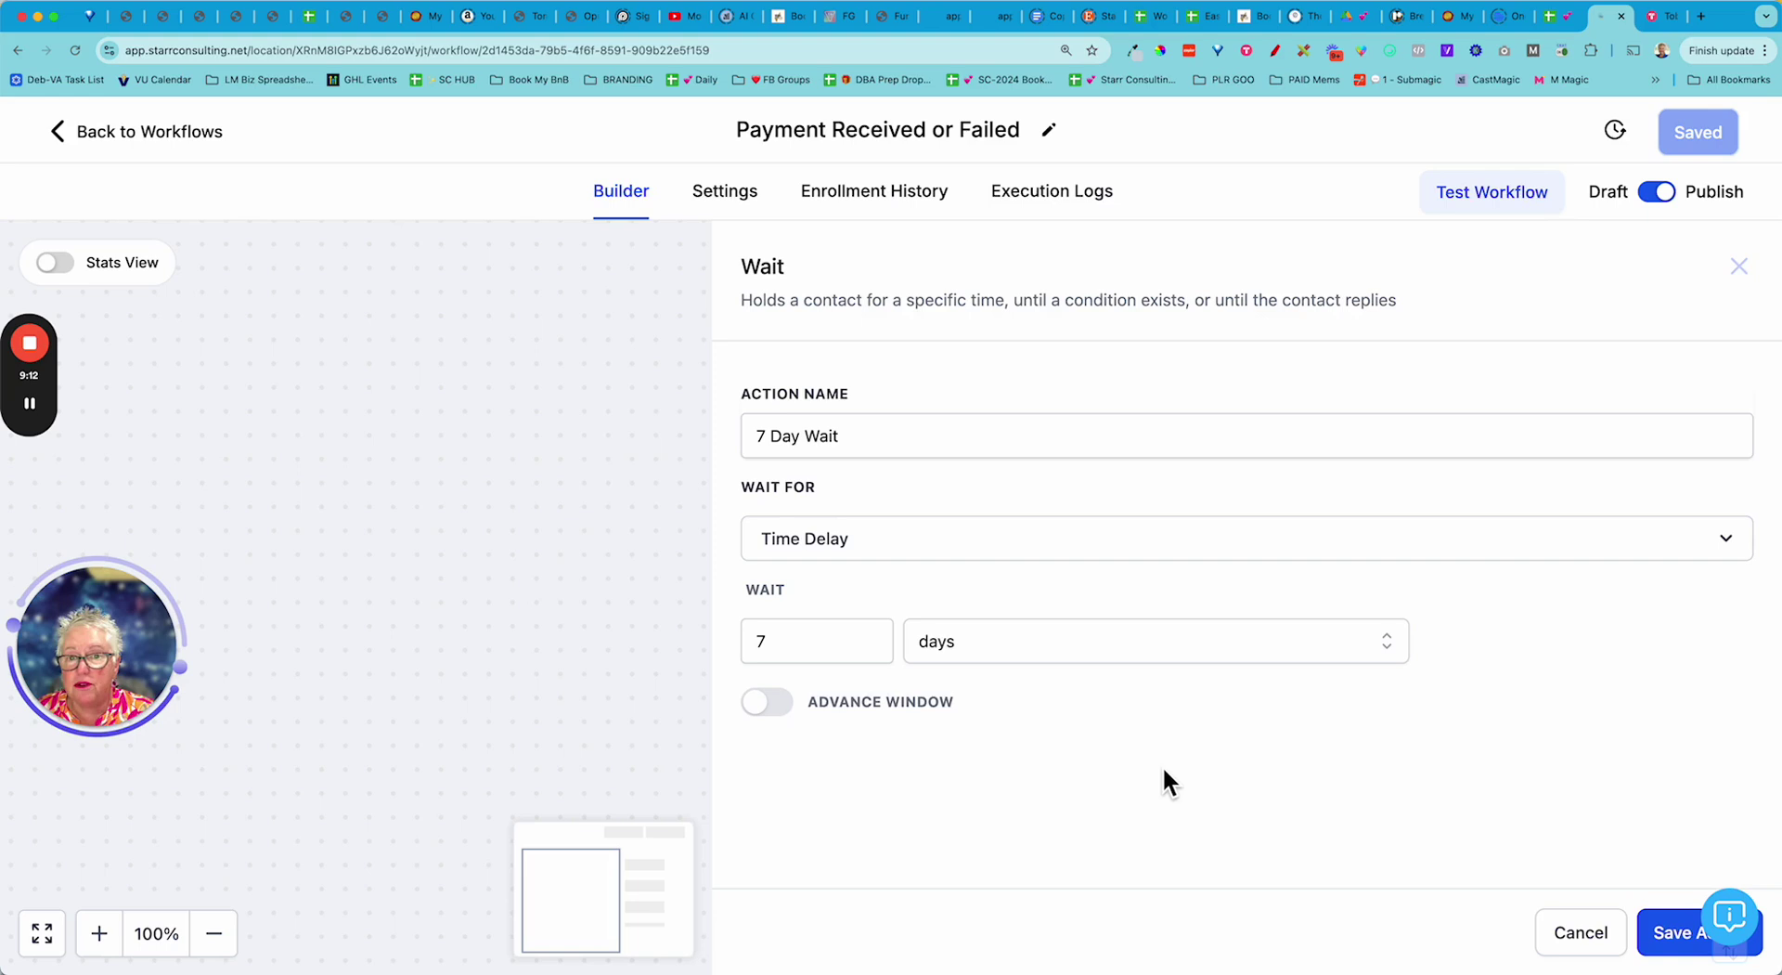
{"action": "left_click", "coordinate": [1659, 923]}
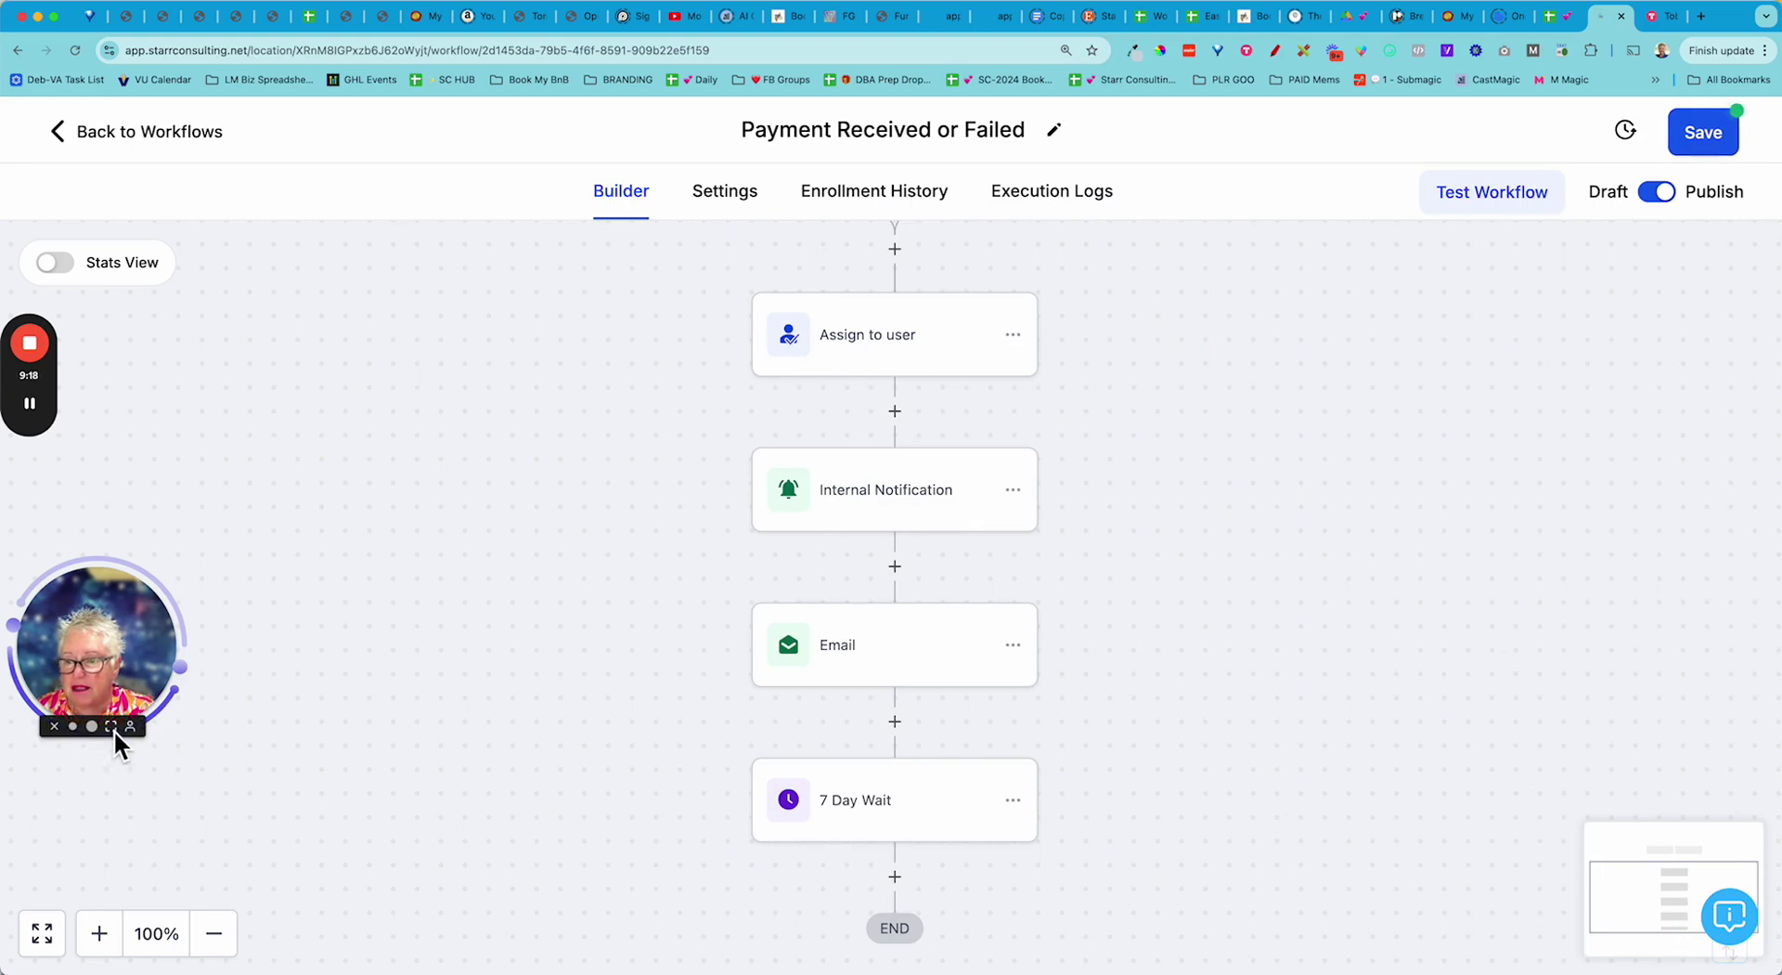
{"action": "left_click", "coordinate": [97, 729]}
{"action": "left_click_drag", "start_coordinate": [153, 627], "coordinate": [593, 398]}
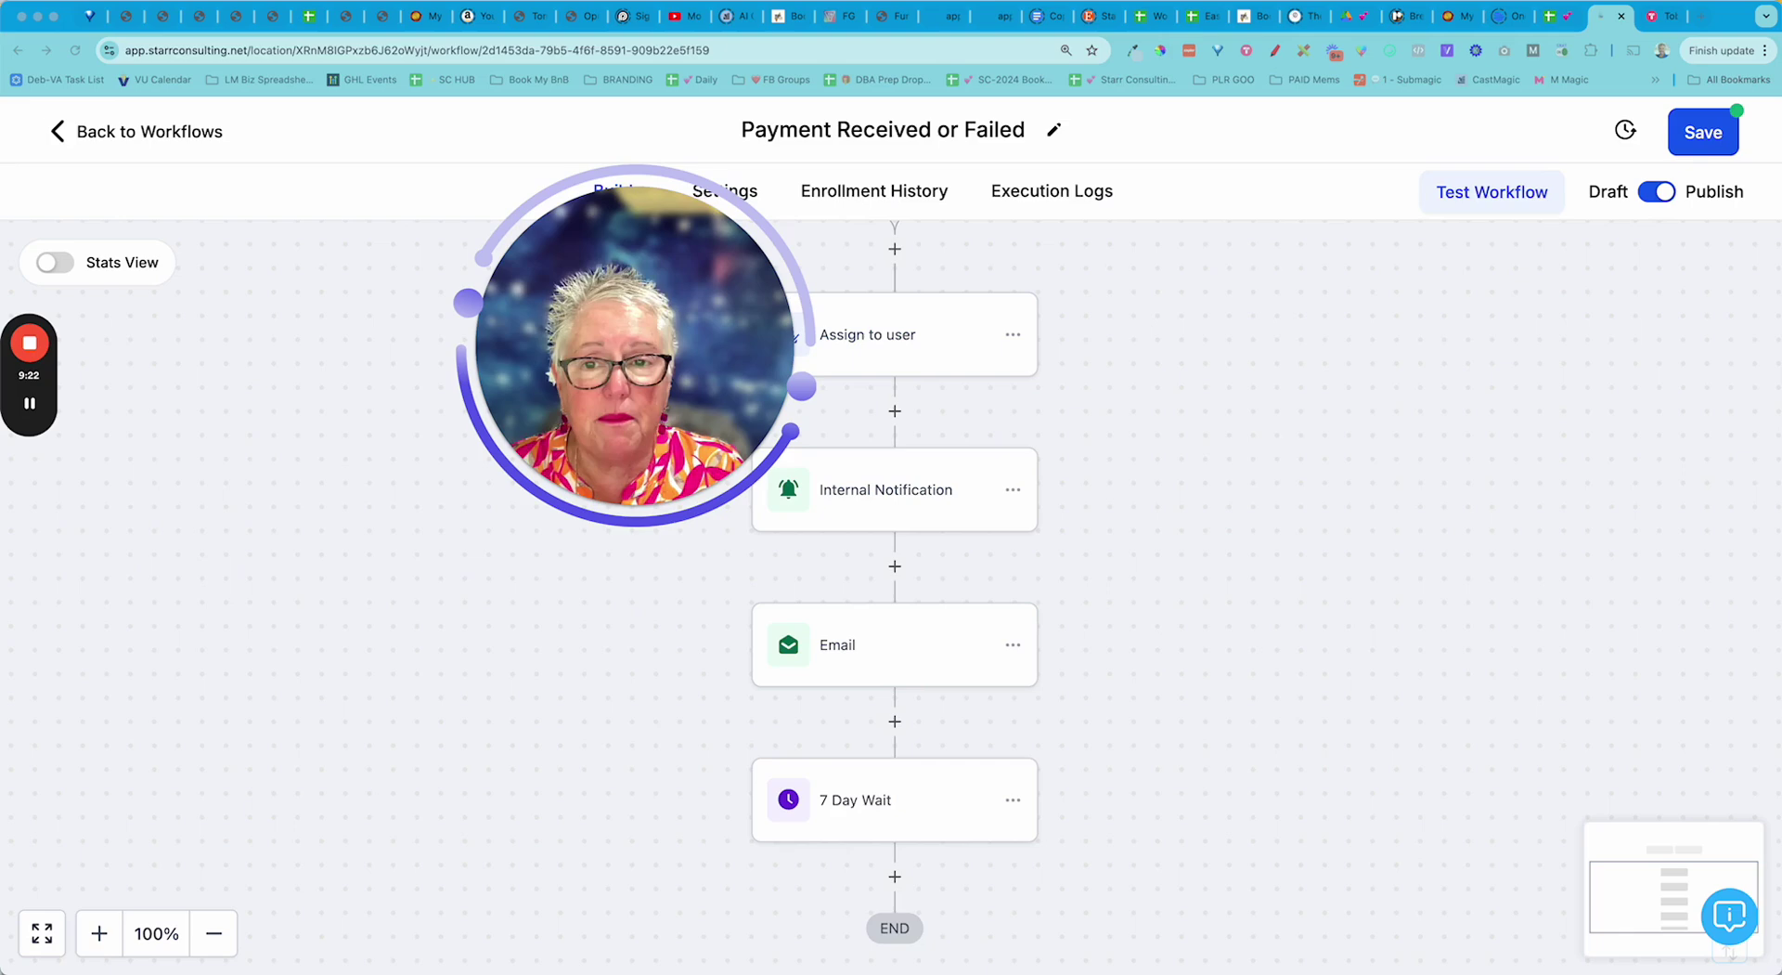